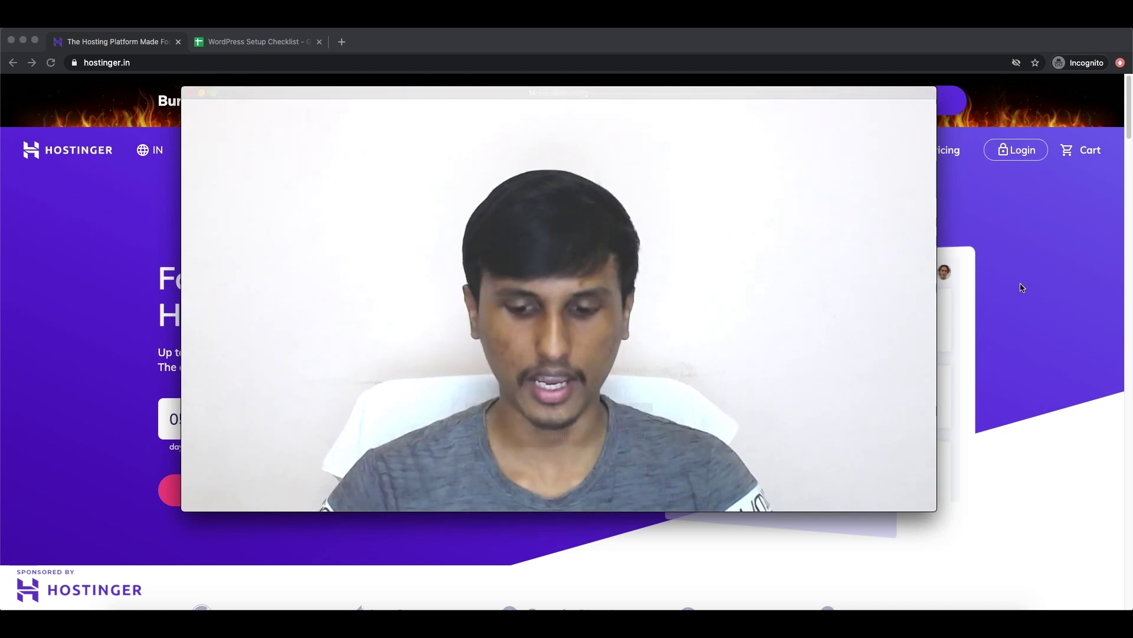
Step: Reload Hostinger through the affiliate link and show the Hosting menu's product types
key(super+minus)
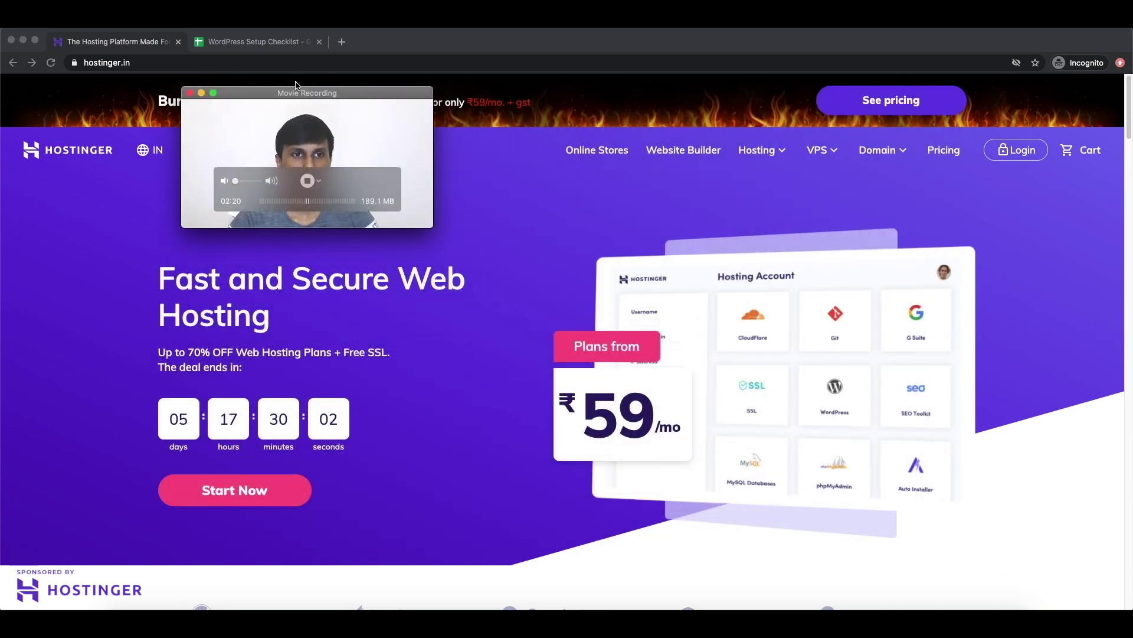
drag(360, 129, 988, 470)
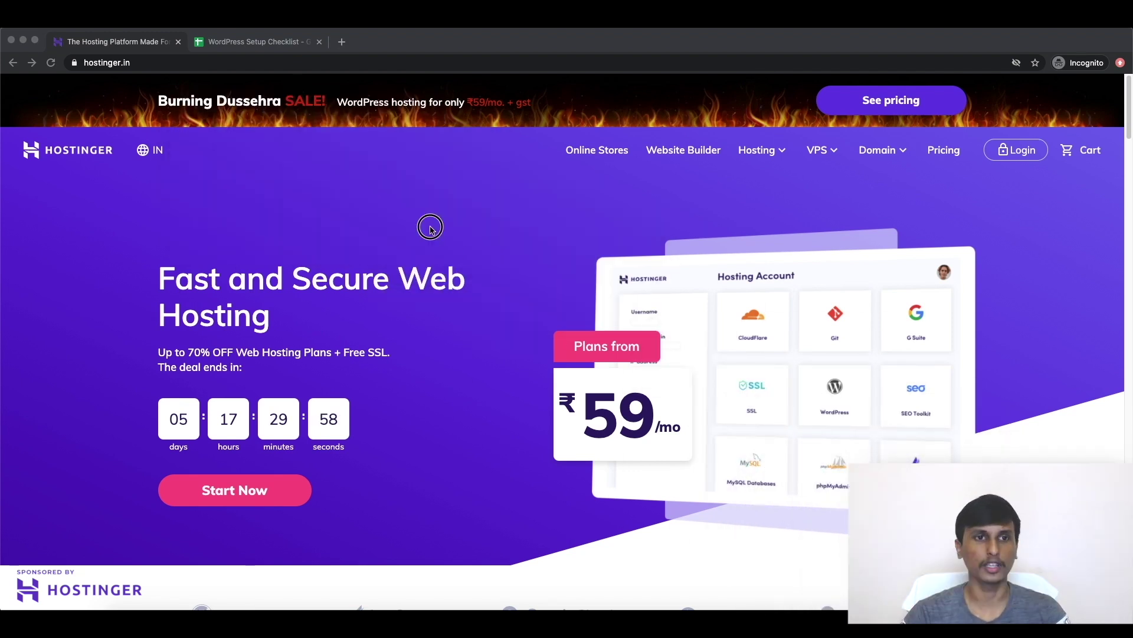
click(155, 61)
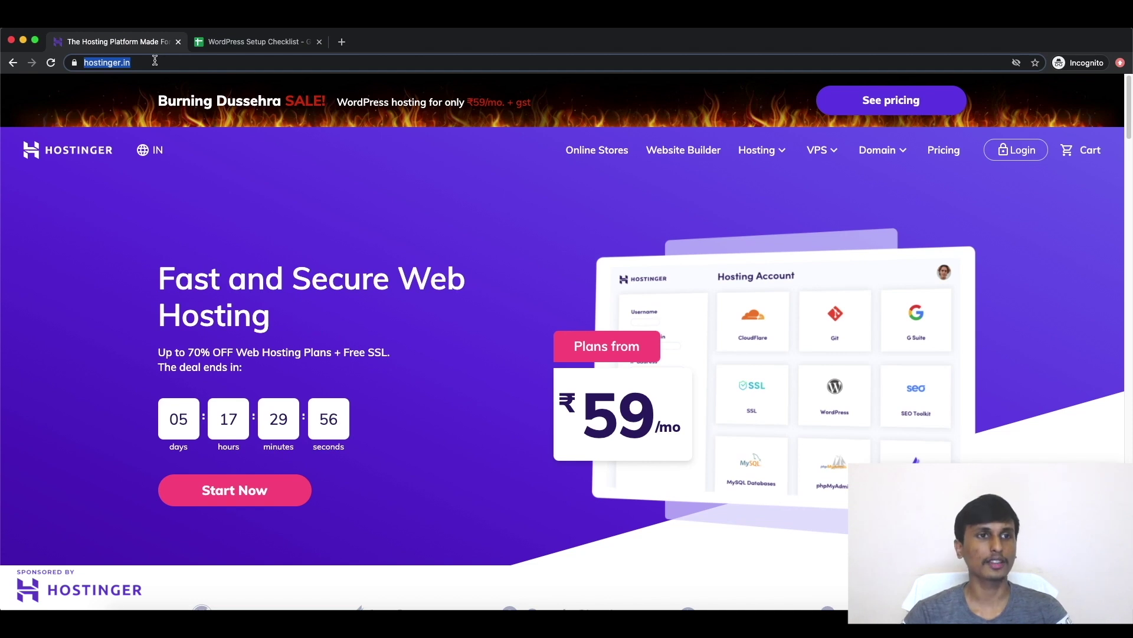
text(http://deepak.me/hostinger)
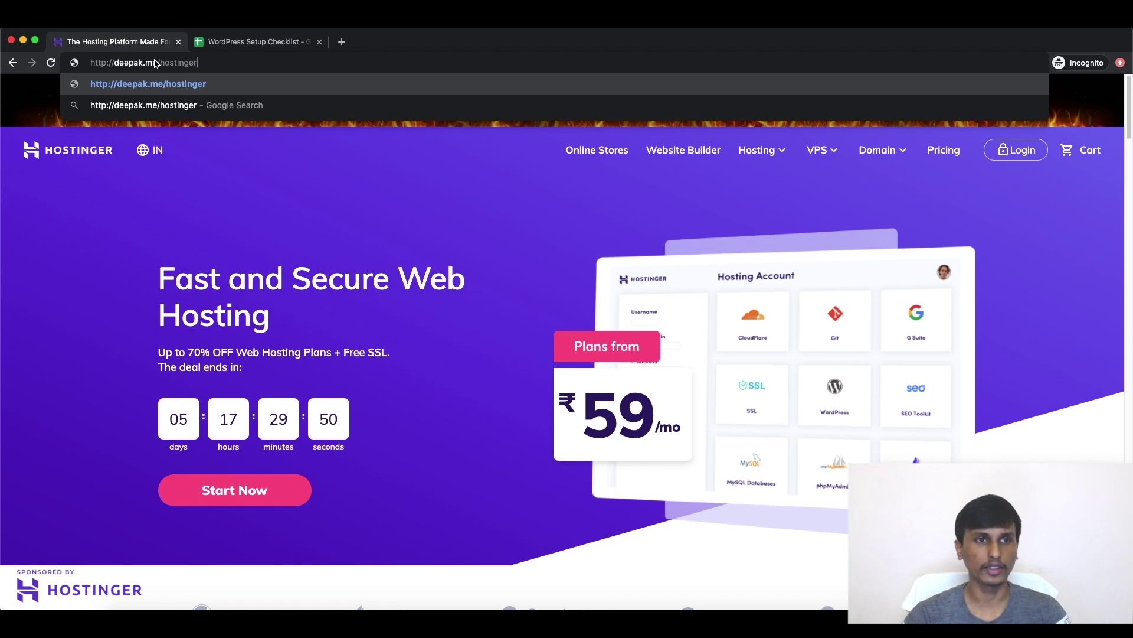
key(Return)
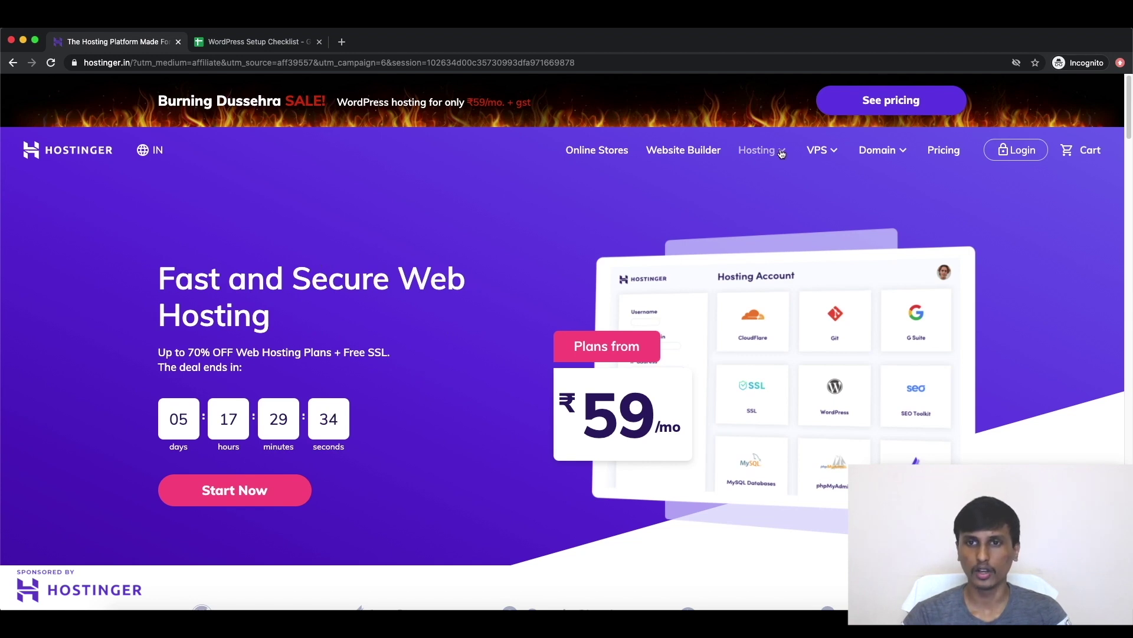
click(781, 152)
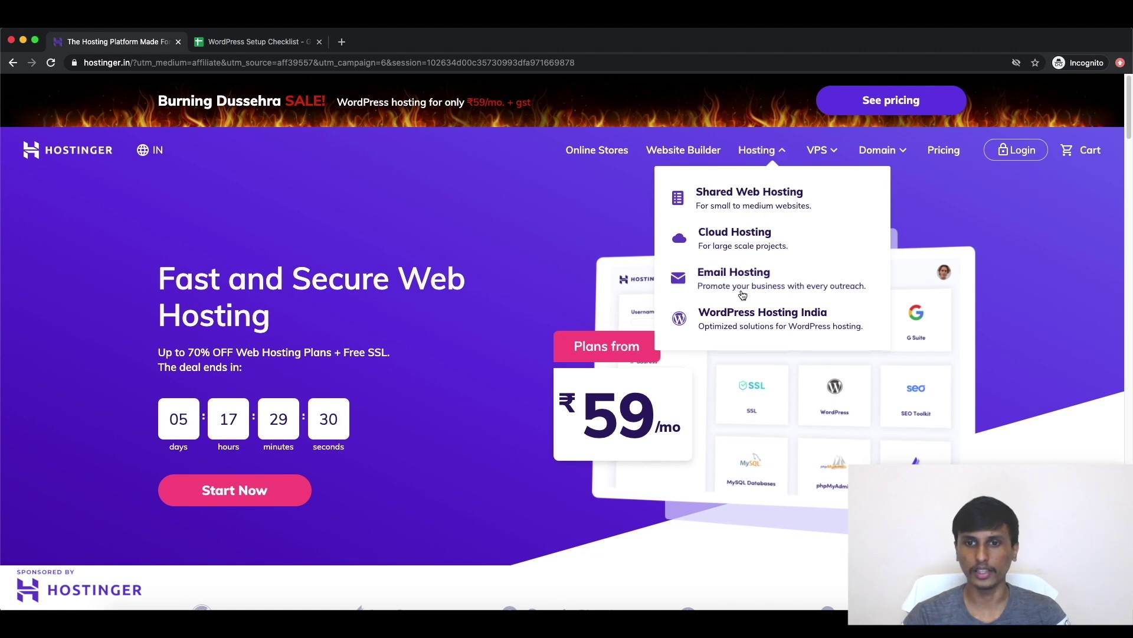
Step: Go to WordPress Hosting India, review the four plan cards, and add WordPress Starter to the cart
click(722, 332)
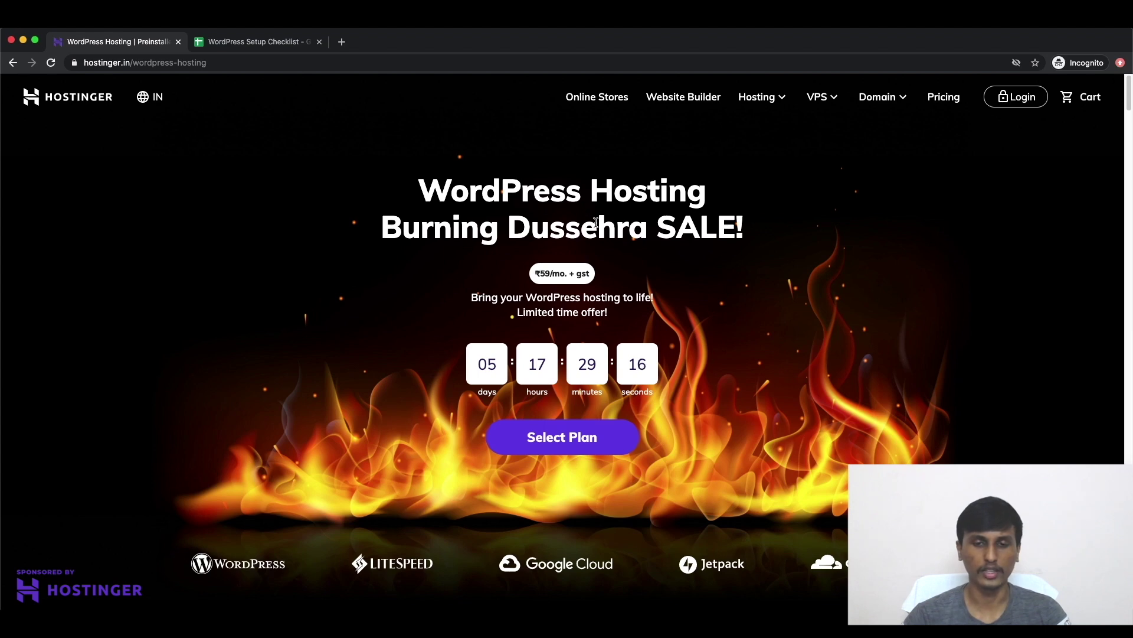
scroll(596, 223, down, 2)
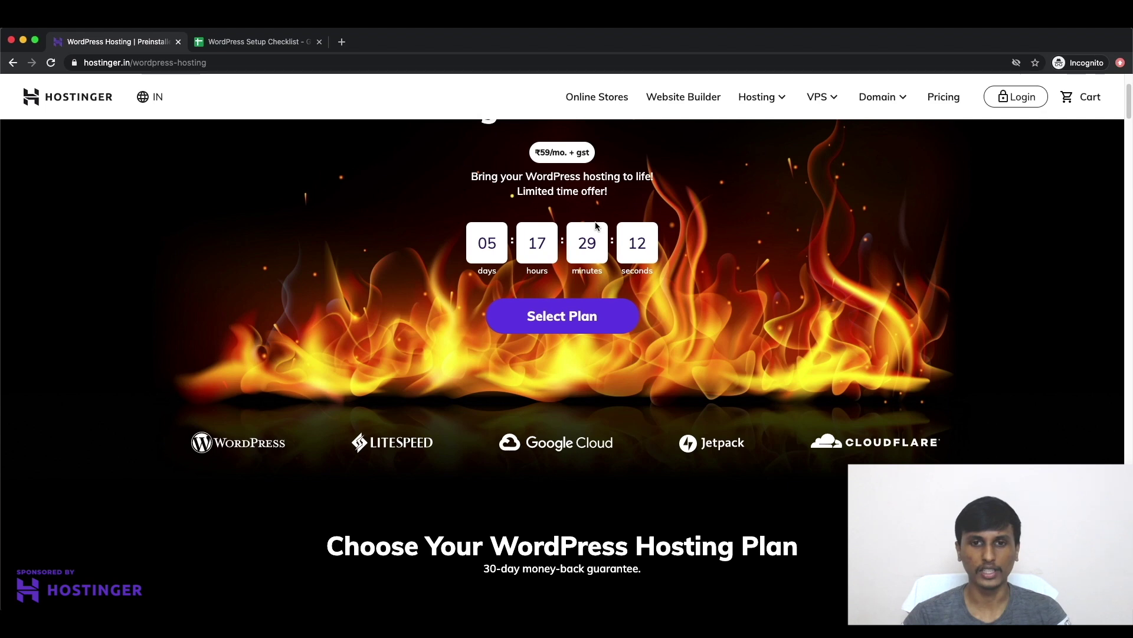
scroll(595, 224, down, 6)
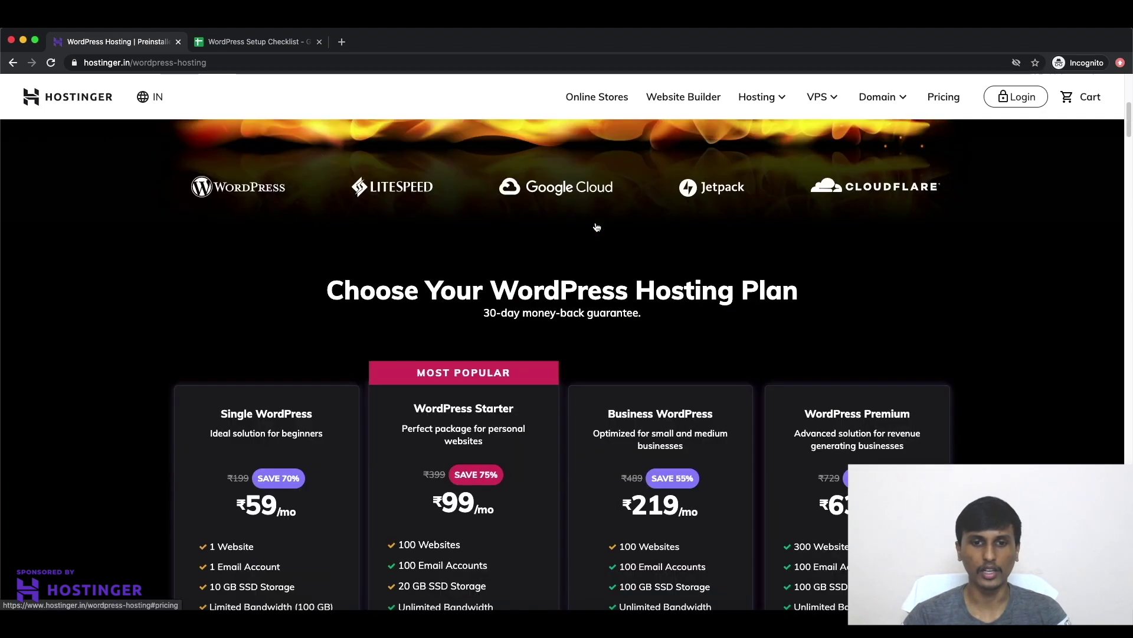
scroll(595, 223, down, 2)
scroll(425, 253, down, 1)
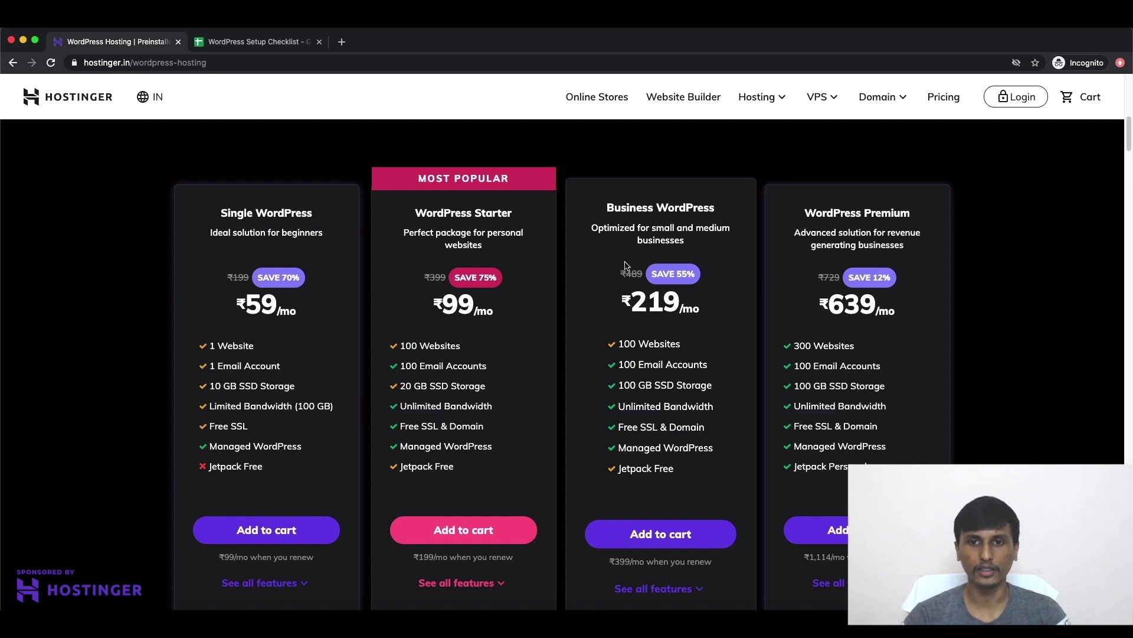
scroll(632, 239, down, 2)
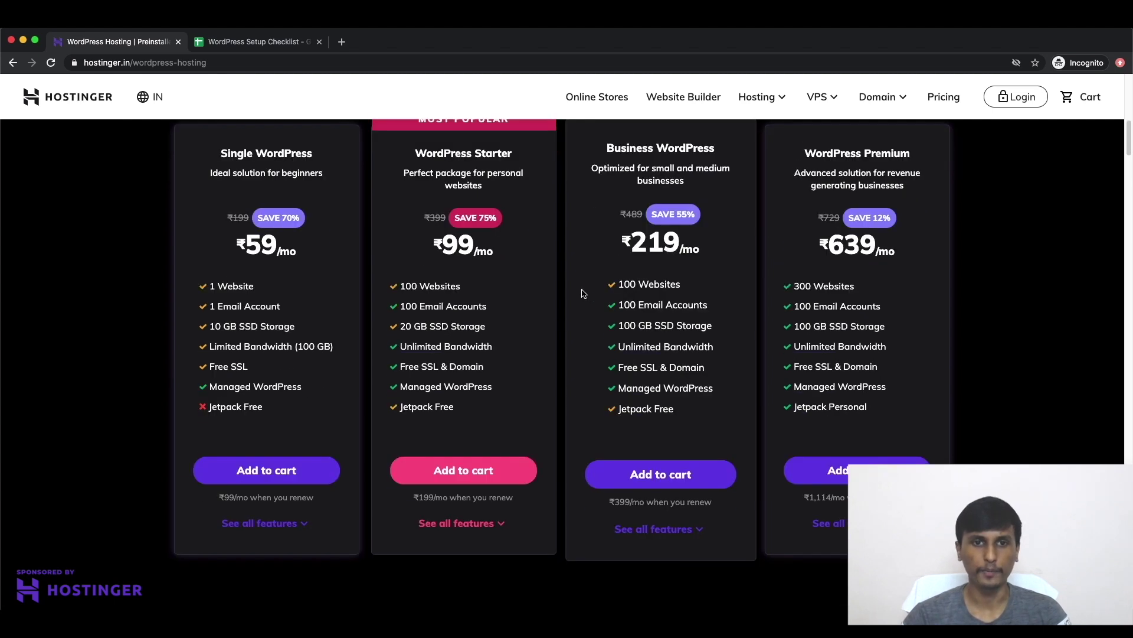
scroll(440, 205, up, 1)
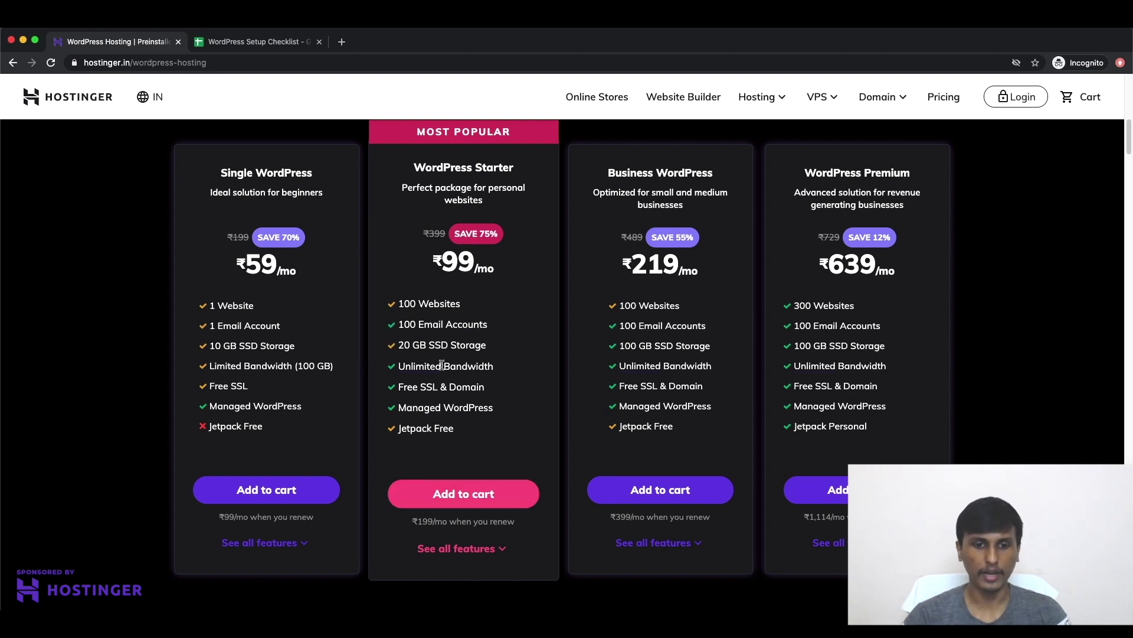
click(465, 494)
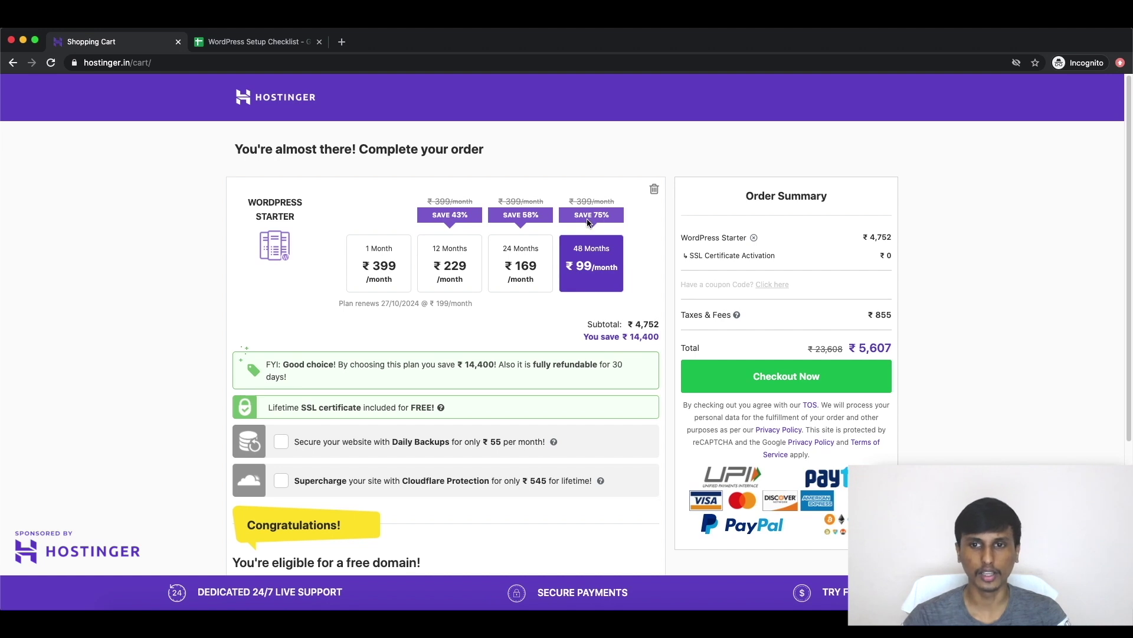
Step: Switch the WordPress Starter plan to the 12-month term at ₹229/month, ₹3,243 total
click(452, 258)
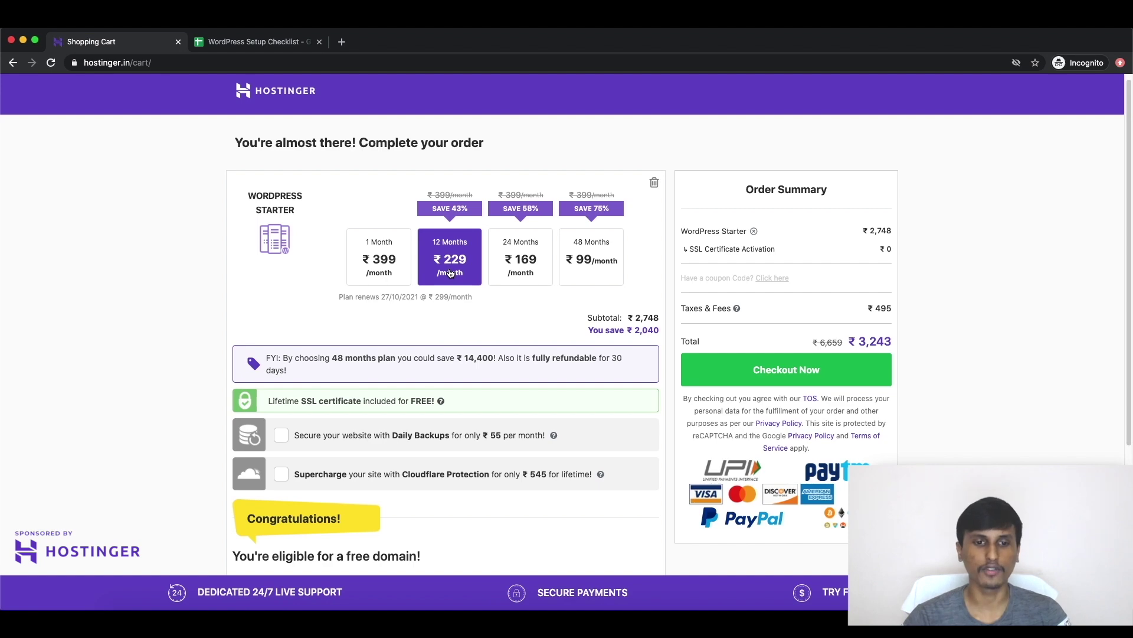
scroll(450, 273, down, 5)
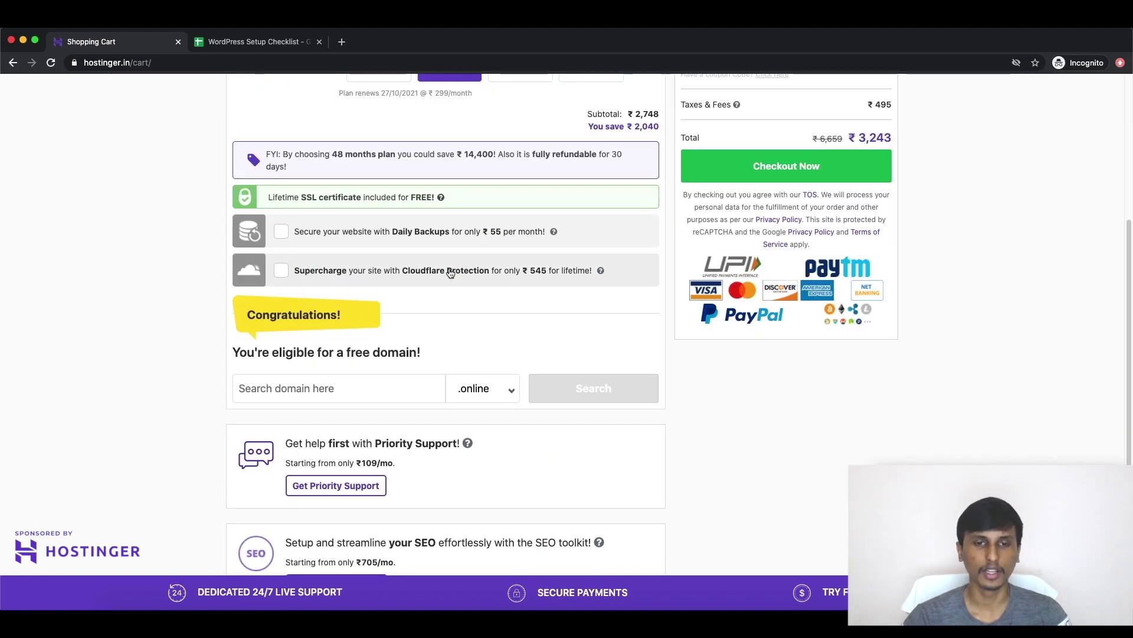
scroll(450, 273, up, 4)
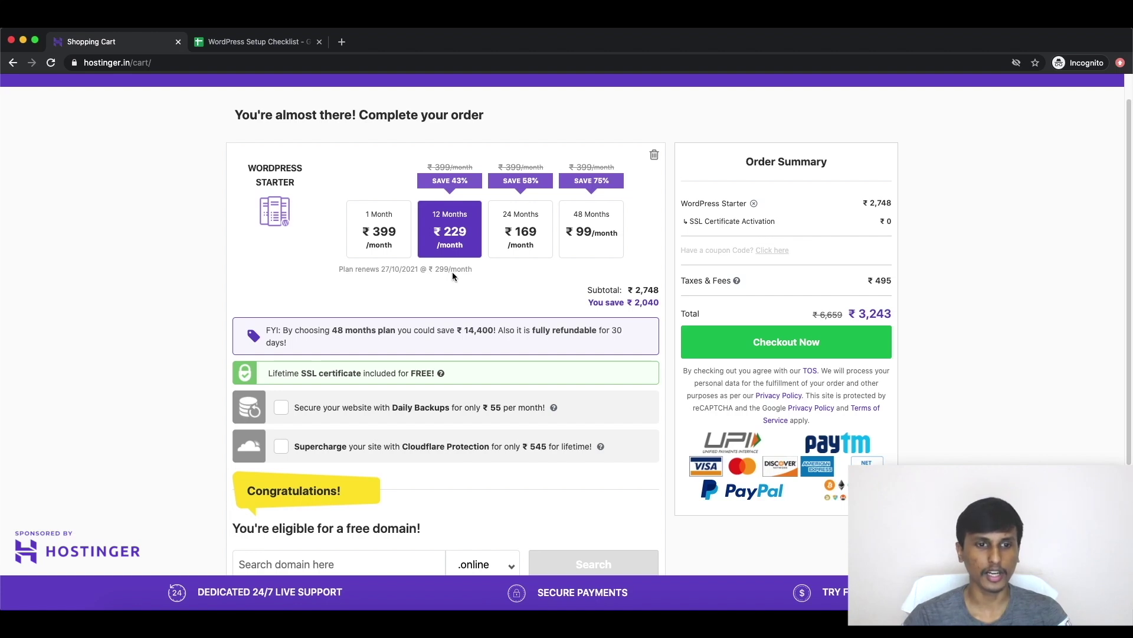
scroll(428, 343, down, 1)
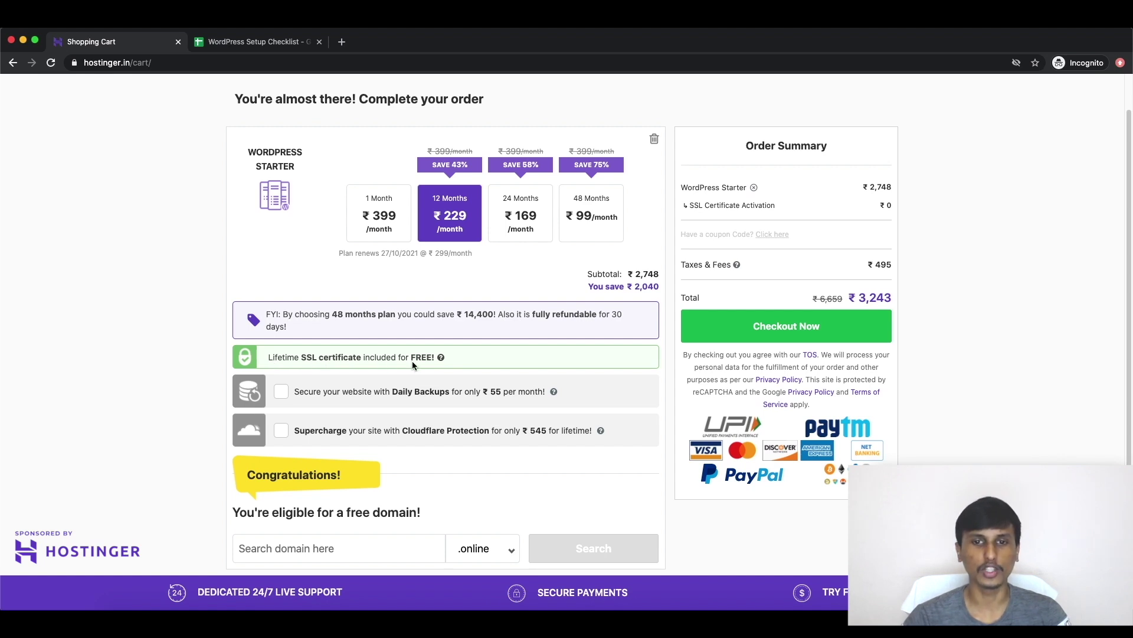
scroll(378, 400, down, 3)
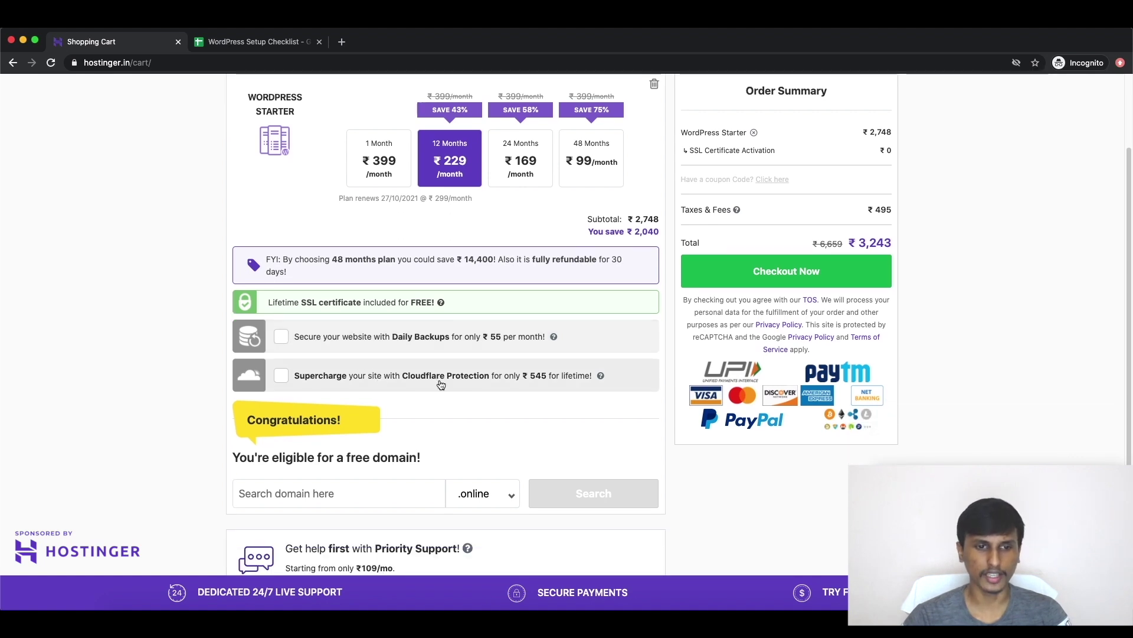
scroll(439, 382, down, 5)
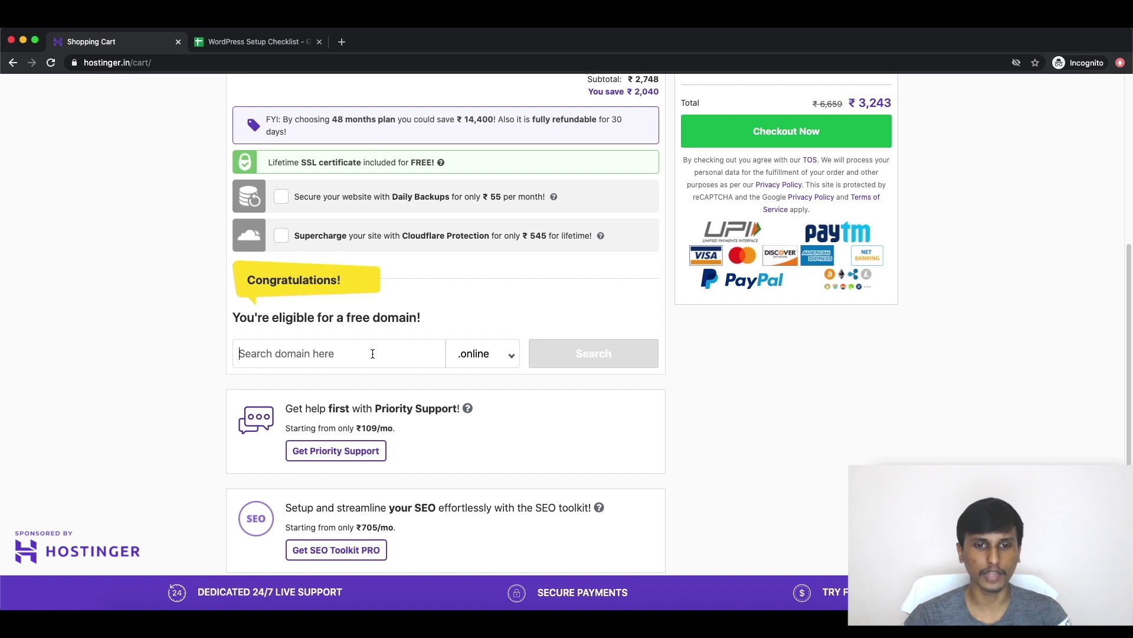
Step: Search for the free domain teamdigitaldeepak with the .com extension
click(496, 357)
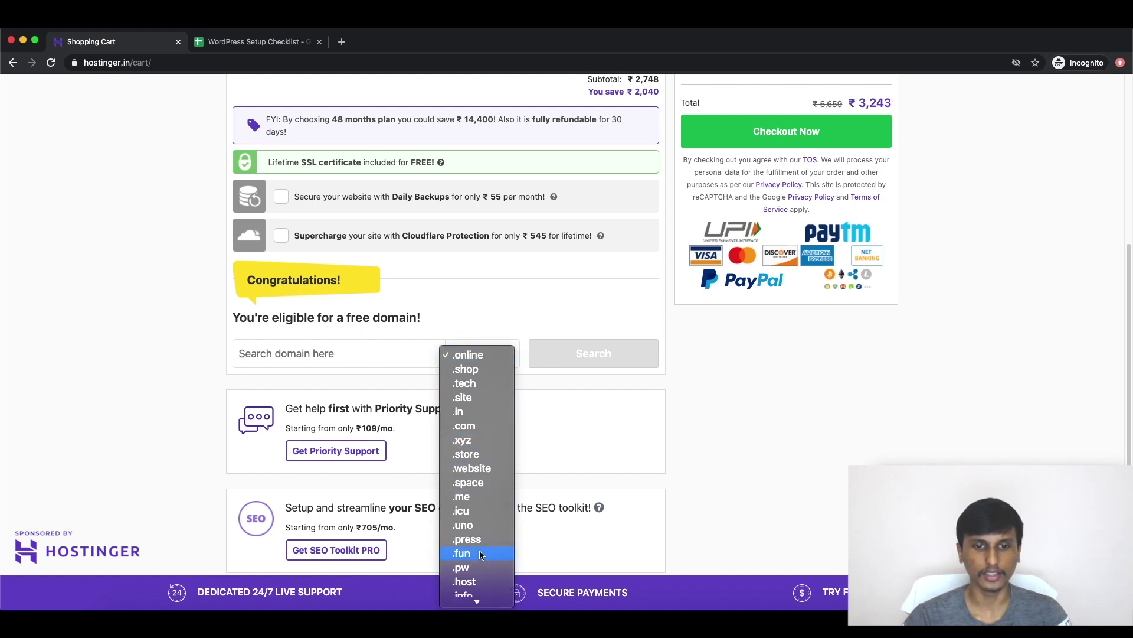
click(298, 355)
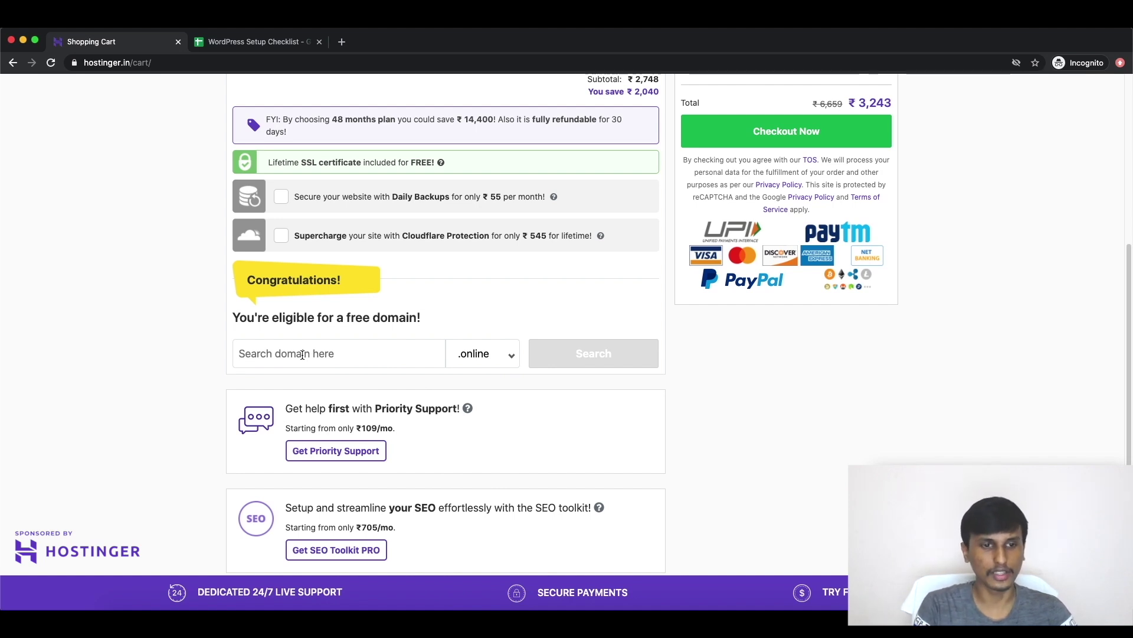
text(tw)
key(BackSpace)
text(eam)
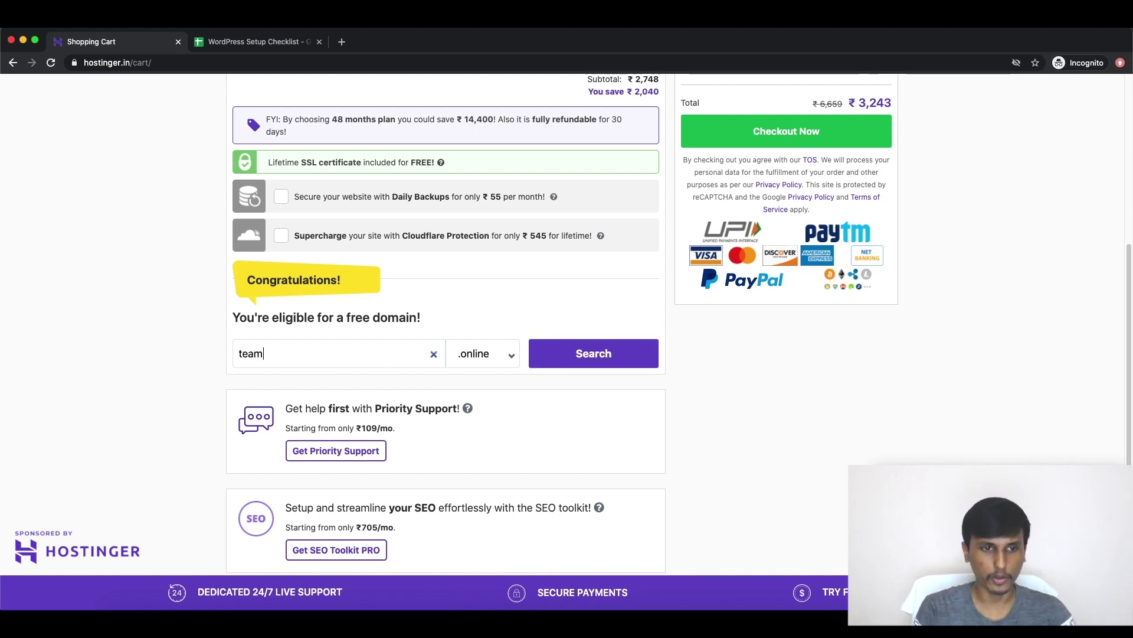
text(digitaldeepak)
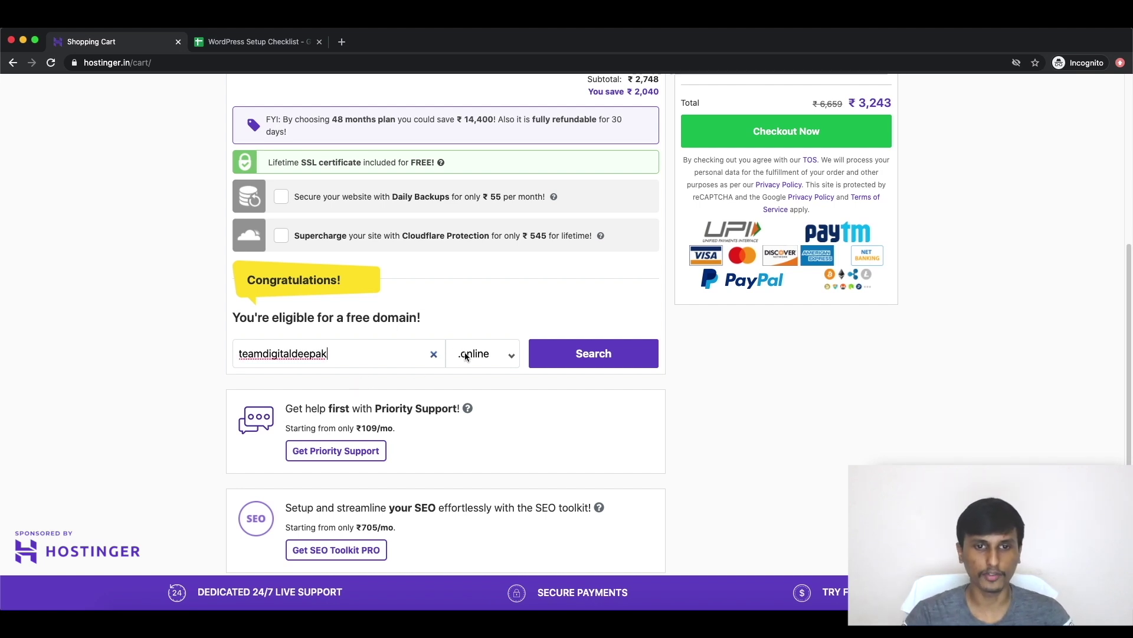
click(469, 355)
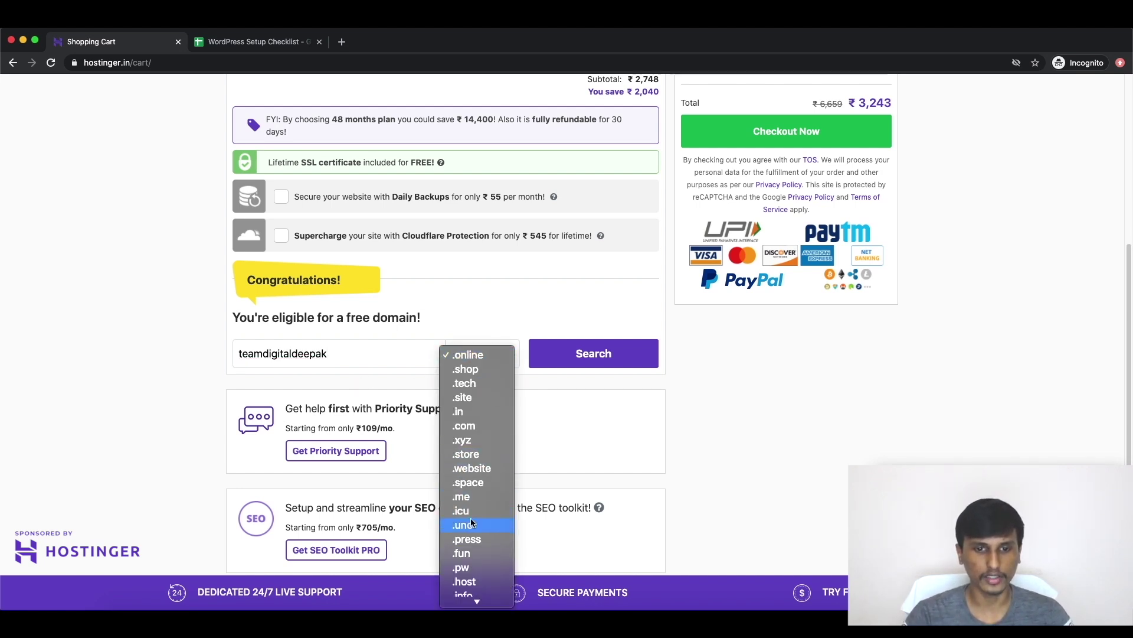
click(477, 425)
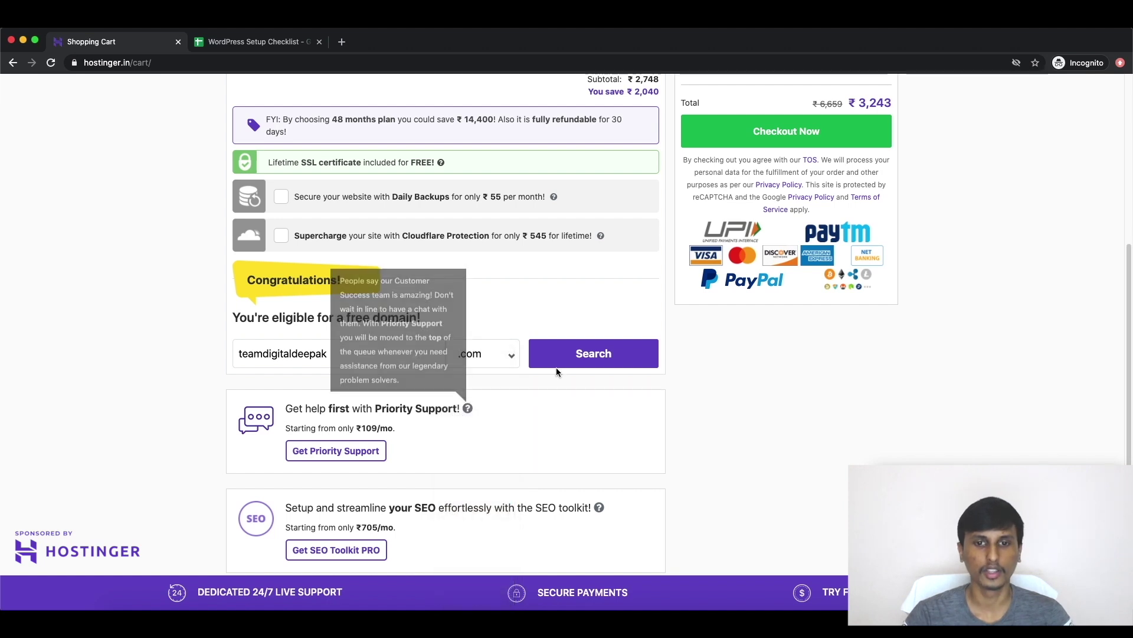
click(601, 361)
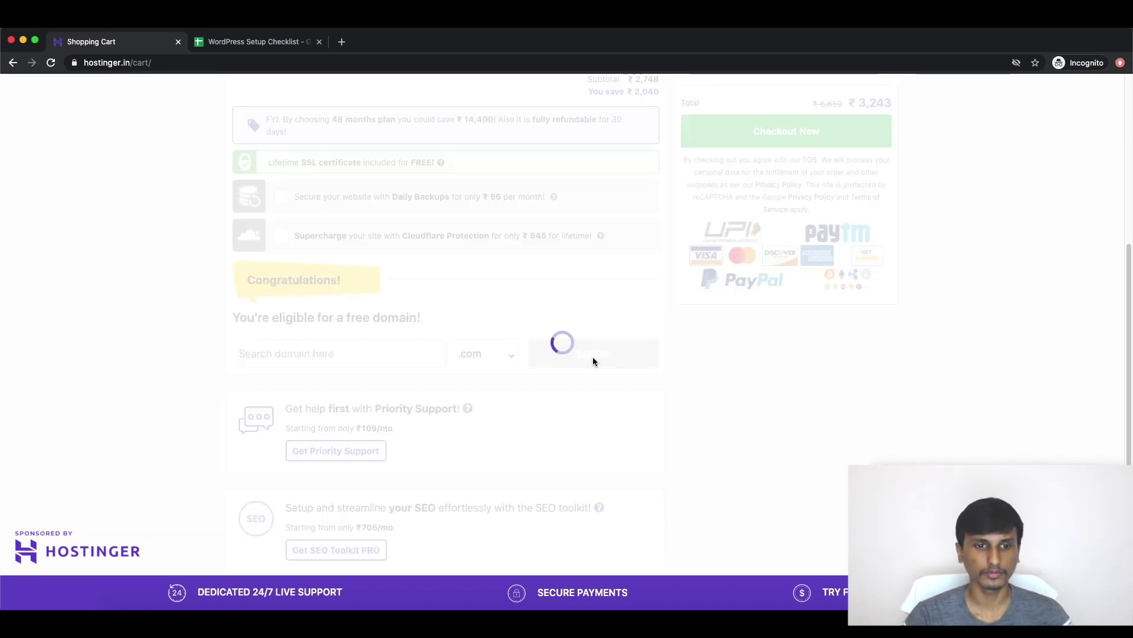
Step: Set the domain registration period to 1 Year at ₹0, bringing the total to ₹3,257
scroll(594, 358, up, 2)
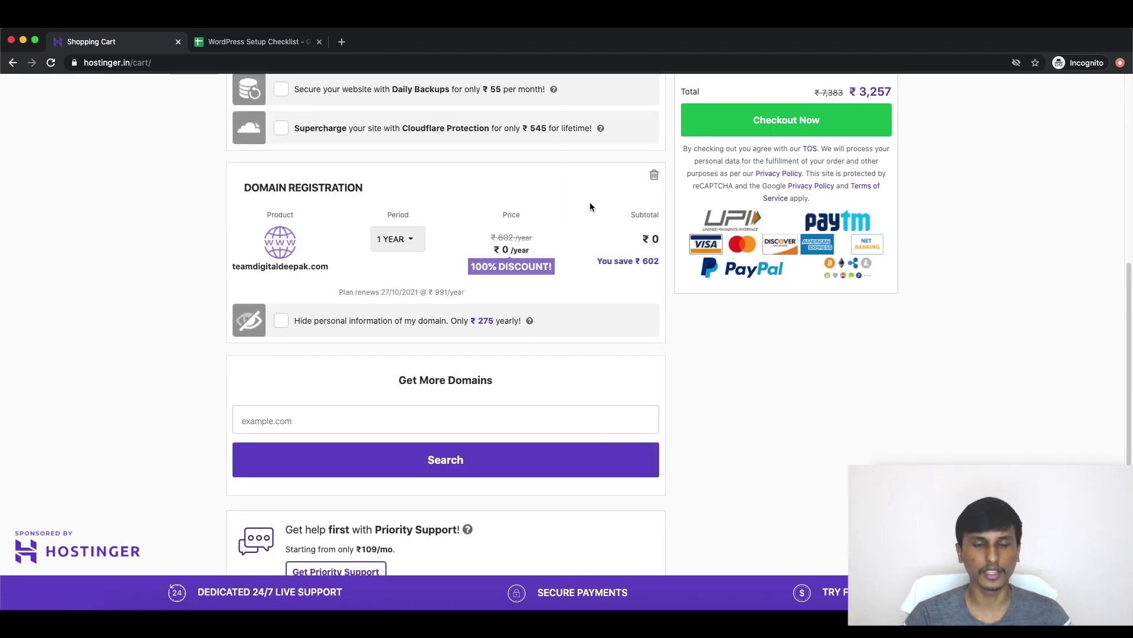
click(422, 241)
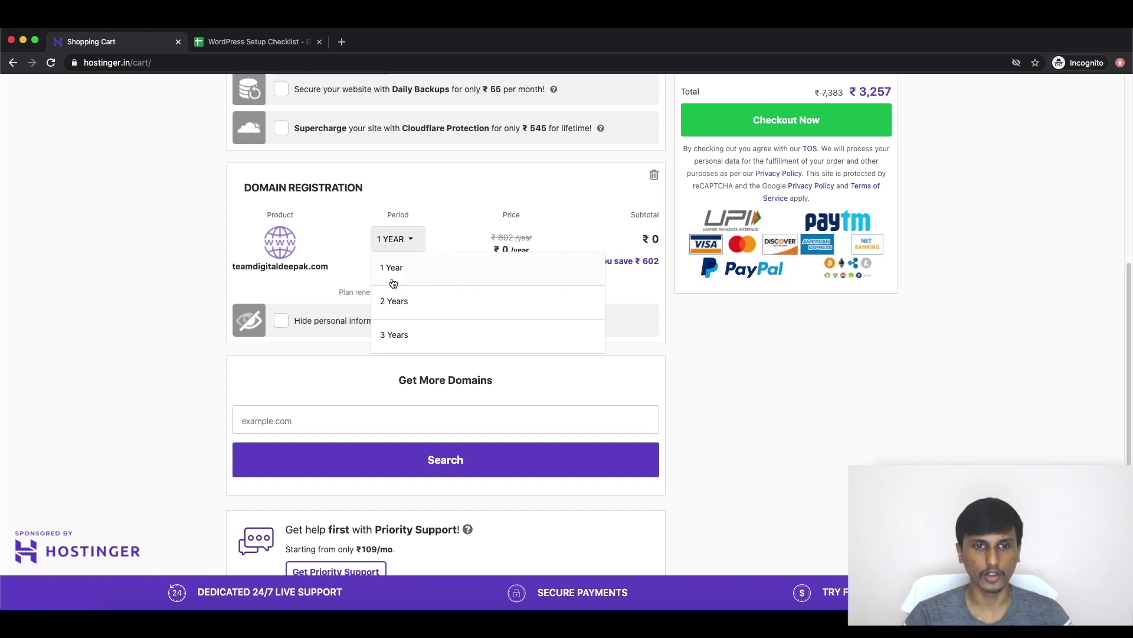
click(390, 302)
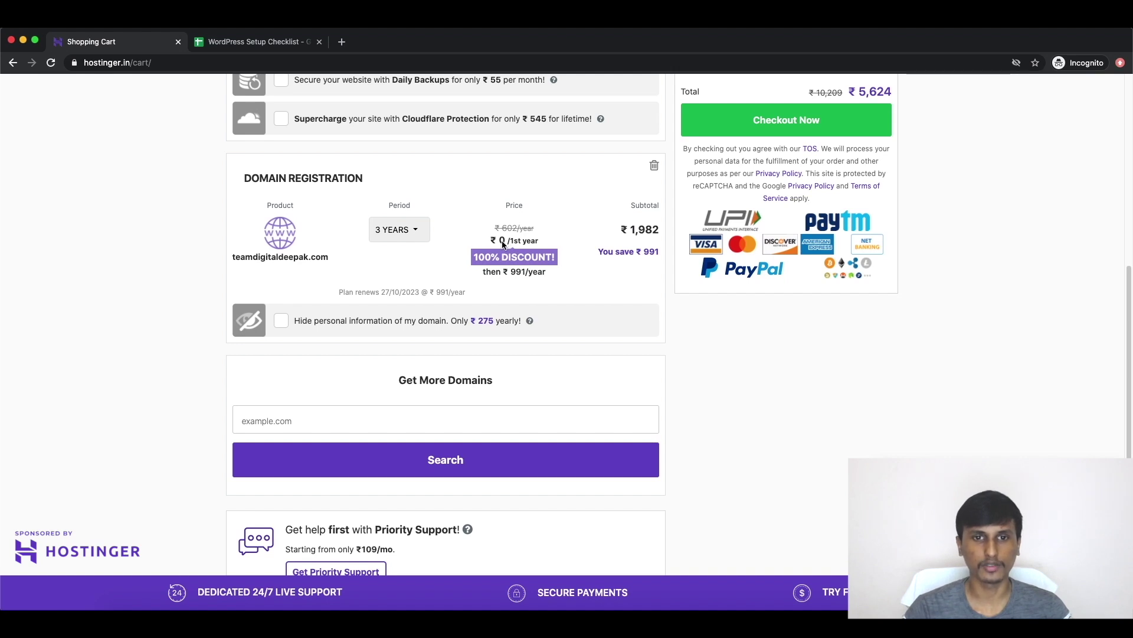
click(407, 237)
click(406, 257)
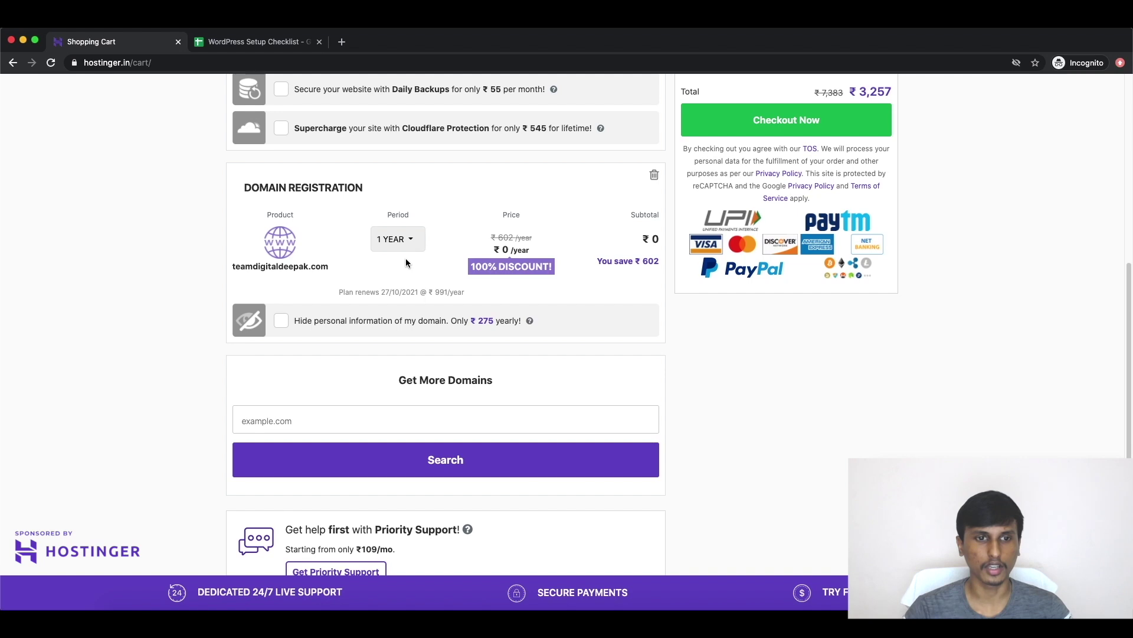
scroll(405, 258, down, 1)
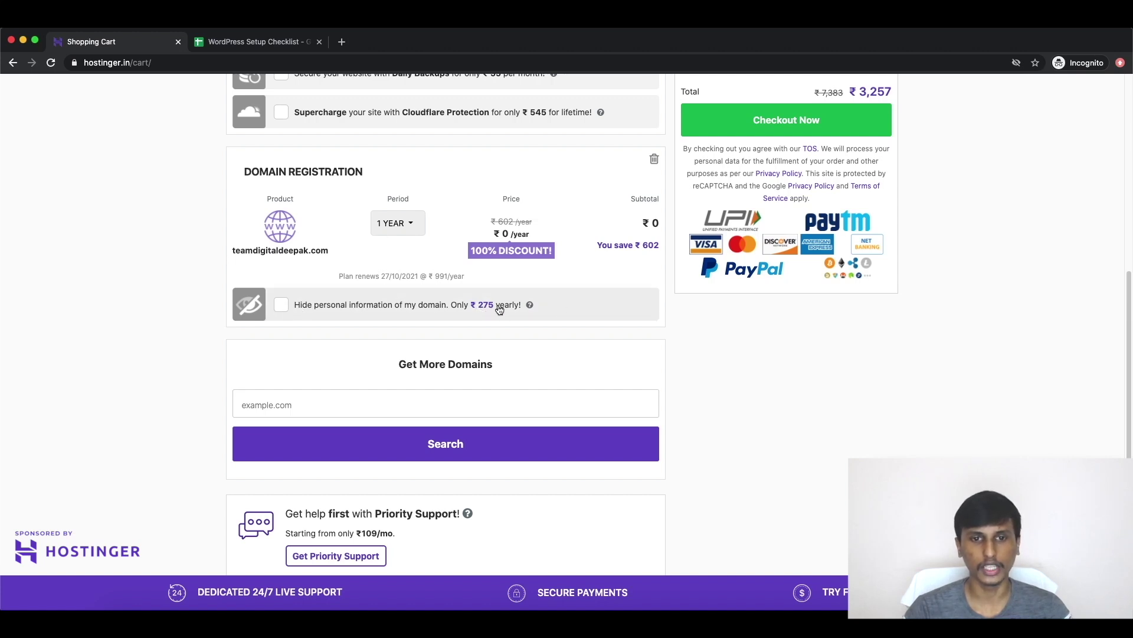
scroll(516, 301, down, 3)
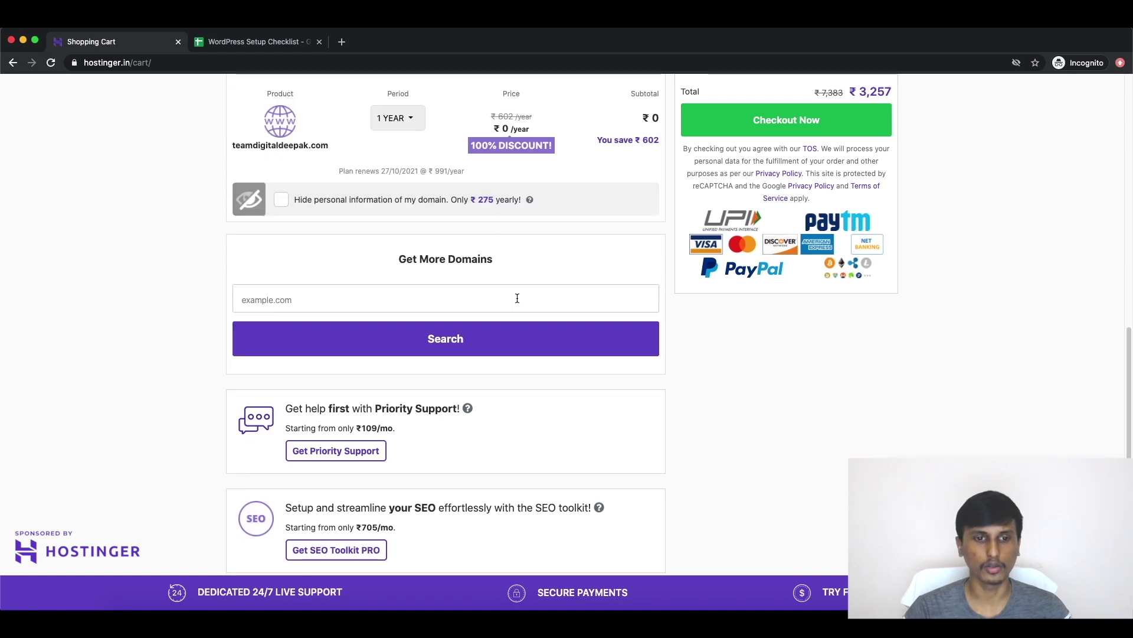
scroll(589, 303, up, 10)
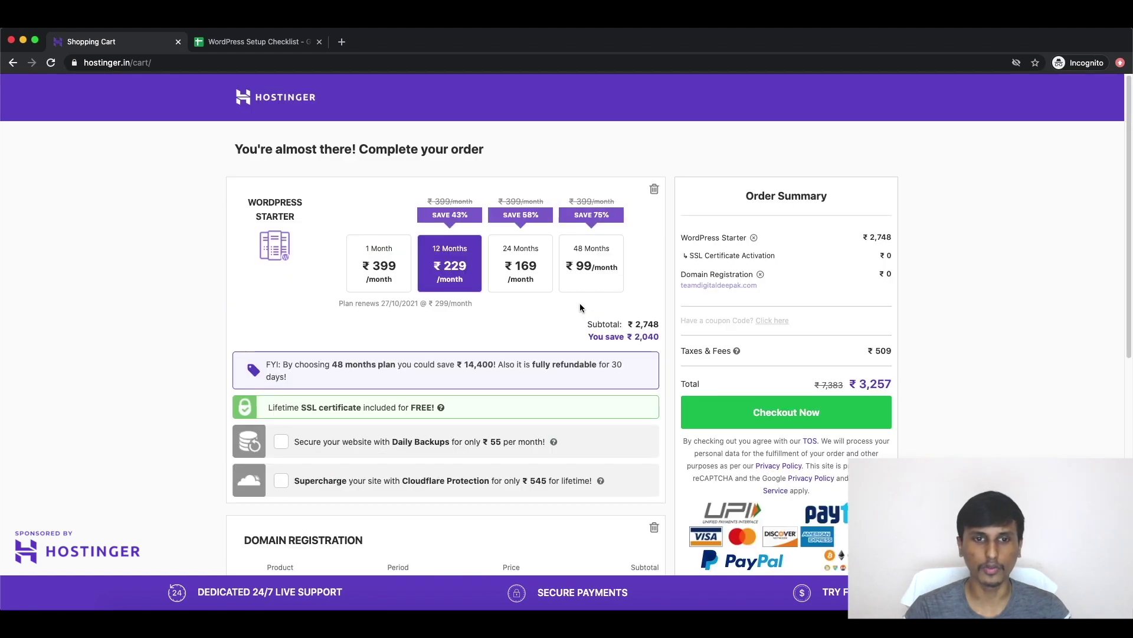
scroll(578, 302, down, 2)
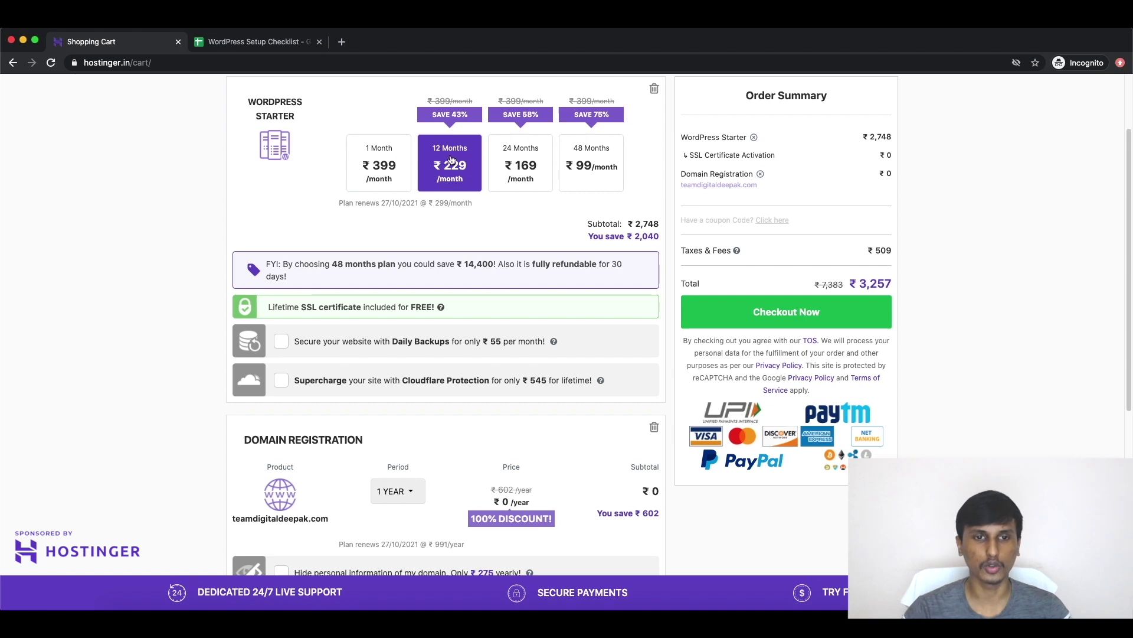
scroll(449, 181, down, 5)
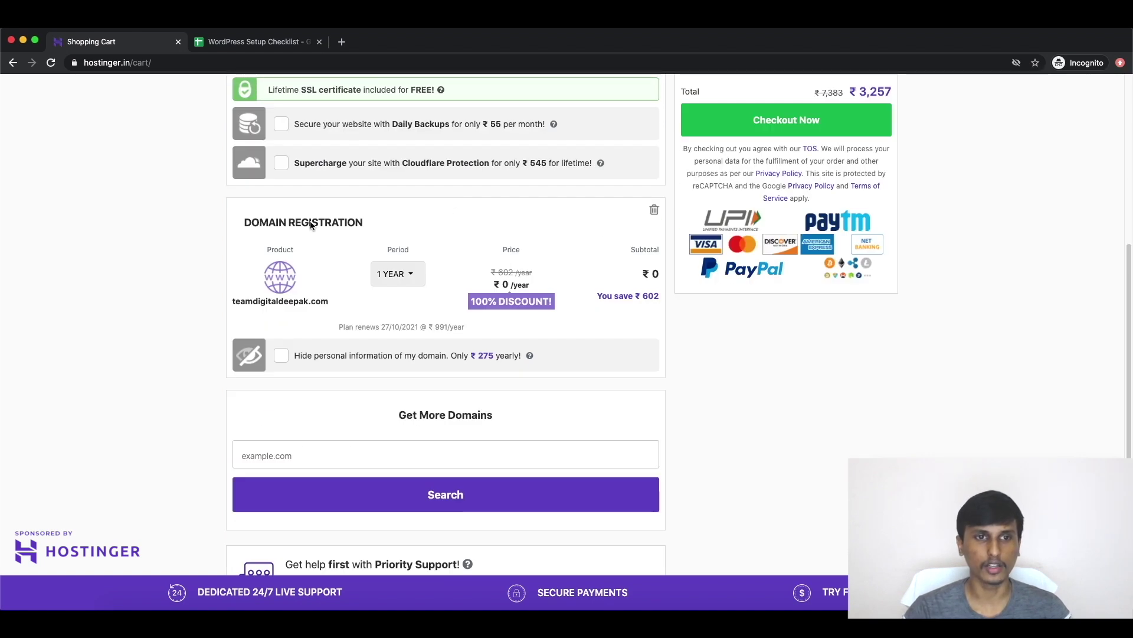
scroll(455, 232, up, 7)
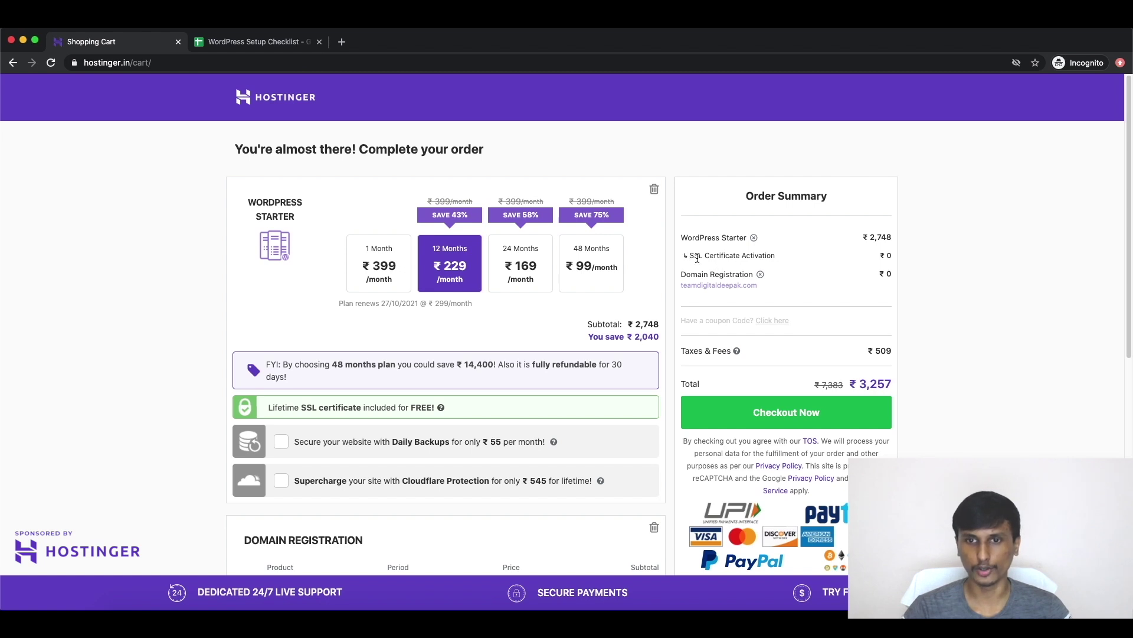
drag(682, 237, 753, 239)
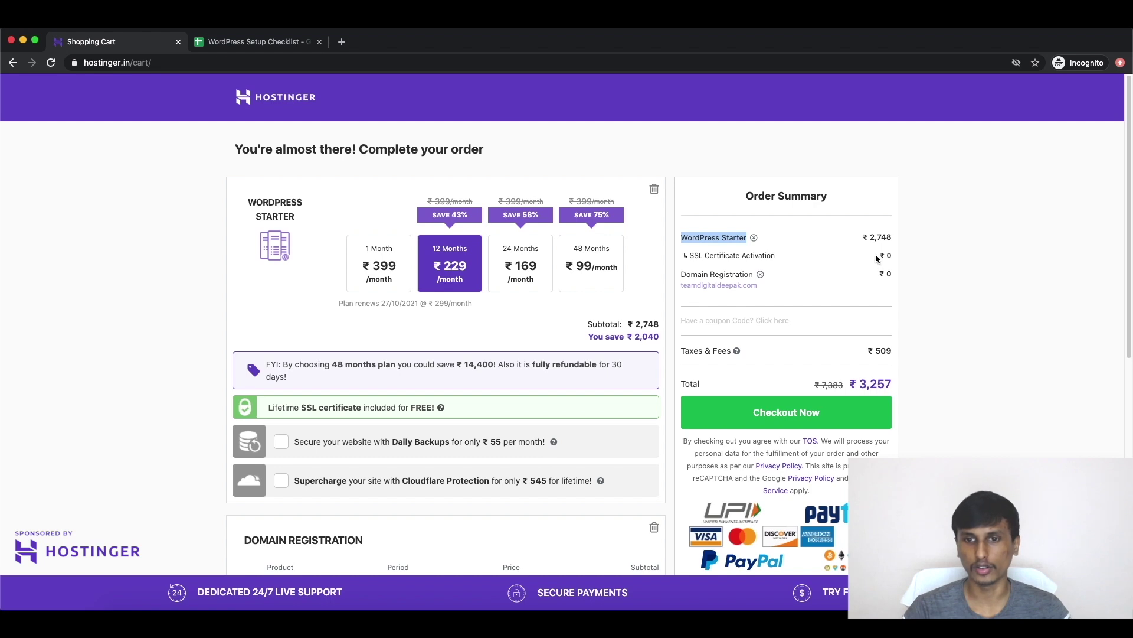
scroll(773, 283, down, 2)
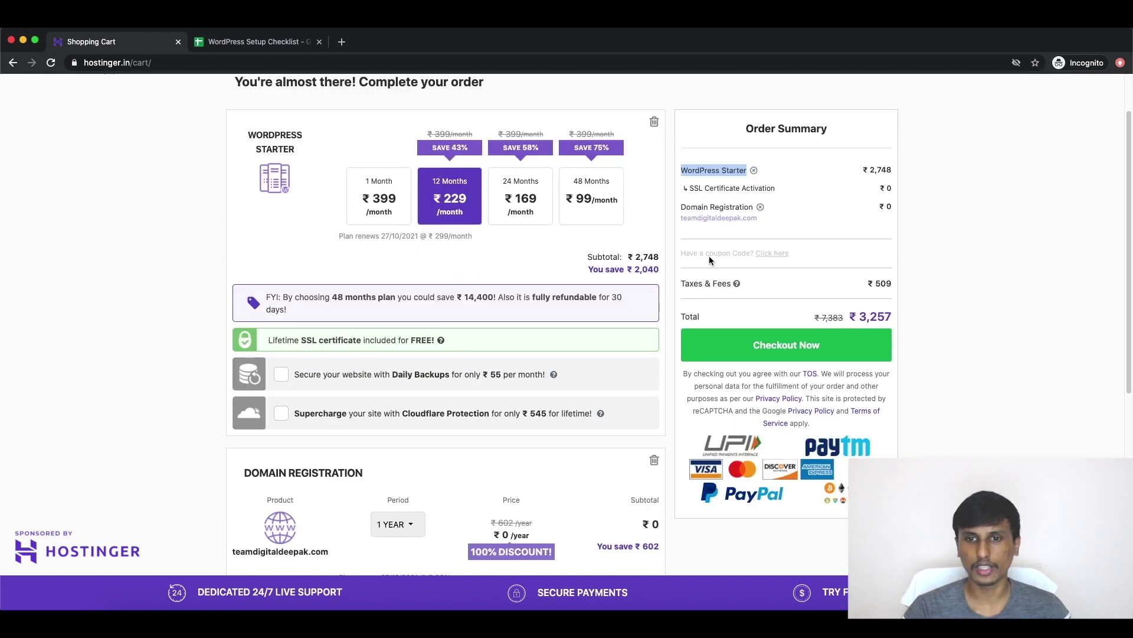
Step: Apply coupon DIGITALDEEPAK to cut the total to ₹3,030 and proceed to checkout
click(771, 254)
text(D)
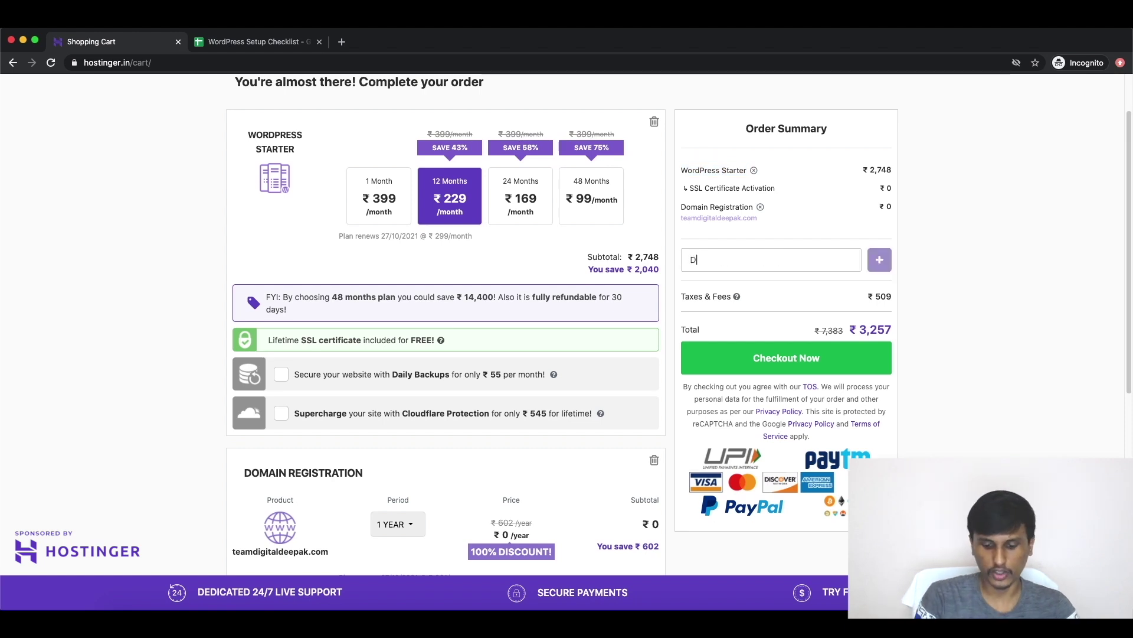
text(IGITALDEEPAK)
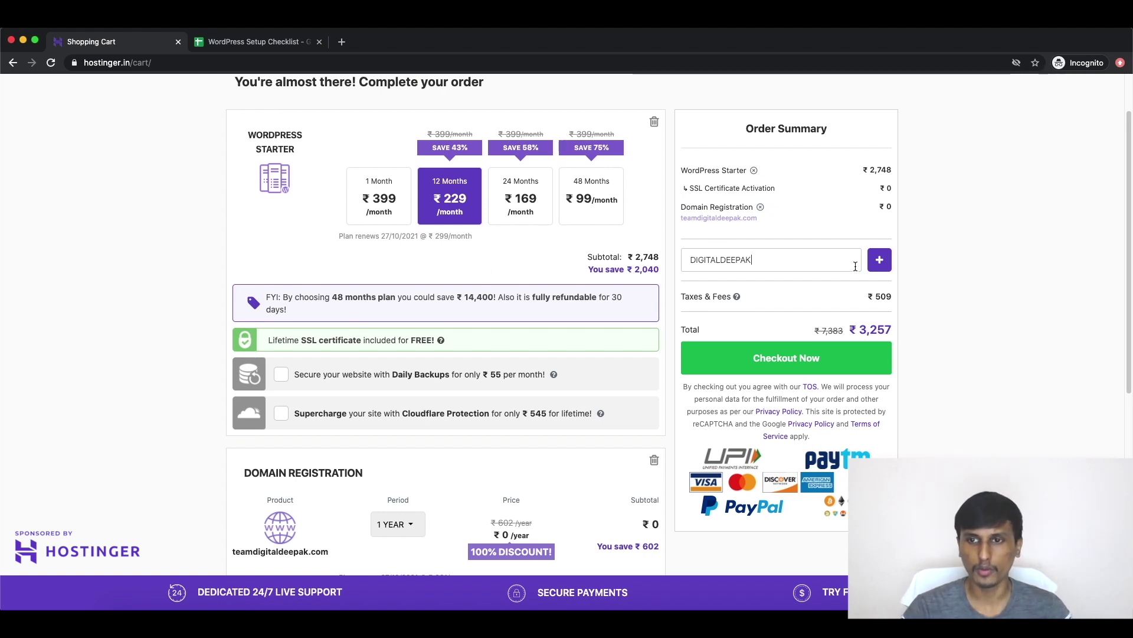
click(882, 261)
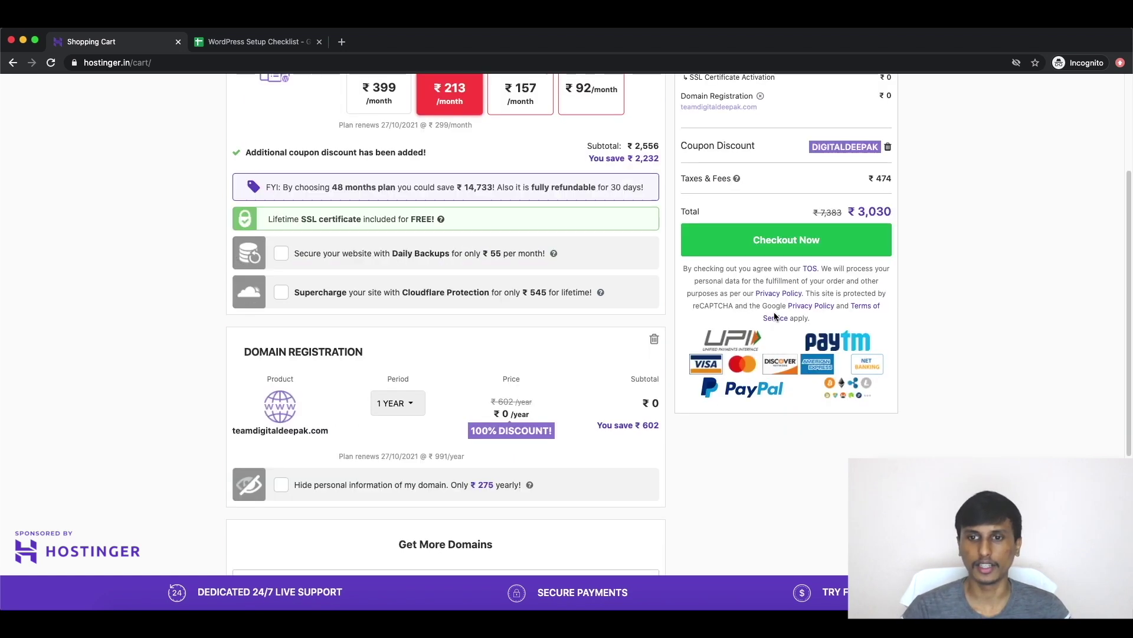
scroll(768, 327, down, 3)
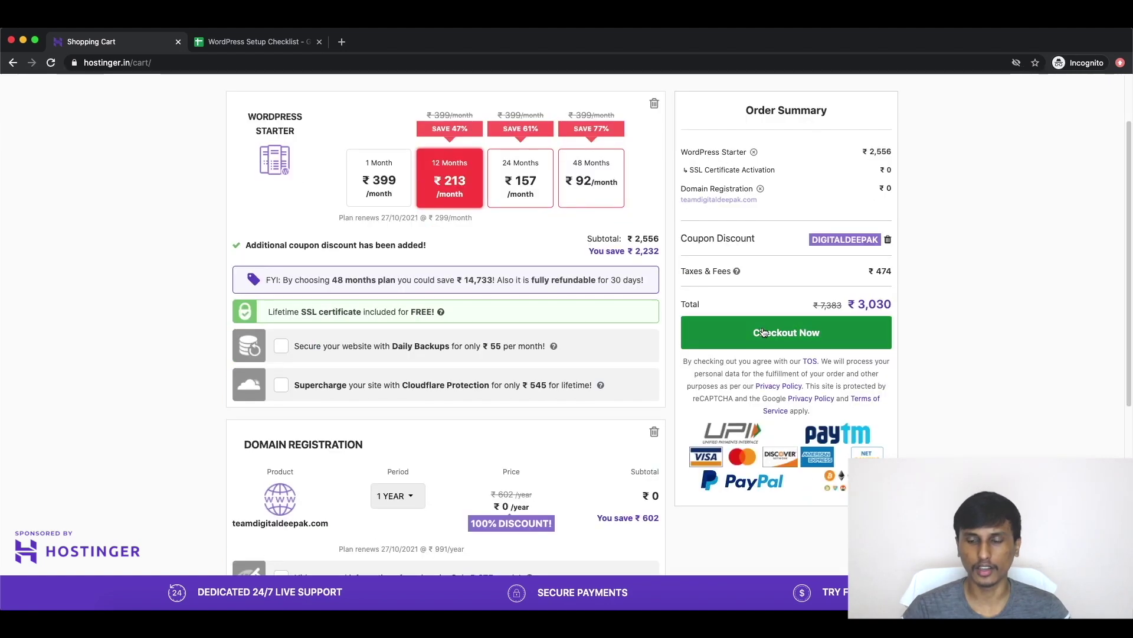
click(764, 333)
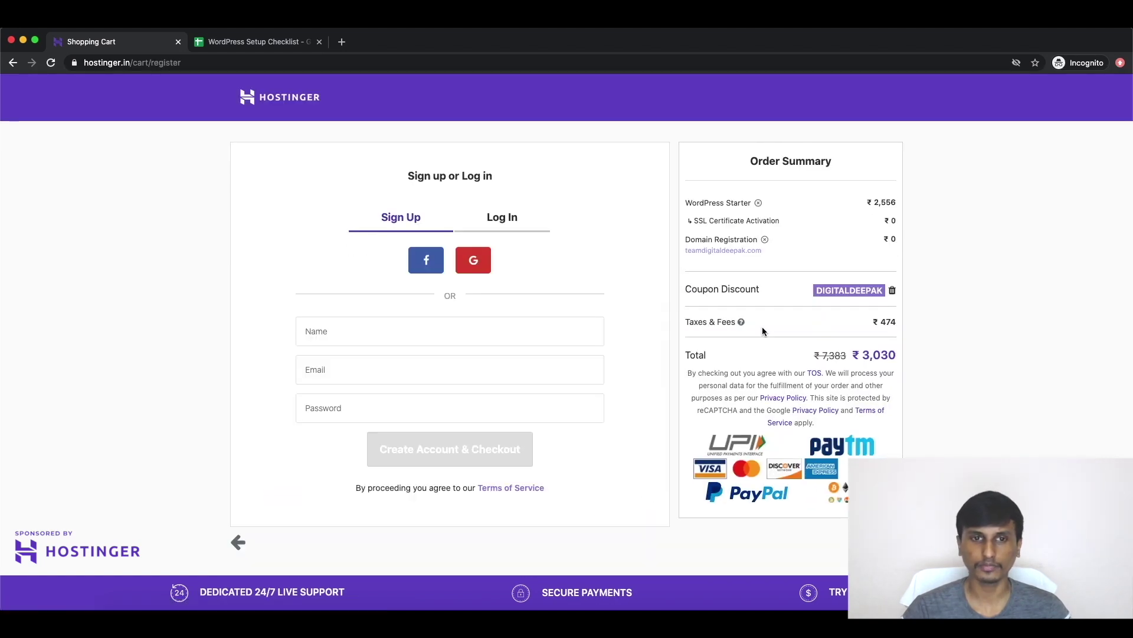
Step: Create a Hostinger account with the holder's name, e-mail and a password
click(422, 320)
key(Tab)
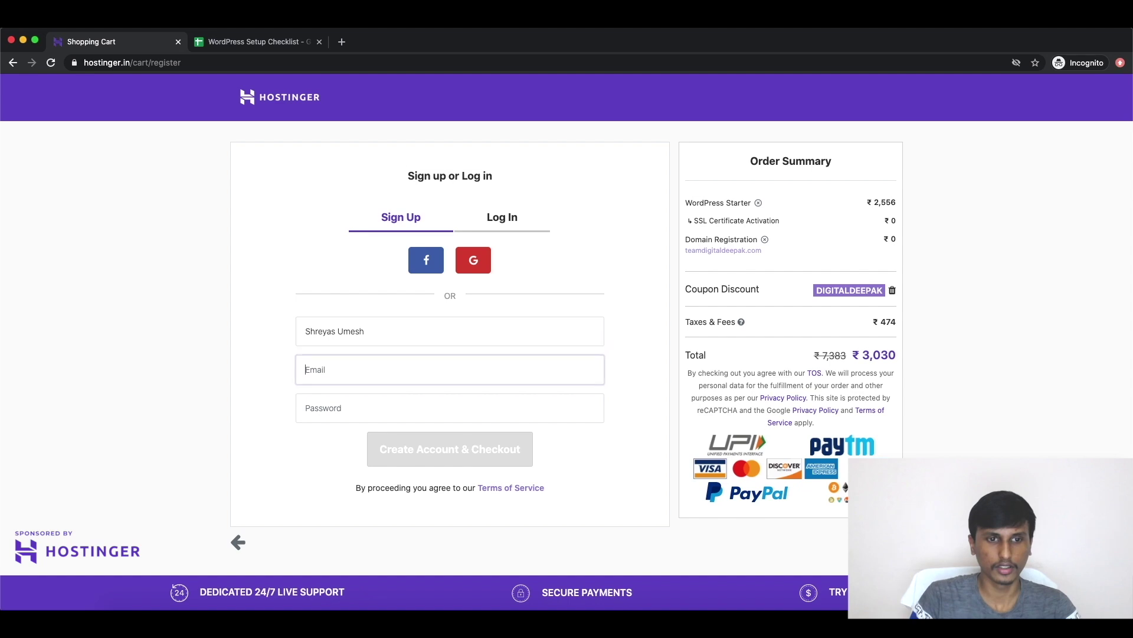
click(464, 401)
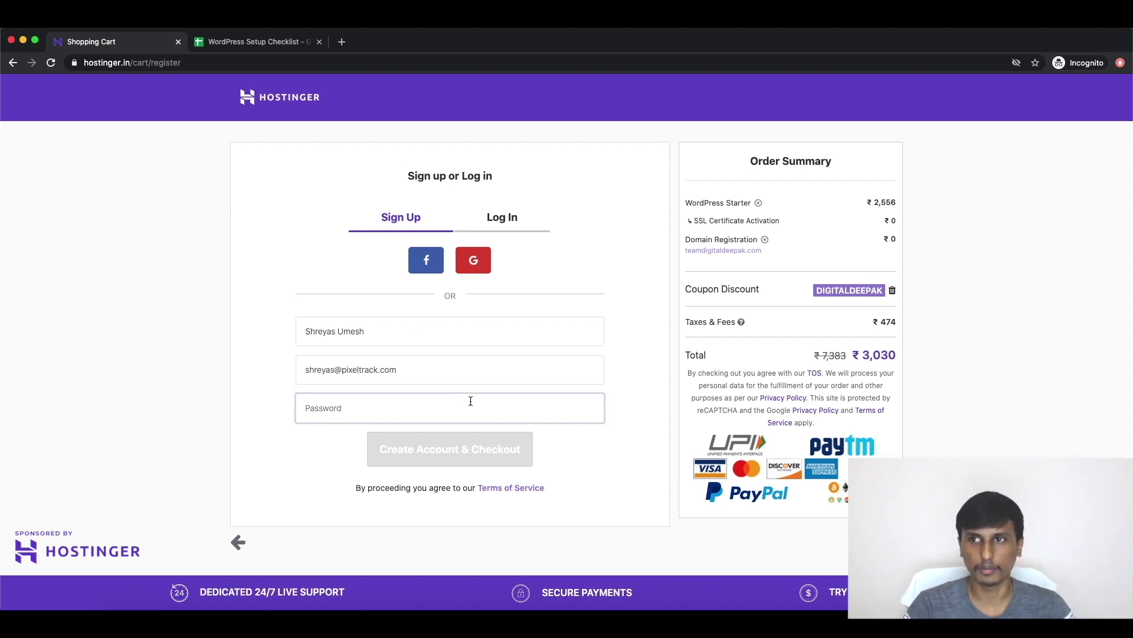
text(•••••••••••••)
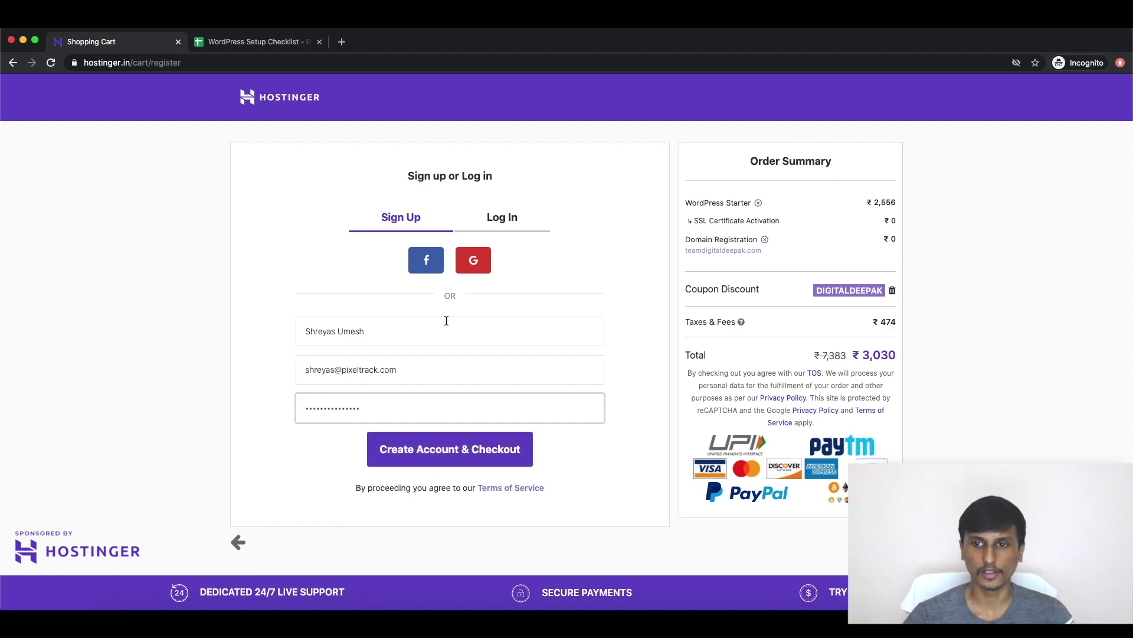
click(431, 451)
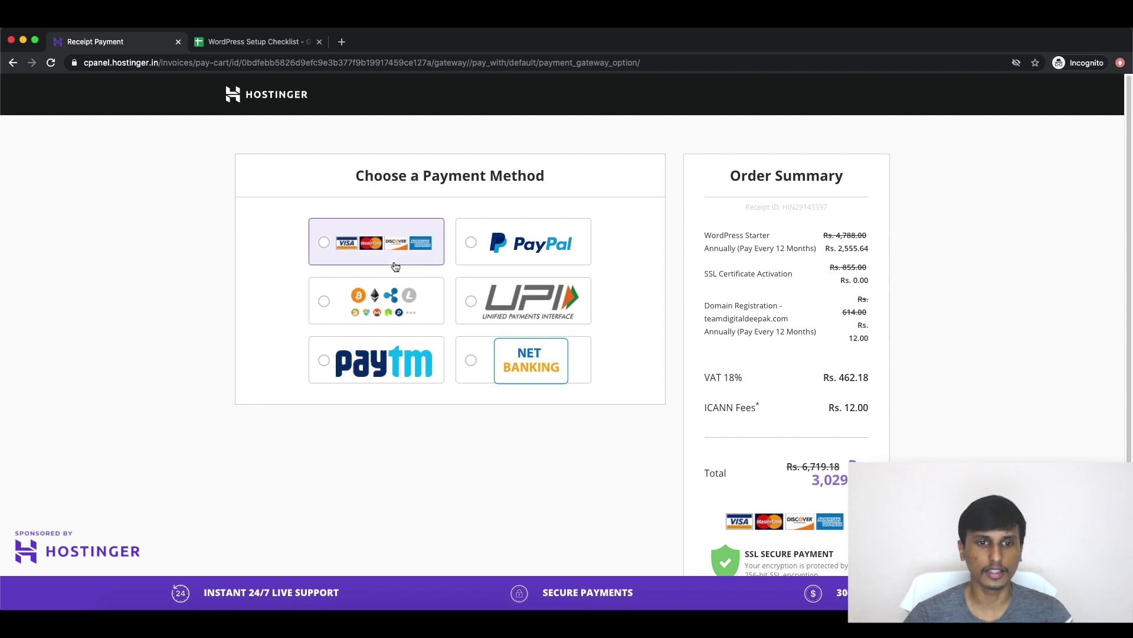
Step: Pay ₹3,029.82 by credit card with the cardholder's name, card details and billing state
click(396, 357)
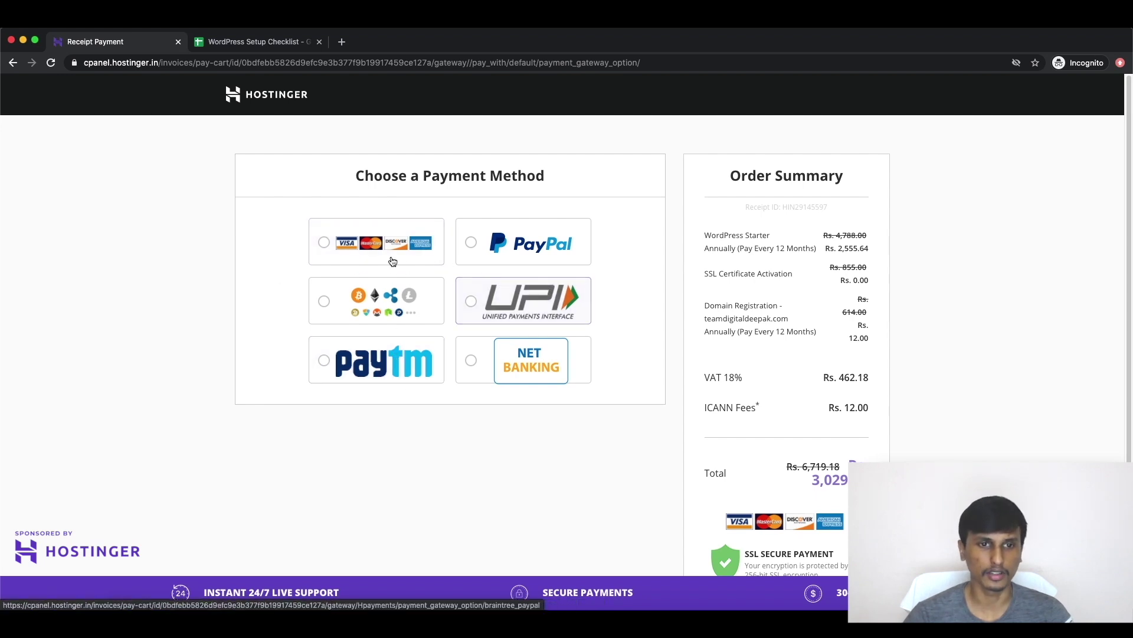
click(328, 244)
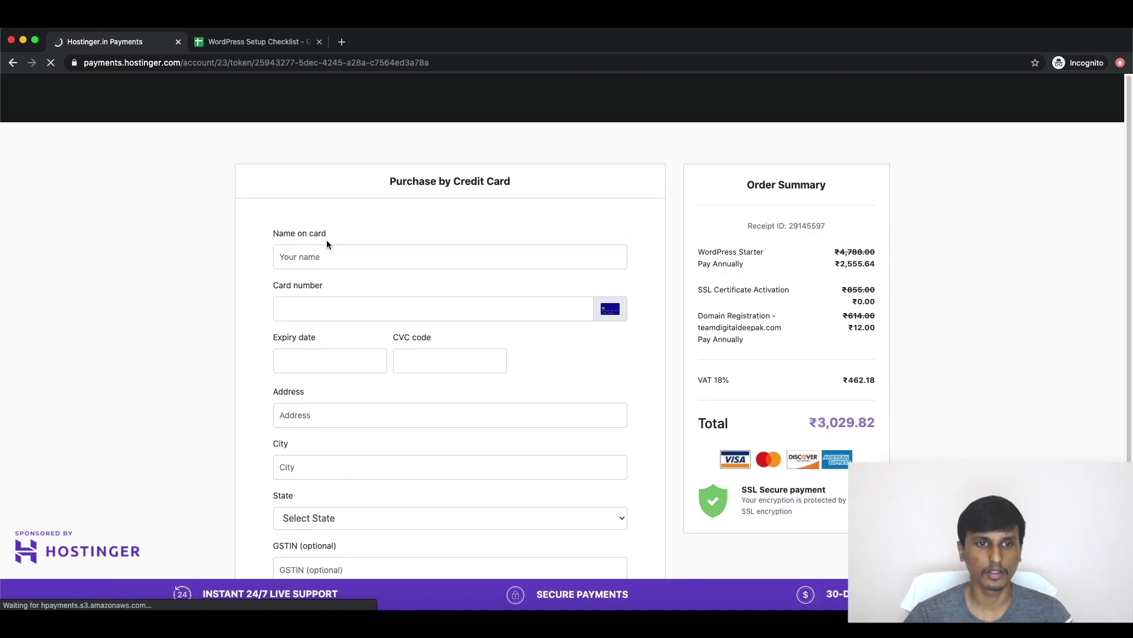
click(369, 255)
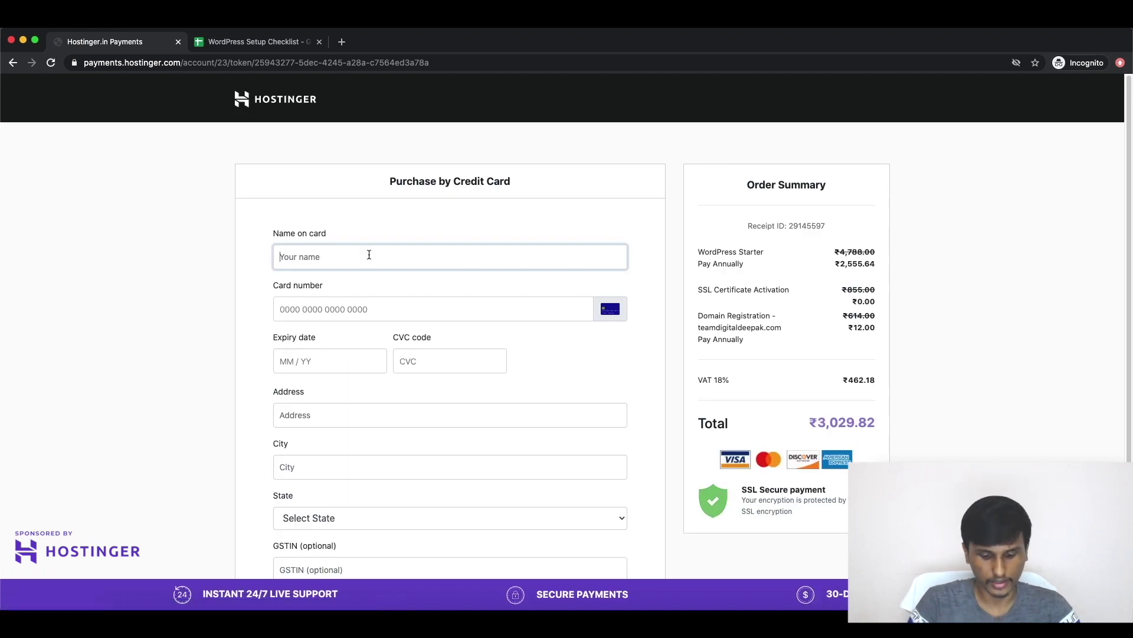
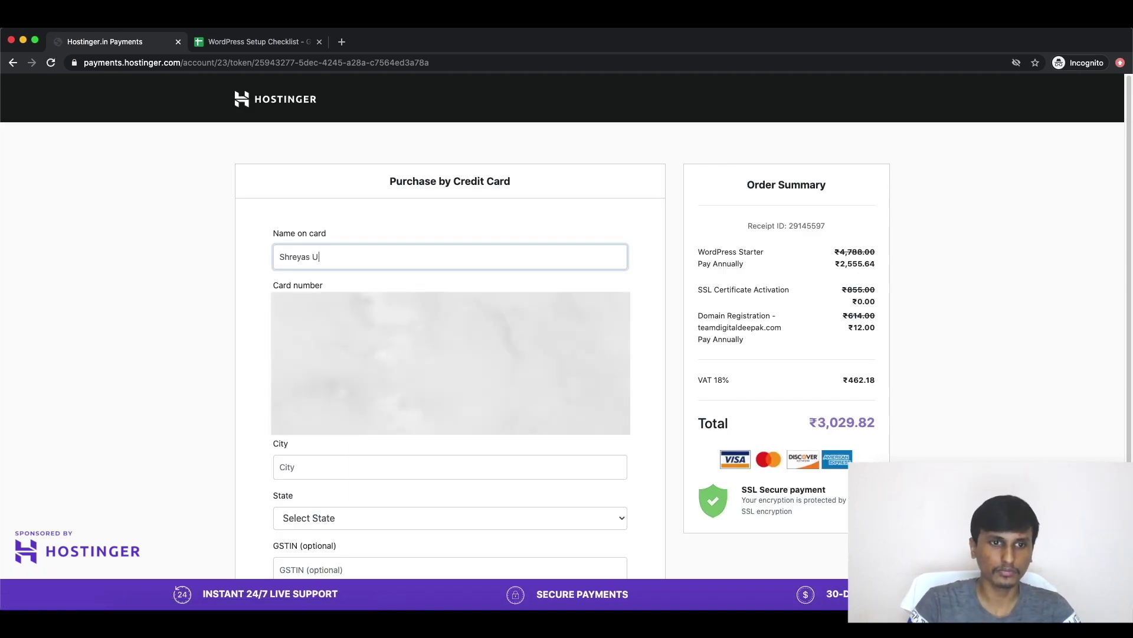
key(Tab)
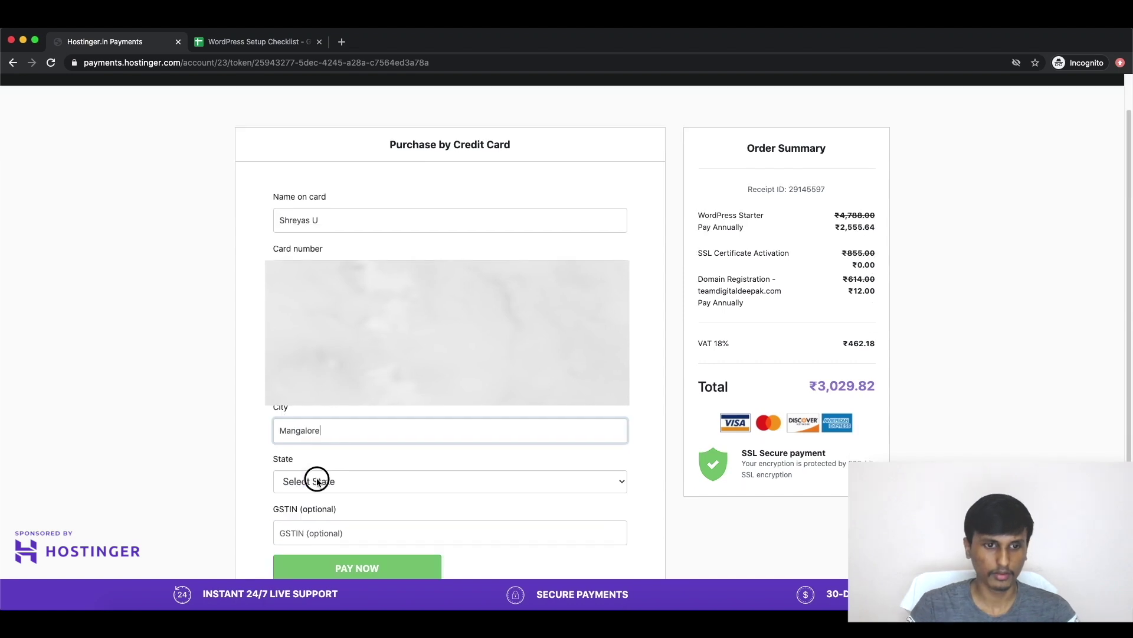
click(365, 482)
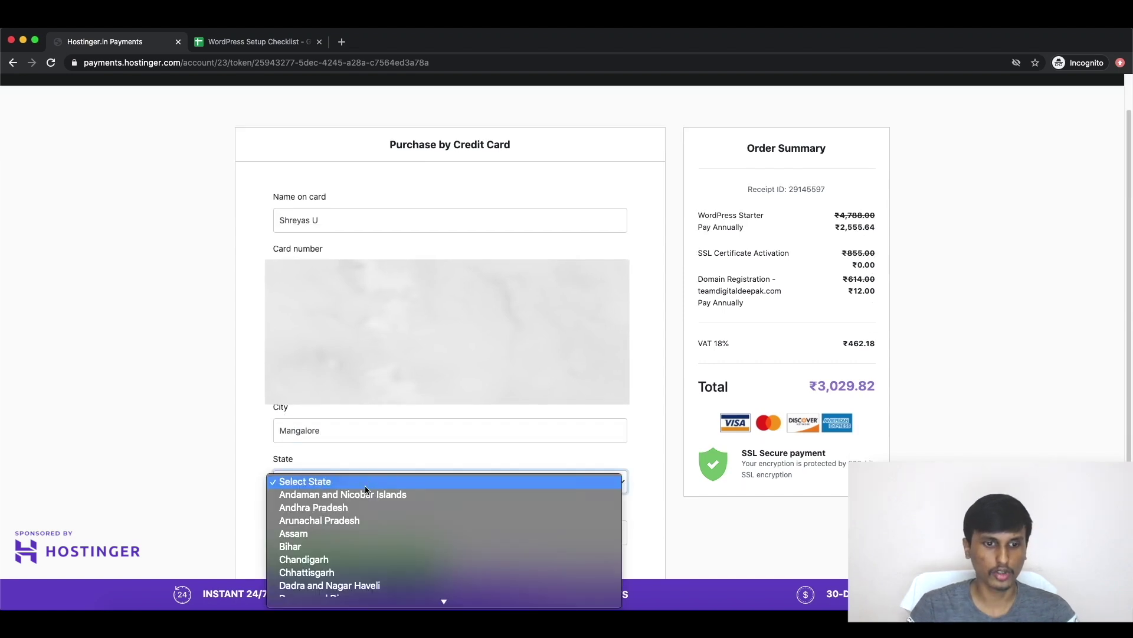
scroll(366, 479, down, 10)
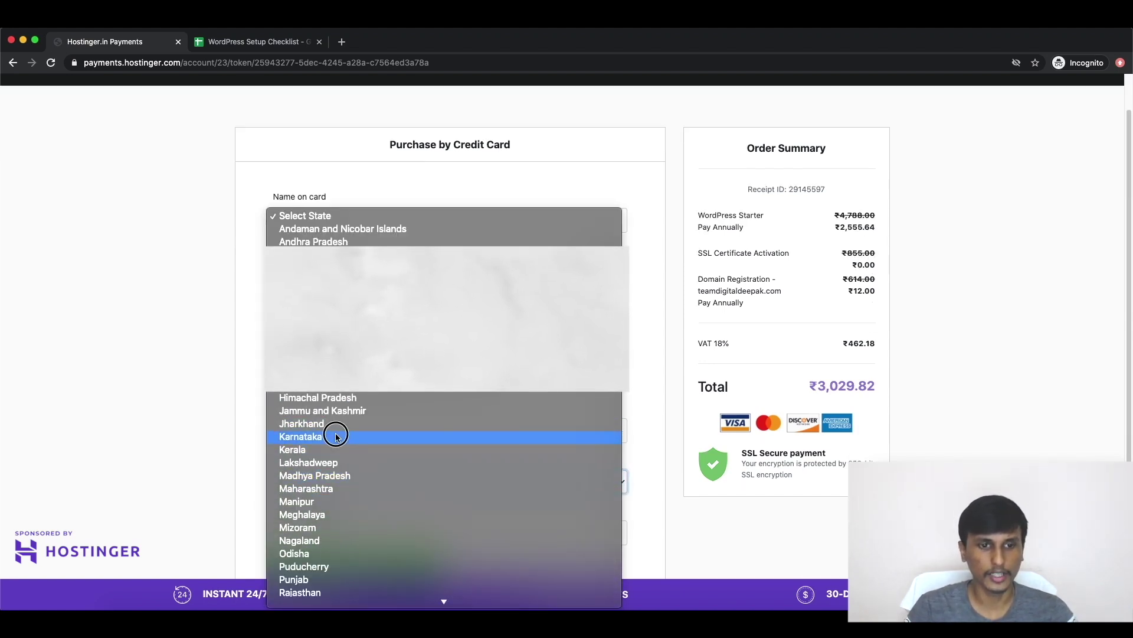
click(337, 436)
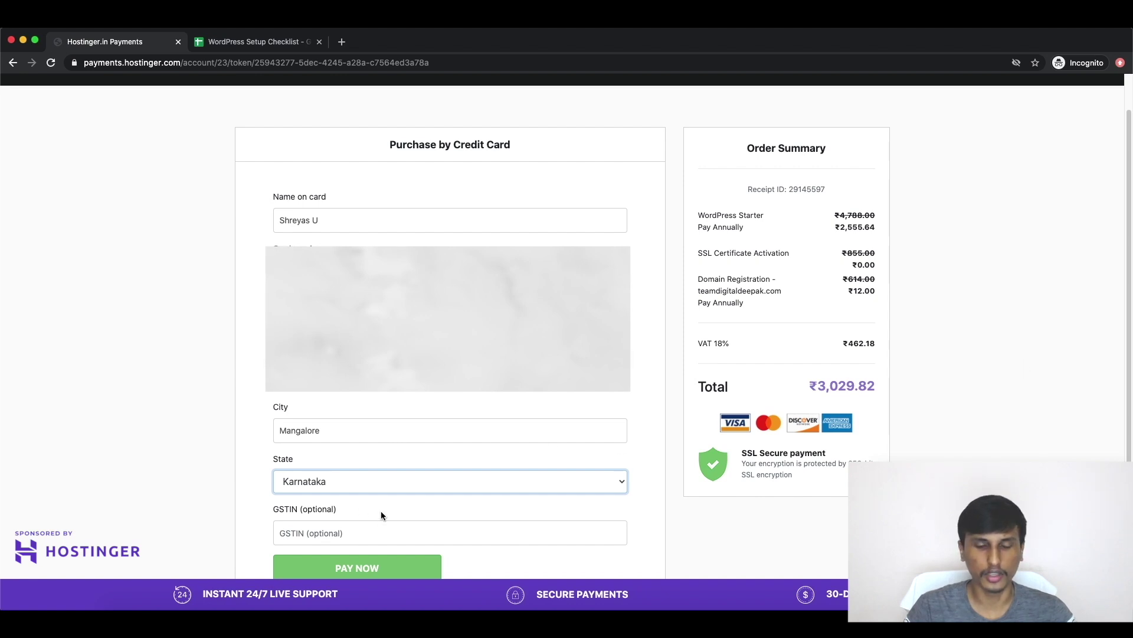
click(382, 568)
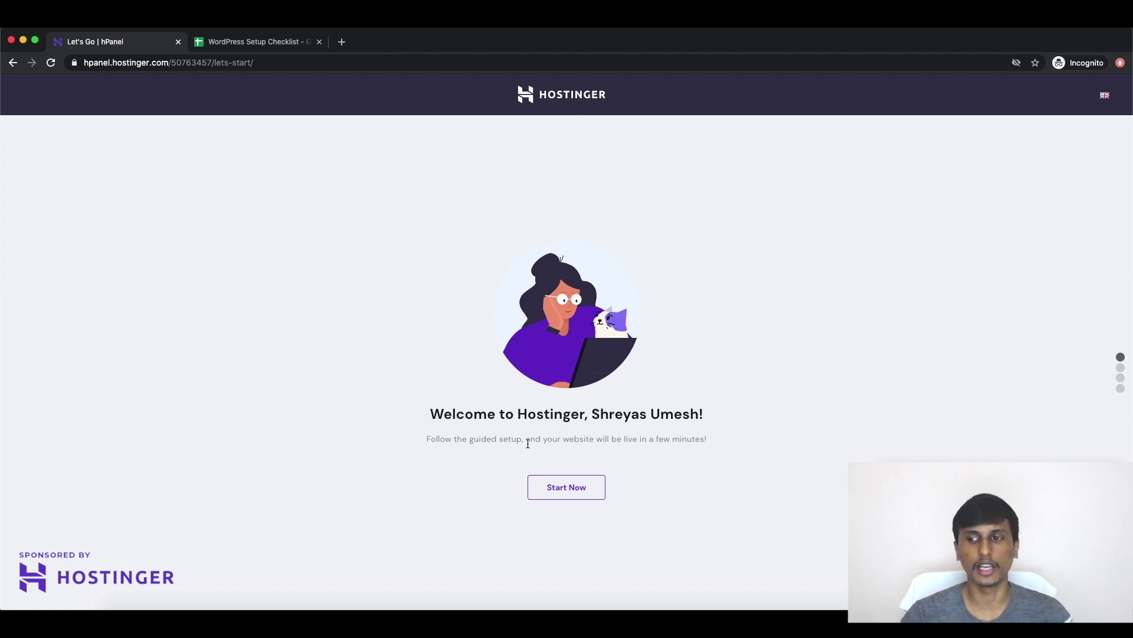
Step: Start guided setup and use teamdigitaldeepak.com as the website's domain
click(565, 487)
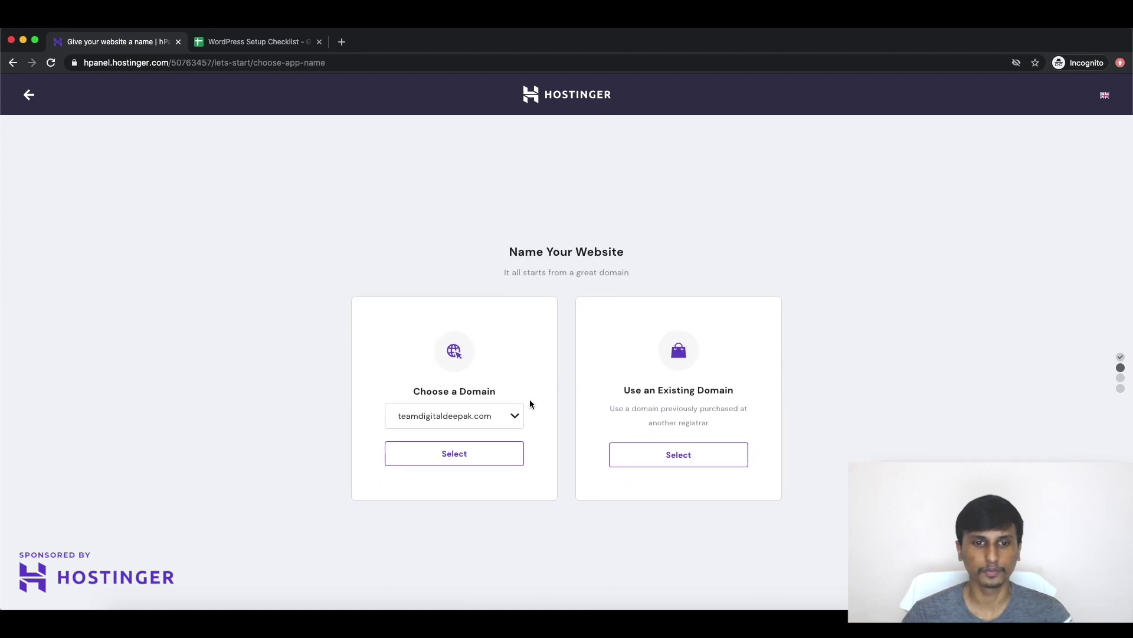
click(505, 417)
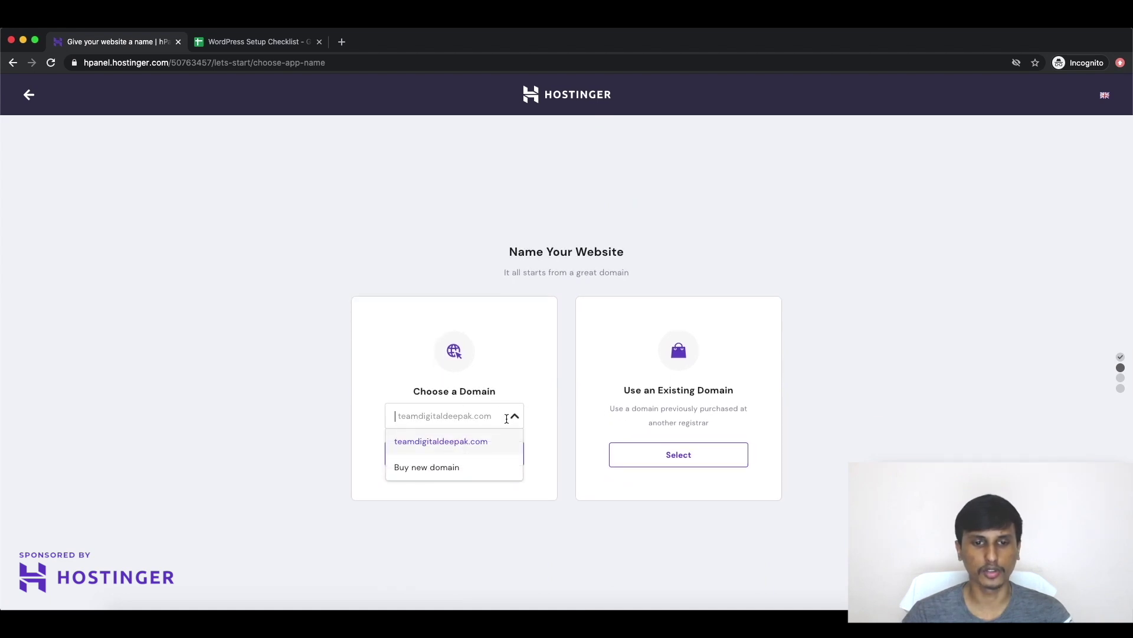
click(514, 420)
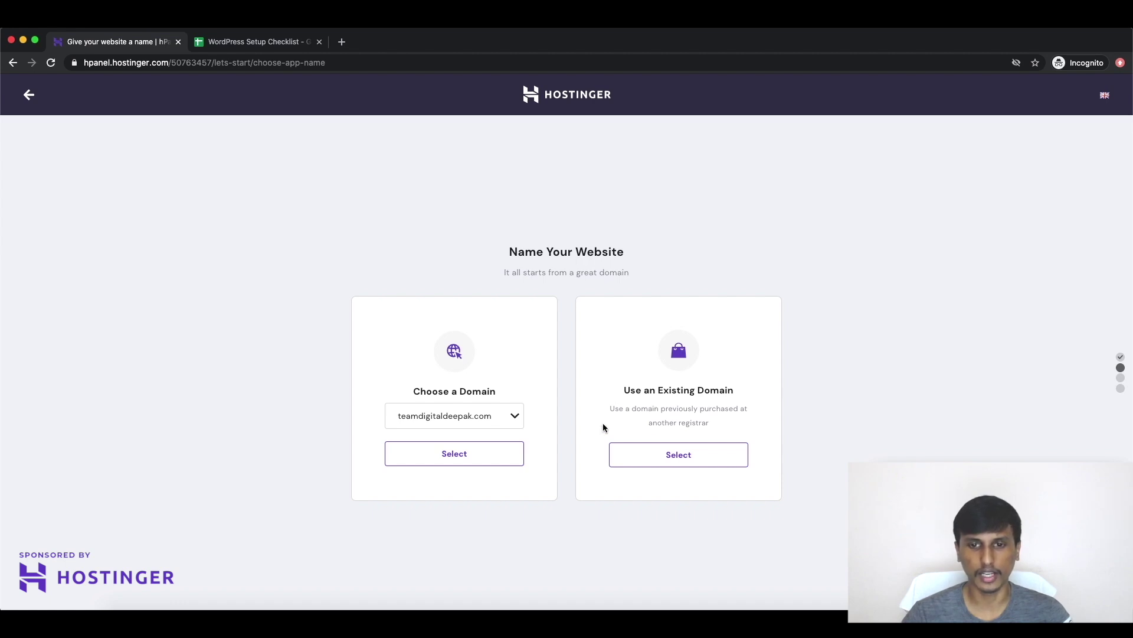
click(455, 453)
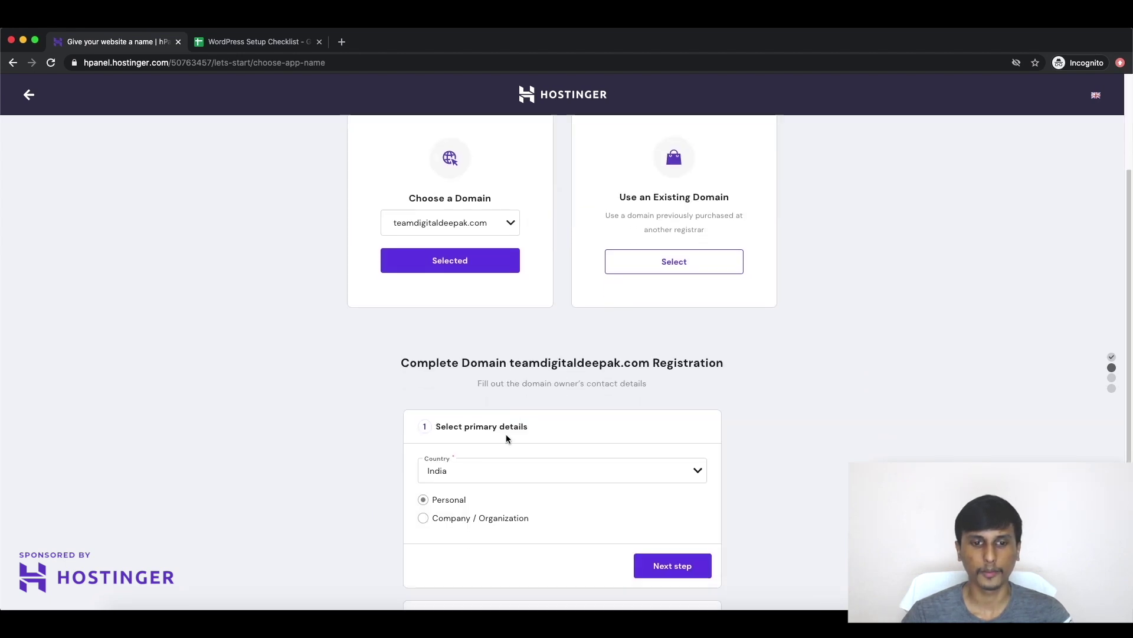
Step: Confirm the domain owner's details with India as country and save the contact information
click(481, 384)
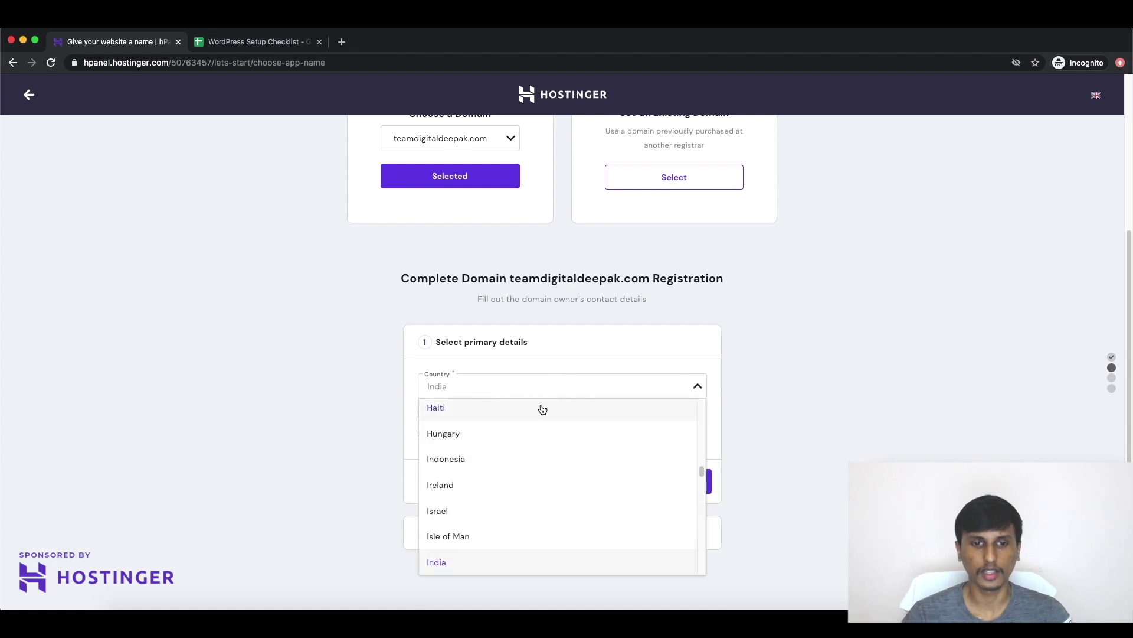
click(441, 388)
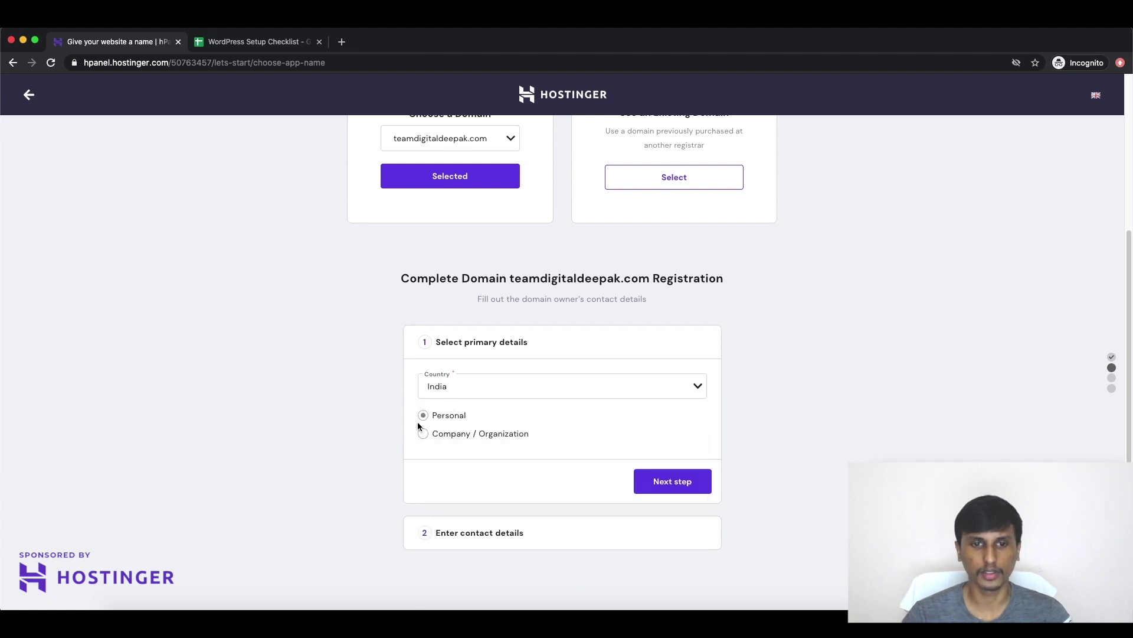
click(682, 480)
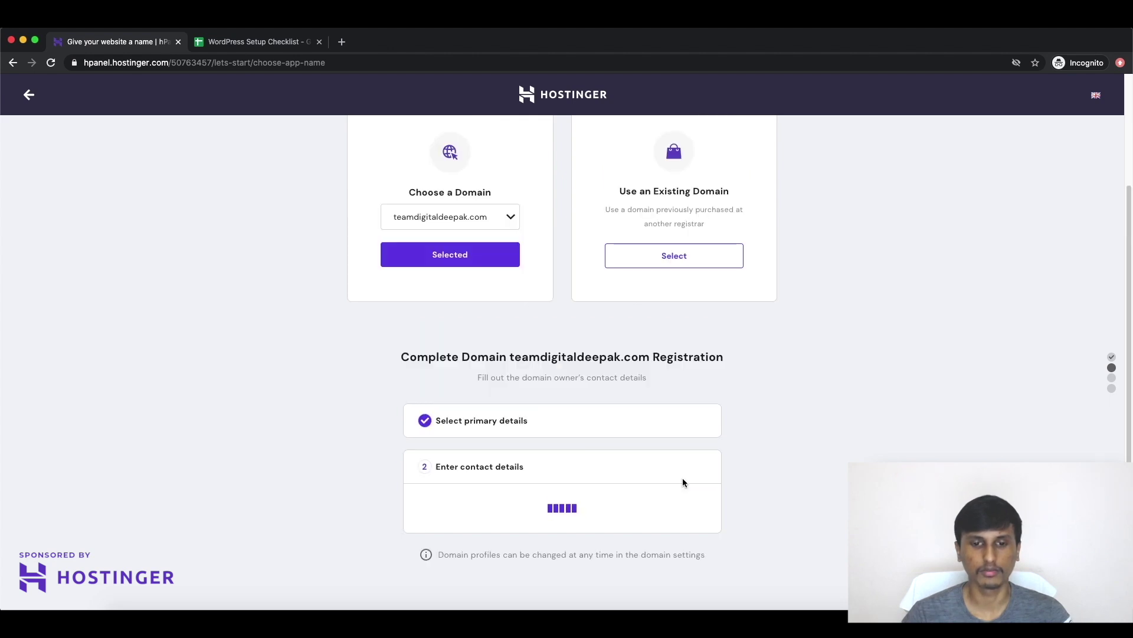
scroll(683, 482, down, 3)
click(491, 397)
drag(459, 319, 546, 319)
click(641, 509)
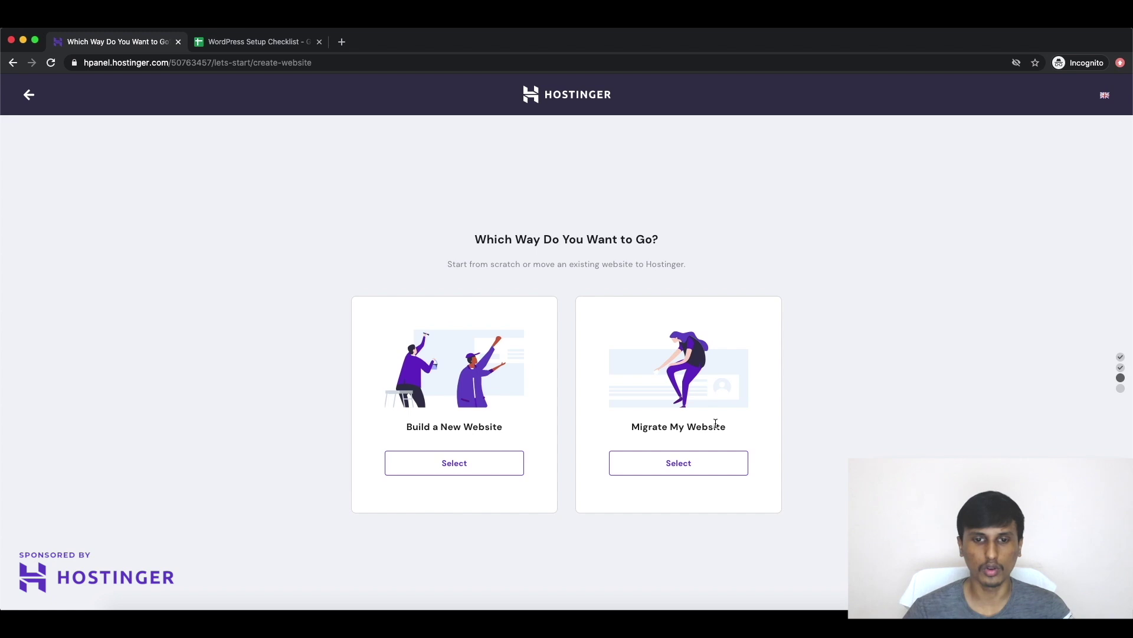
Step: Choose Build a New Website and set the WordPress admin password
click(448, 466)
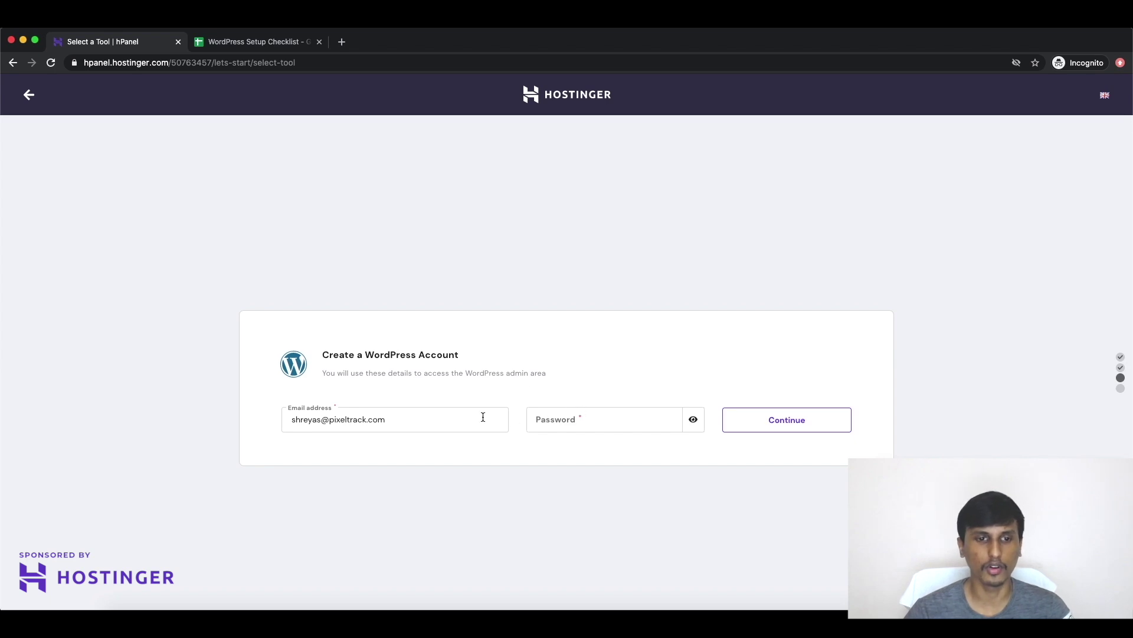
click(575, 422)
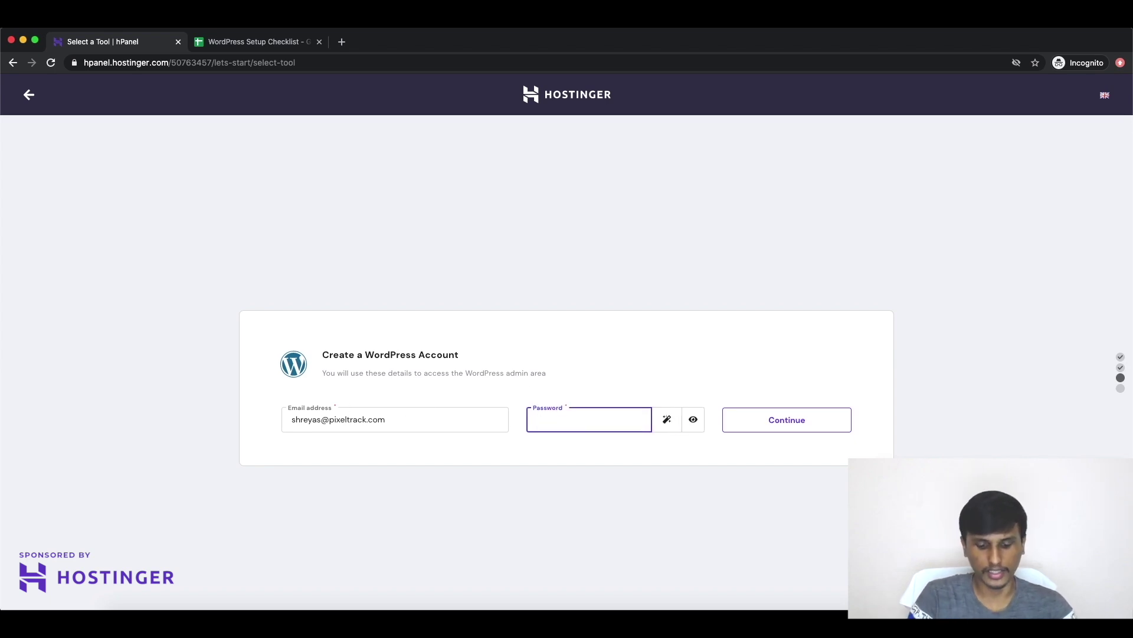
key(super+a)
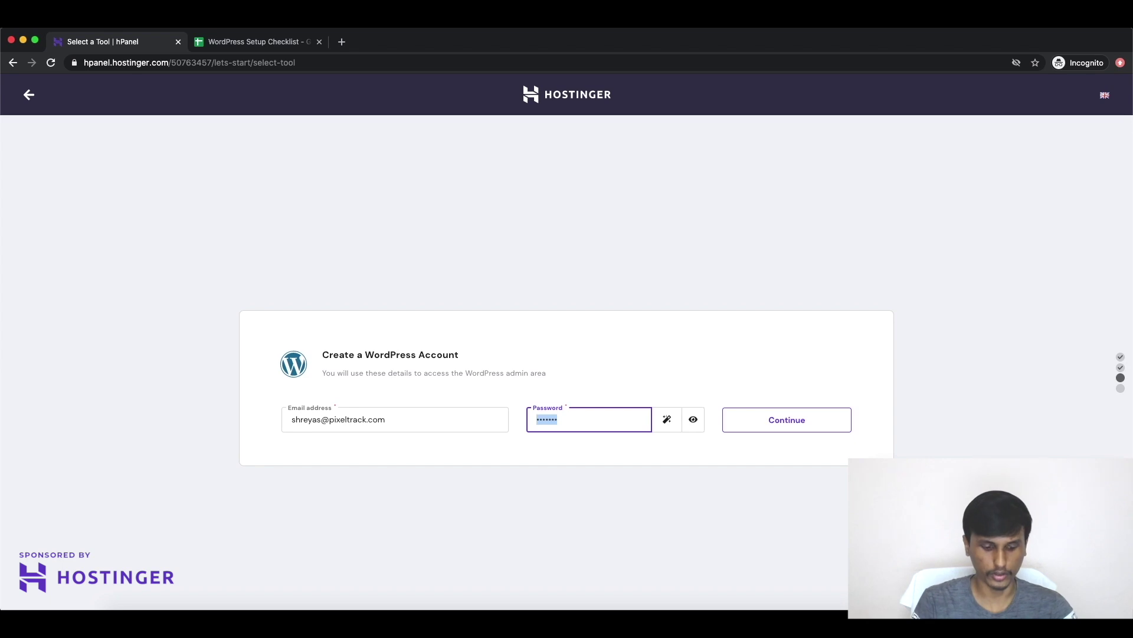
text(••)
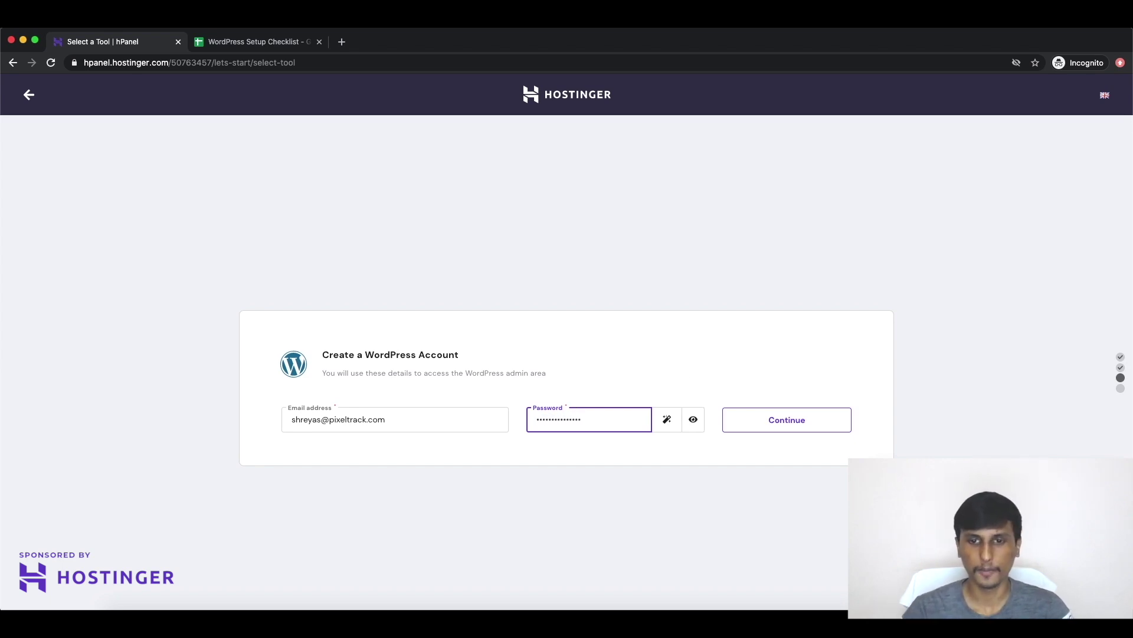
click(759, 421)
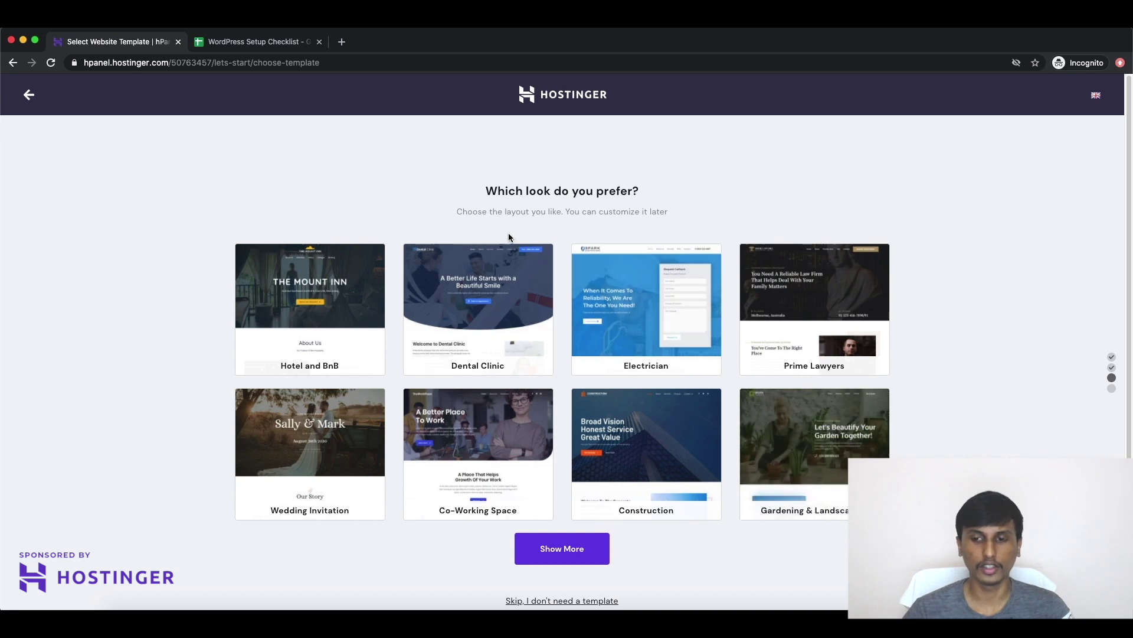
Step: Skip the website template to reach the WordPress setup summary in Europe (United Kingdom)
scroll(620, 307, down, 1)
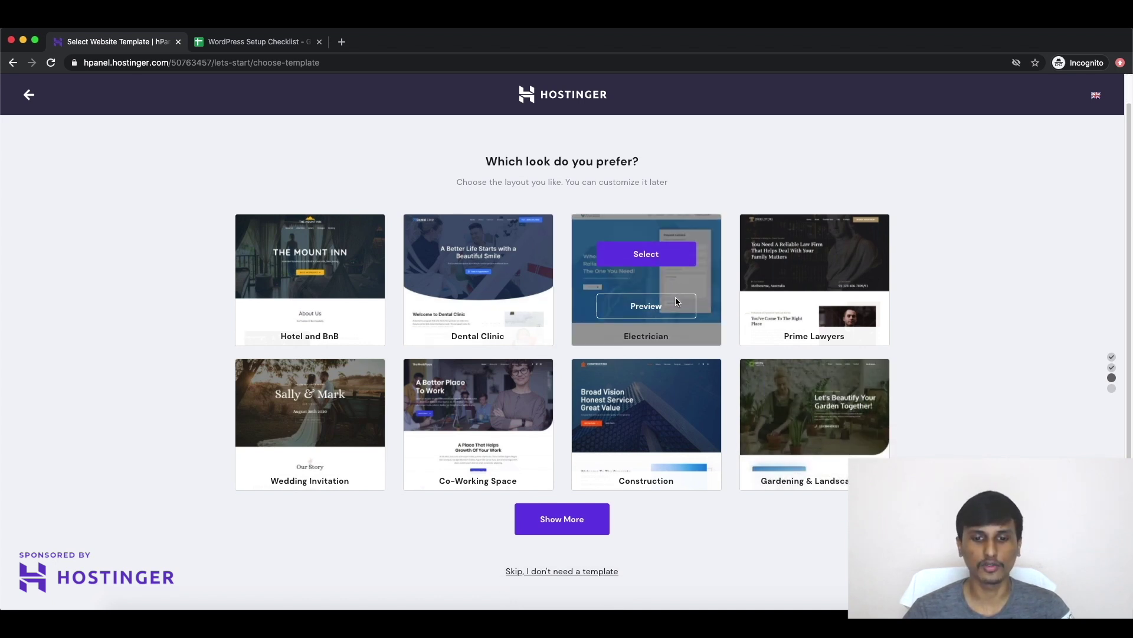
mouse_move(644, 410)
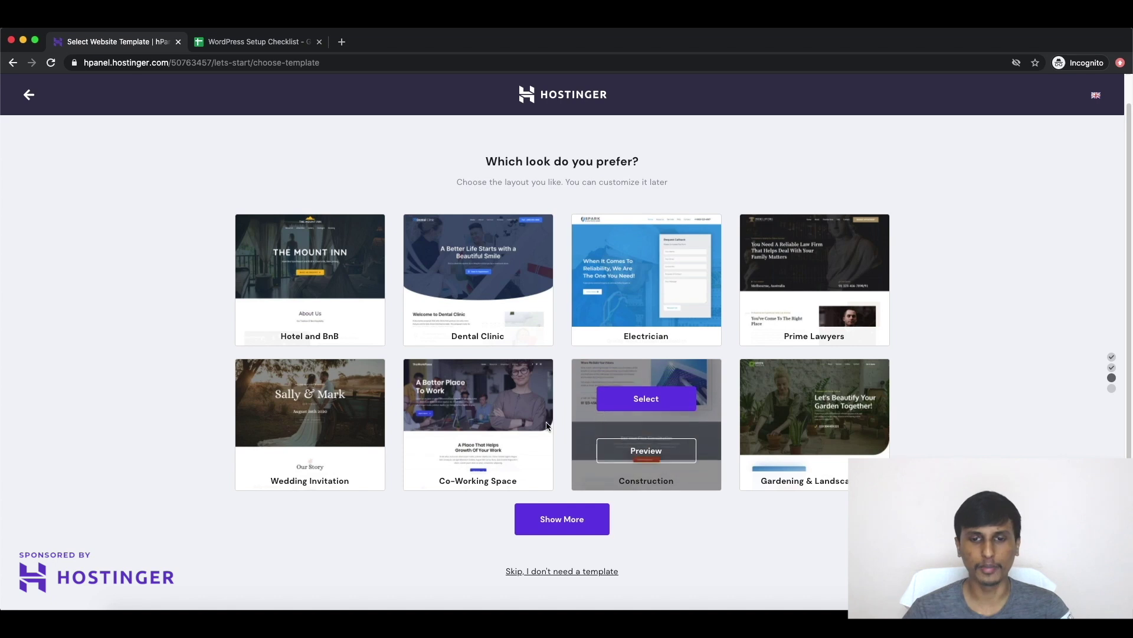
click(590, 573)
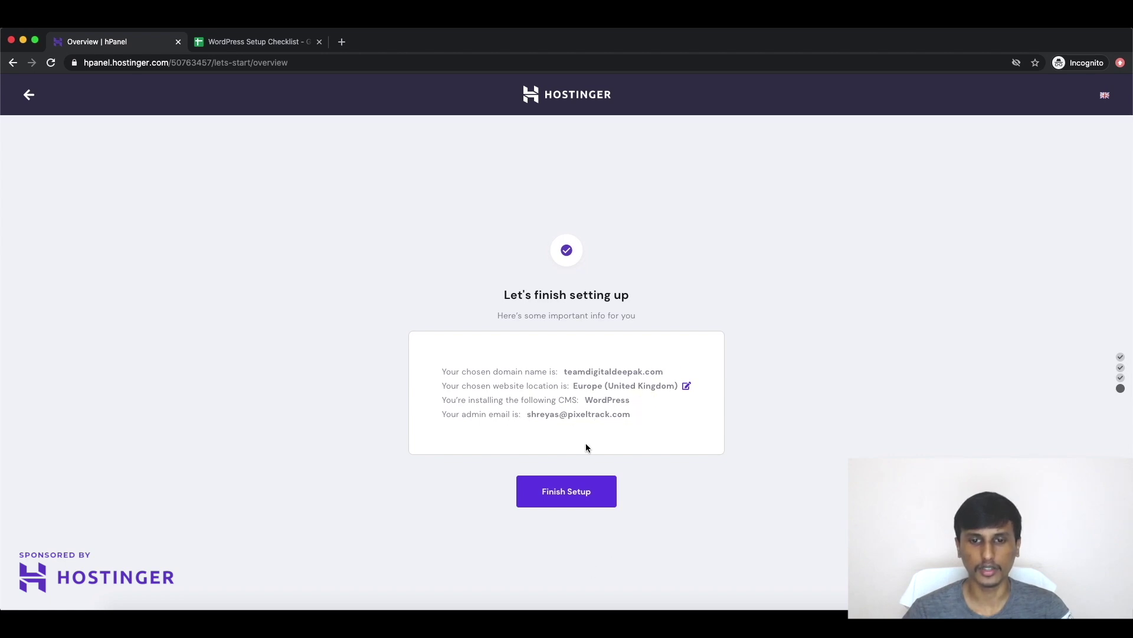
Step: Finish the setup and open the new site's WordPress Dashboard in a new tab
click(579, 490)
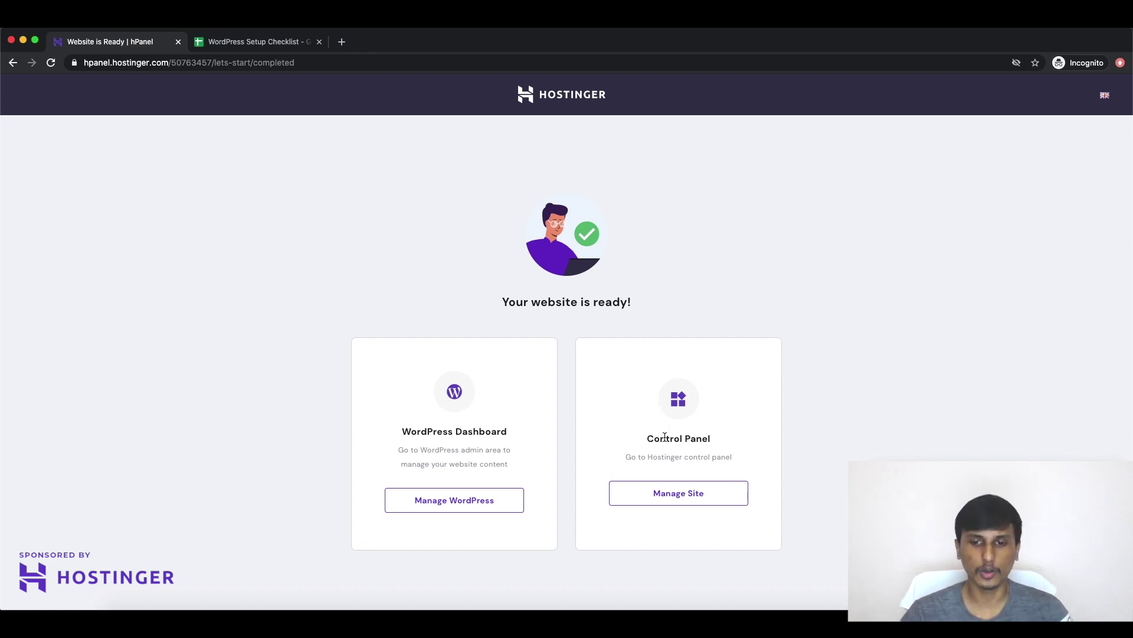
click(445, 501)
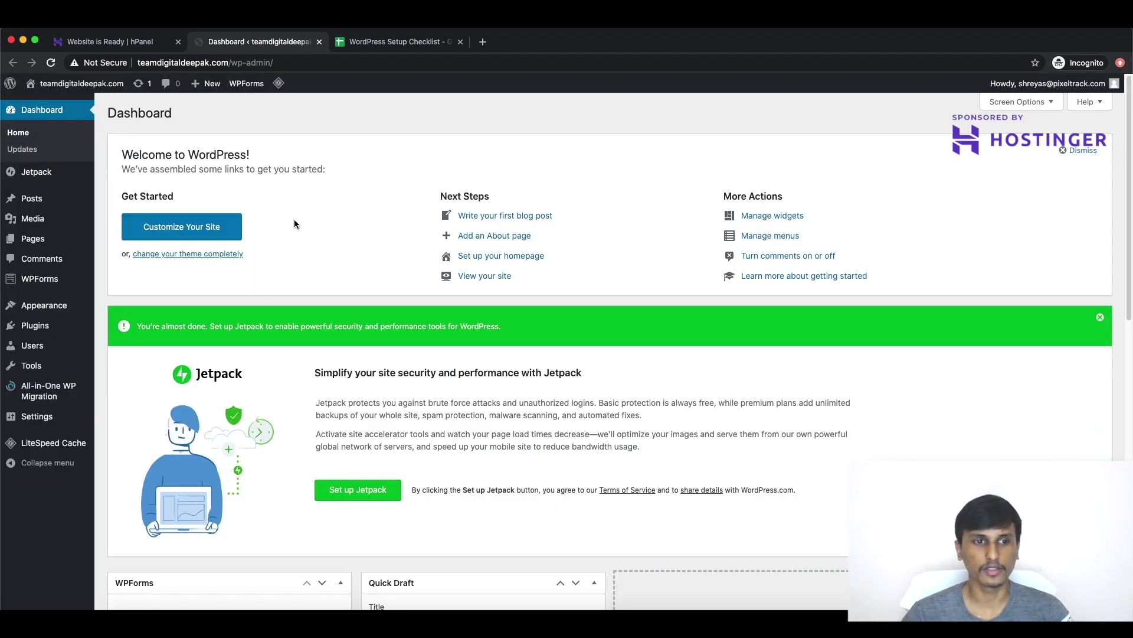
Step: Close the Jetpack setup notice and dismiss the dashboard welcome panel
scroll(292, 215, down, 3)
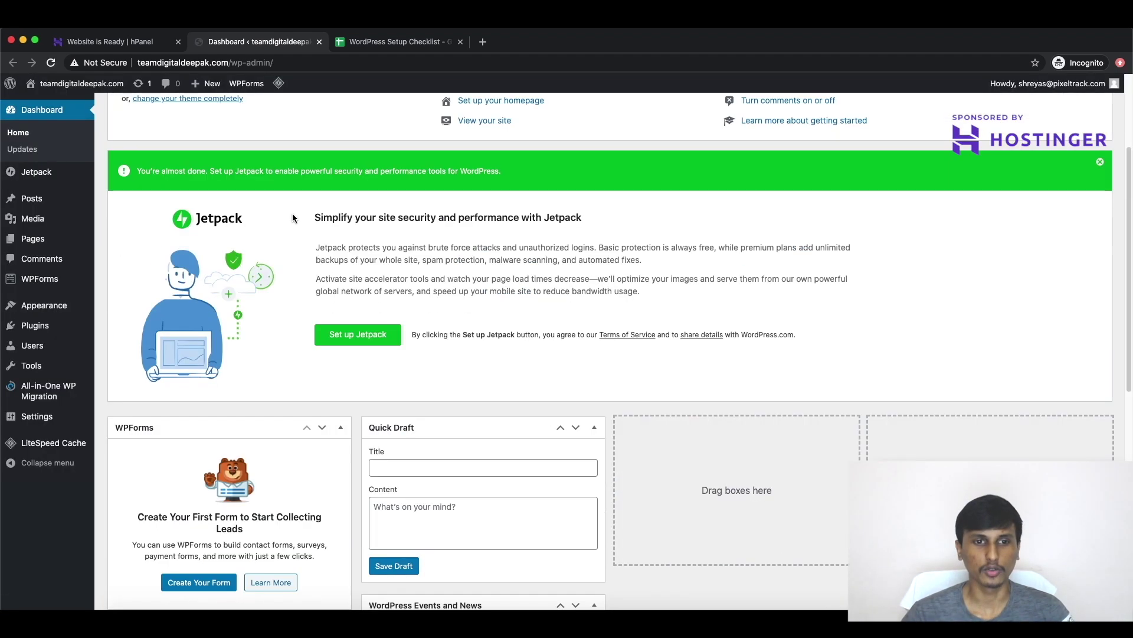
scroll(291, 218, up, 1)
scroll(367, 179, up, 1)
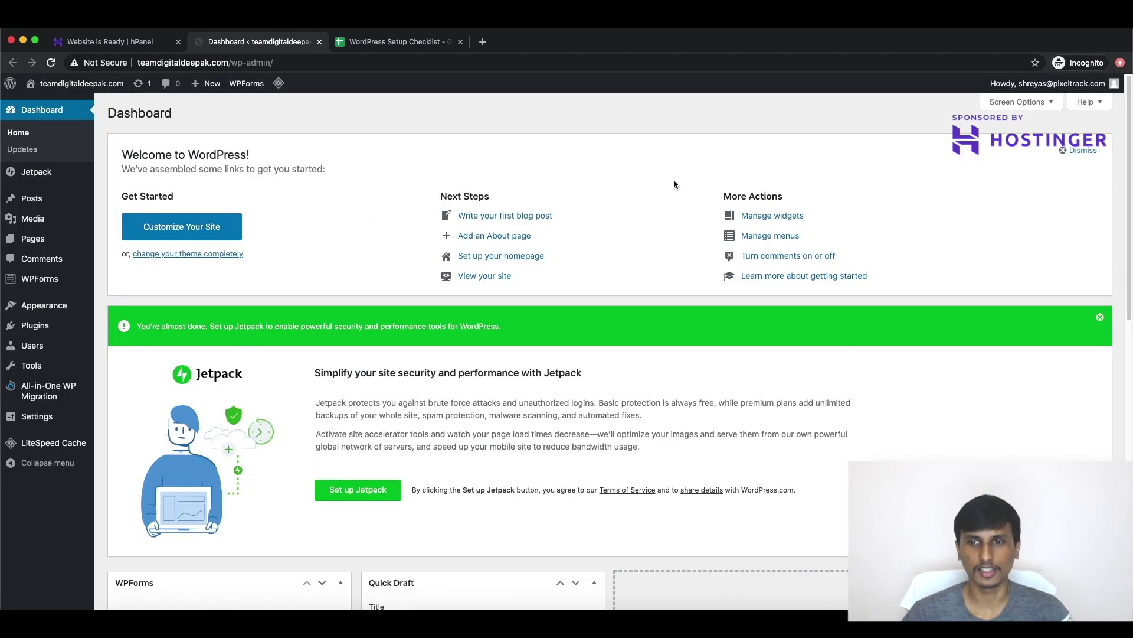
click(1101, 319)
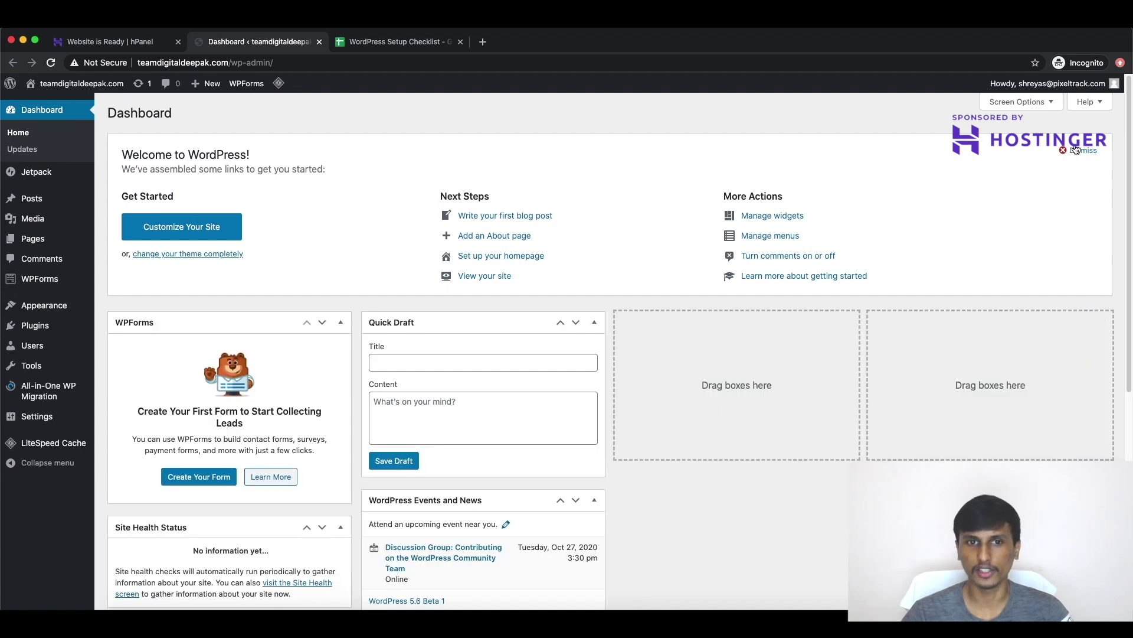
click(1076, 148)
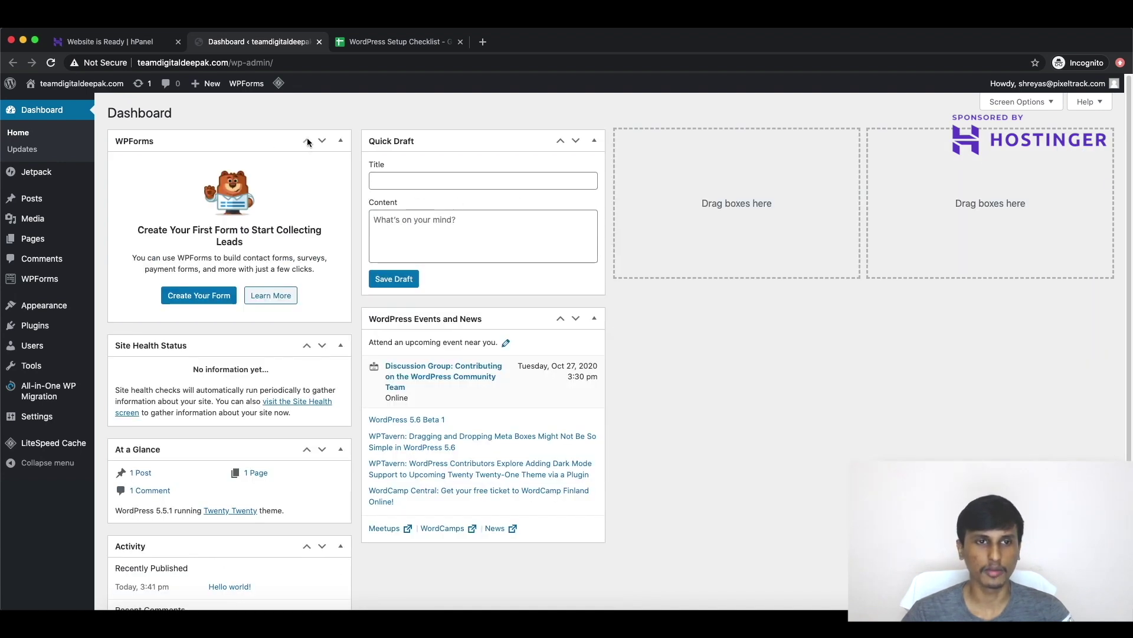
Step: Collapse the WPForms, Quick Draft, At a Glance, Activity and WordPress Events and News boxes
click(252, 140)
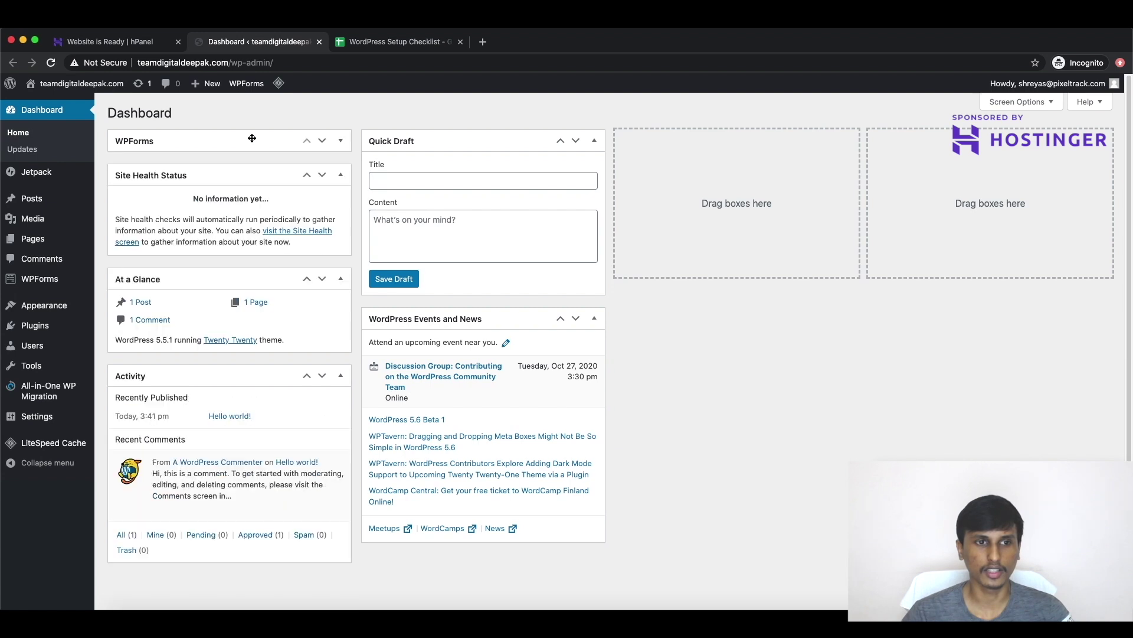
click(453, 139)
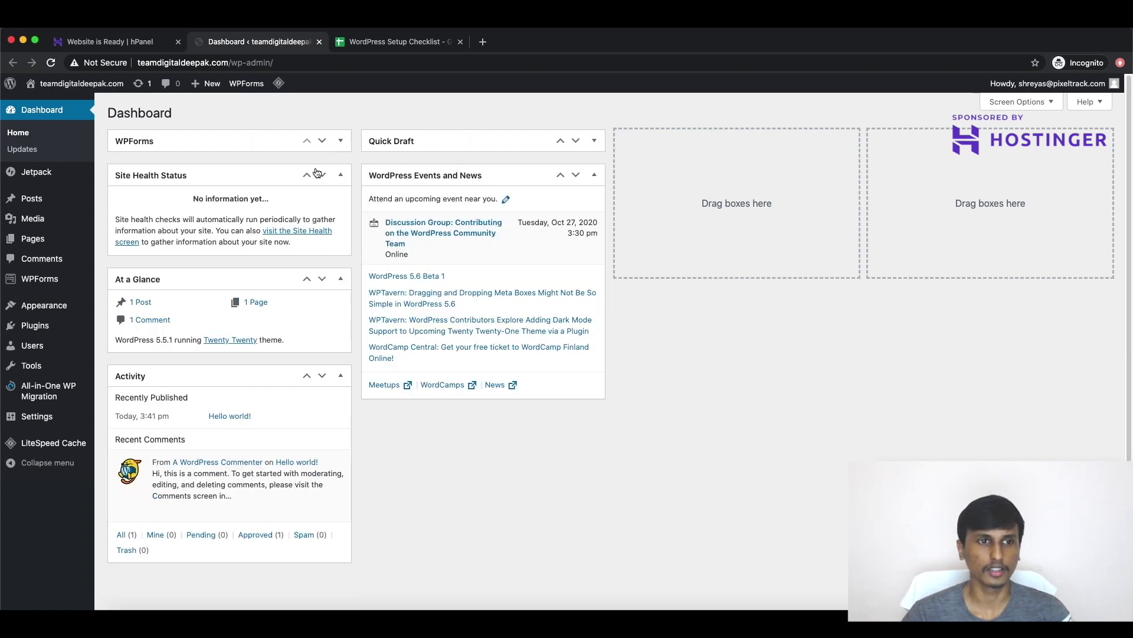
click(167, 279)
click(193, 316)
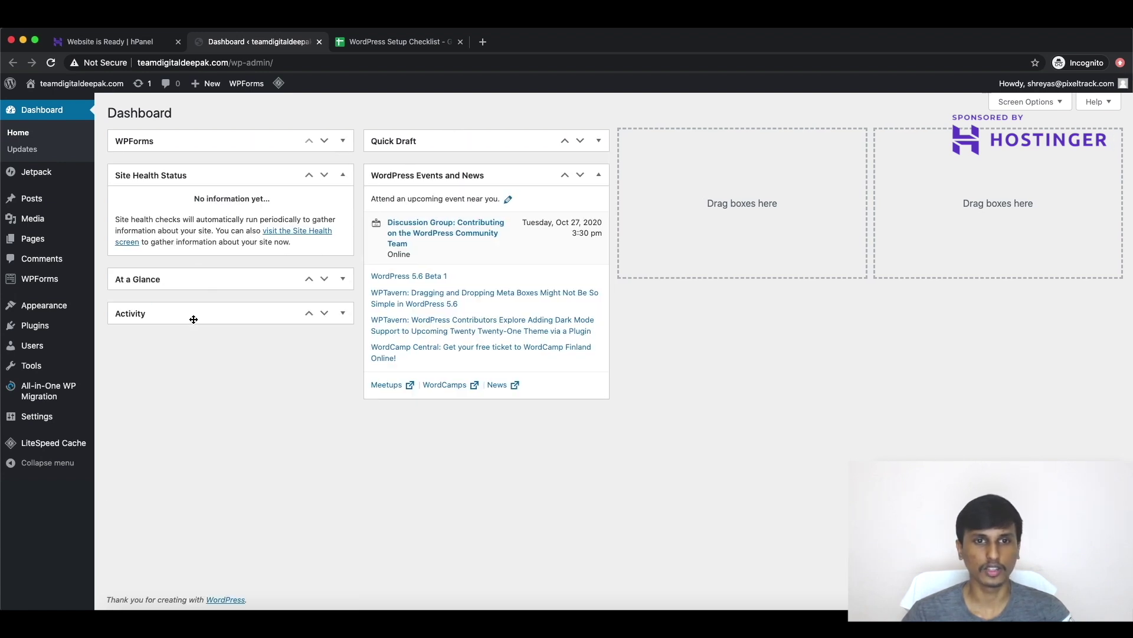
click(413, 175)
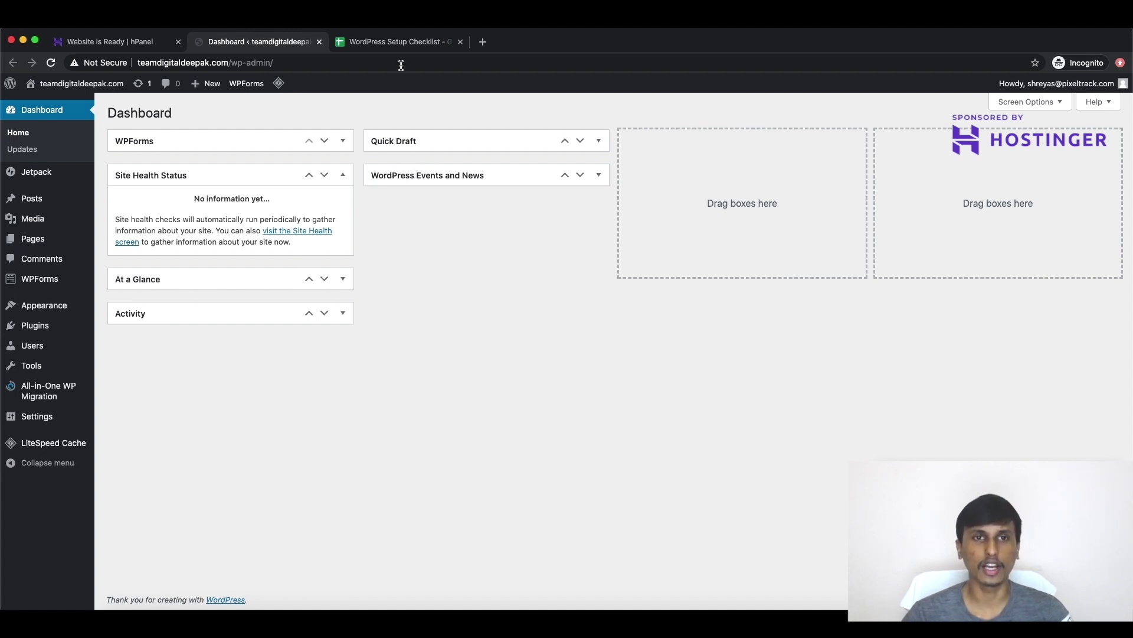
click(402, 42)
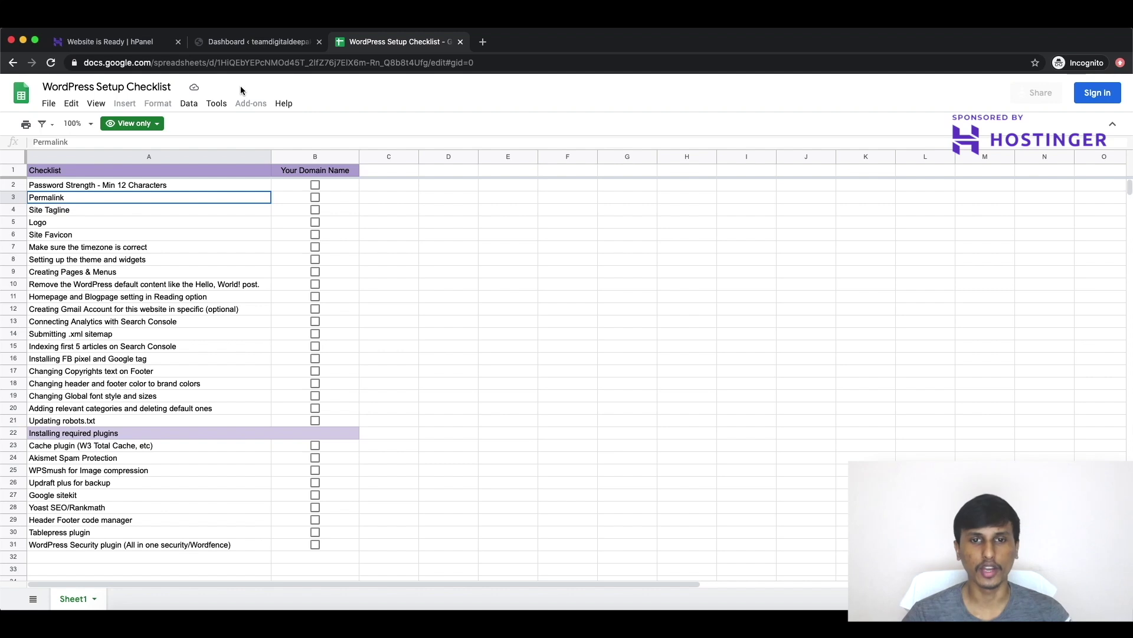
Step: Review the Site Tagline, password strength and Permalink checklist items, then go back to WordPress
click(141, 213)
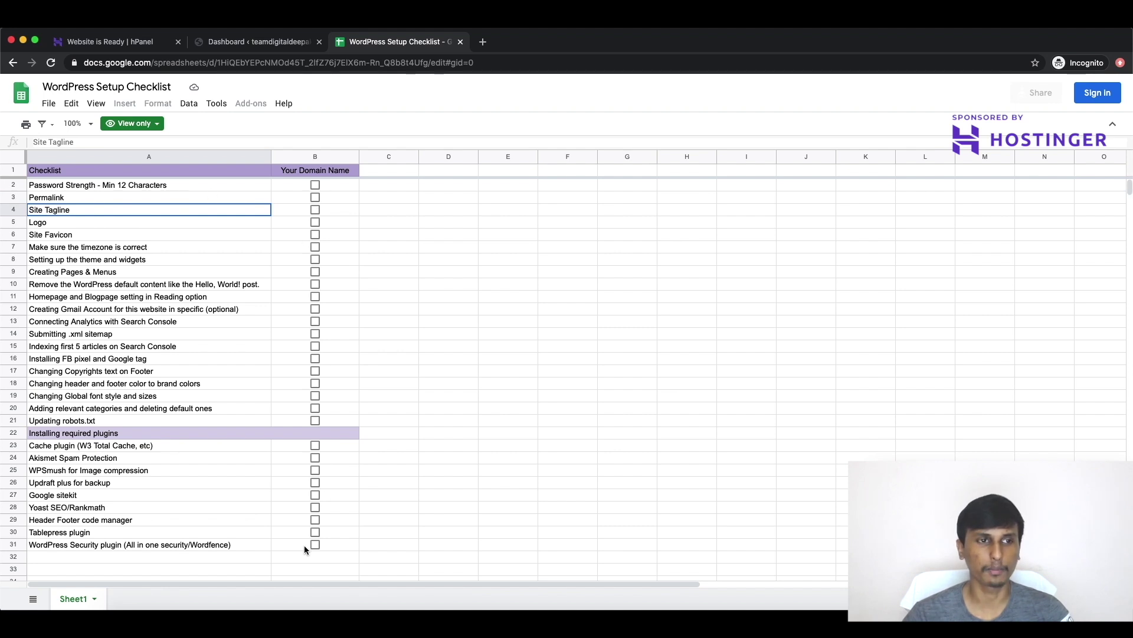
click(172, 185)
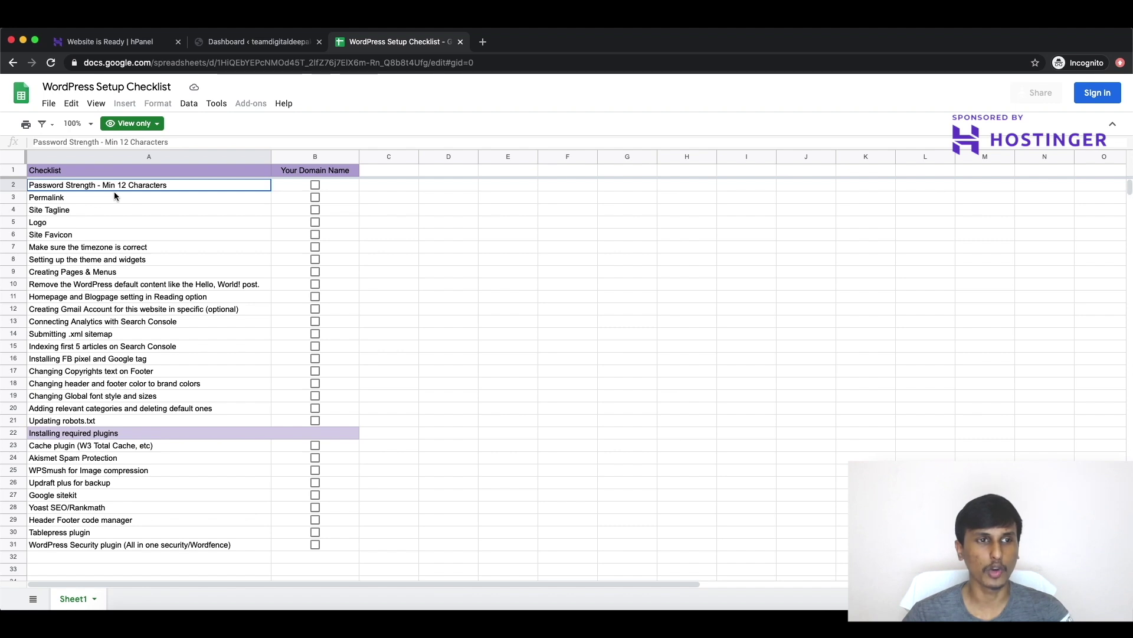
click(105, 200)
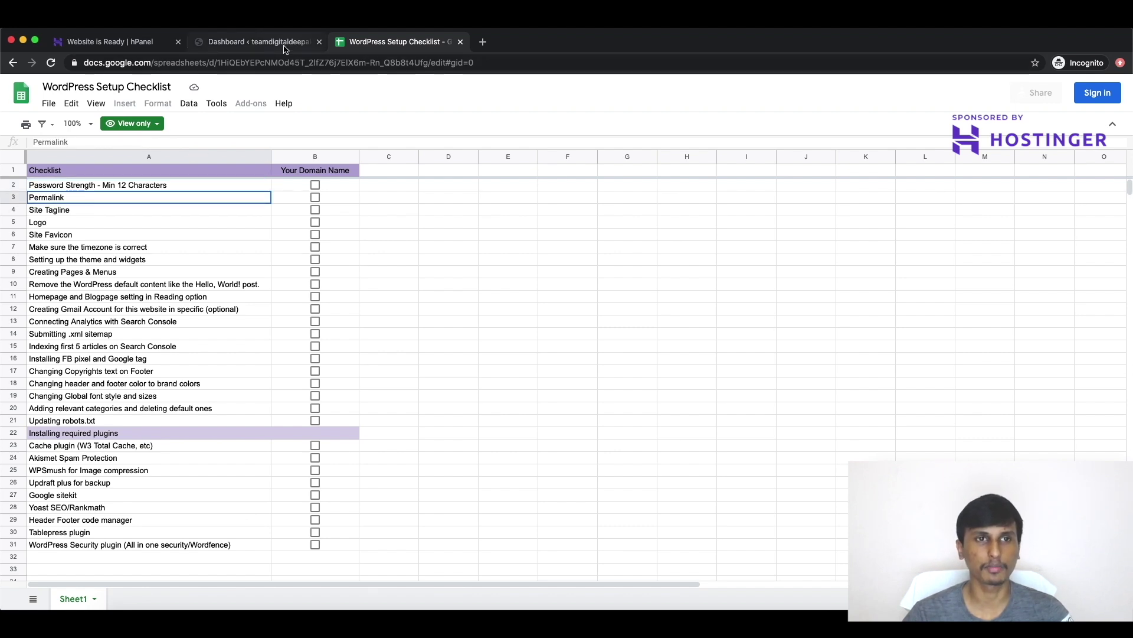
click(254, 41)
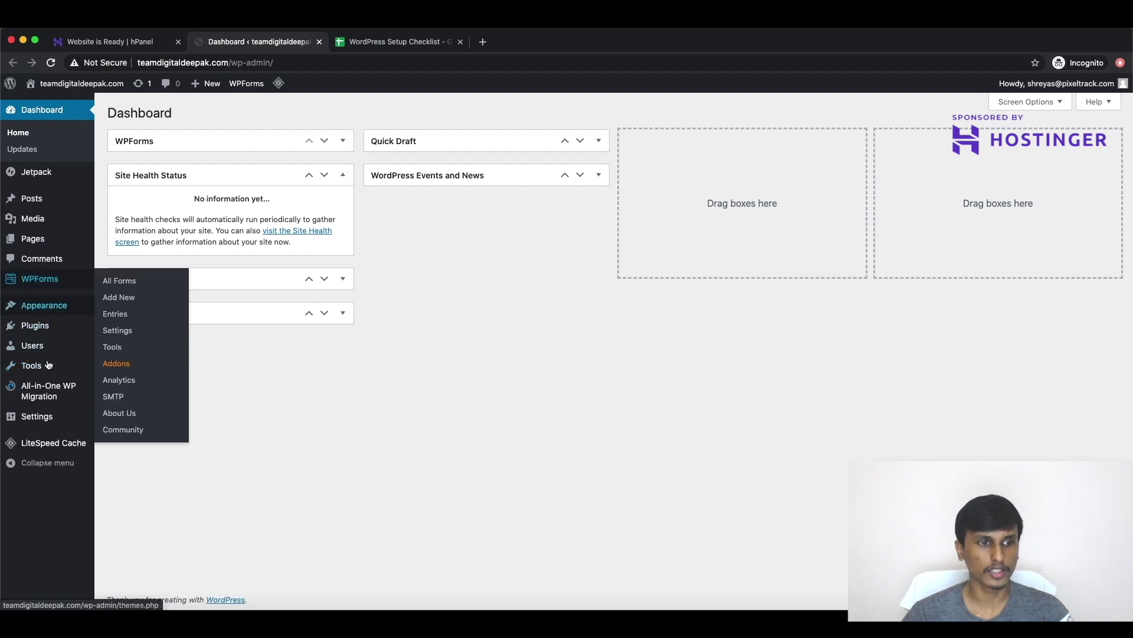
Step: Save the Post name permalink structure under Settings > Permalinks
mouse_move(53, 416)
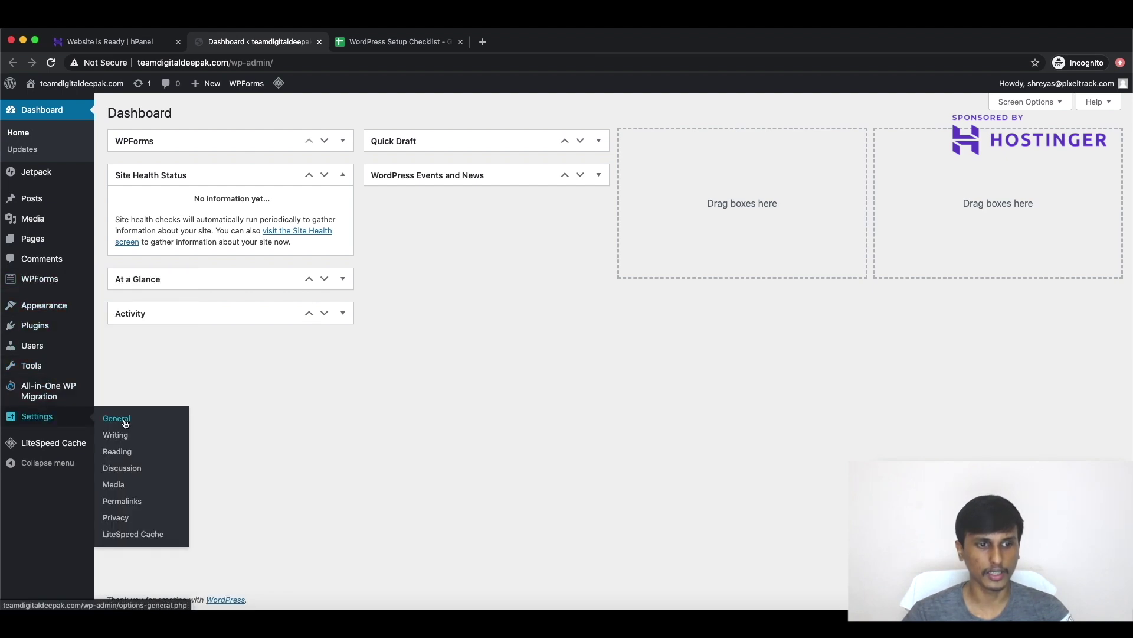
click(122, 500)
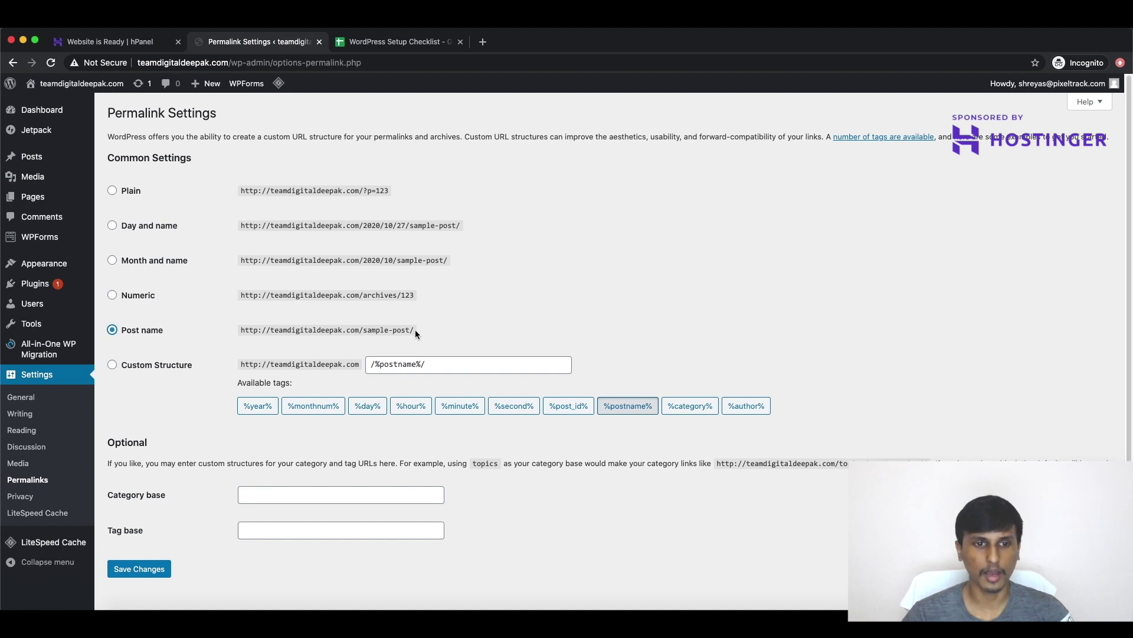
scroll(430, 315, down, 1)
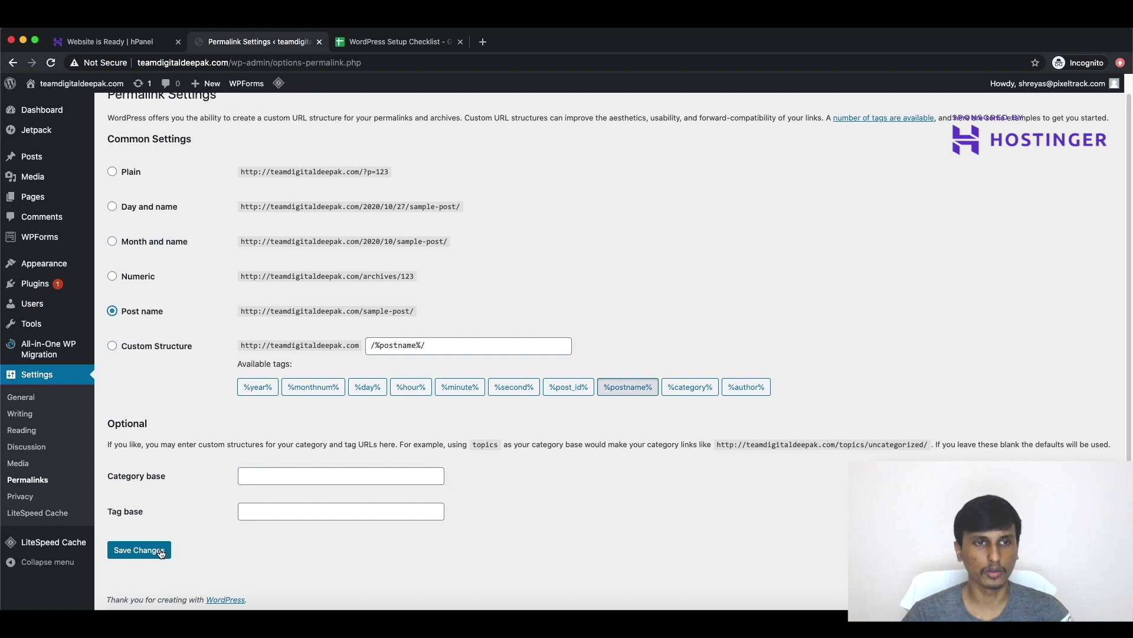
click(140, 549)
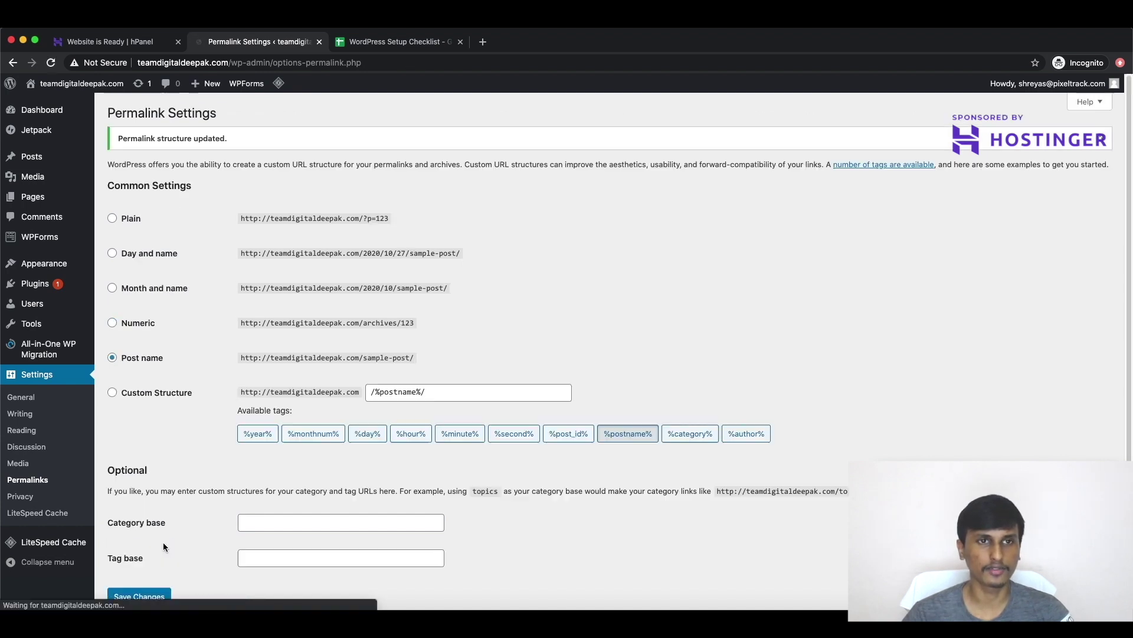
click(41, 401)
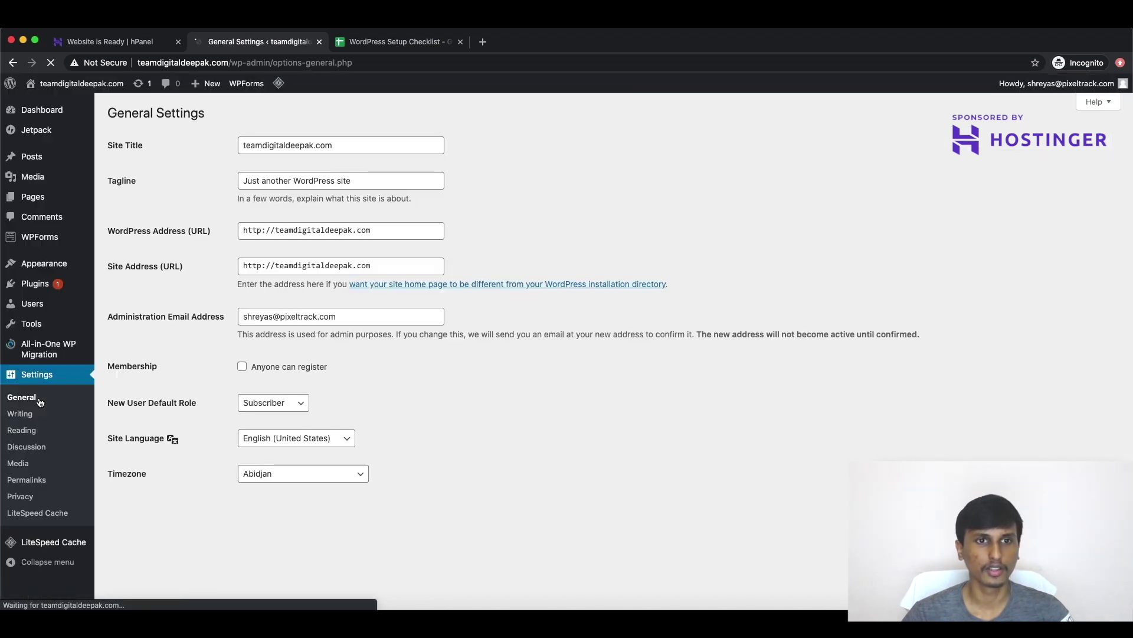
Step: Set the site title to 'Team DigitalDeepak' and the tagline to 'The team that powers DigitalDeepak'
double_click(301, 145)
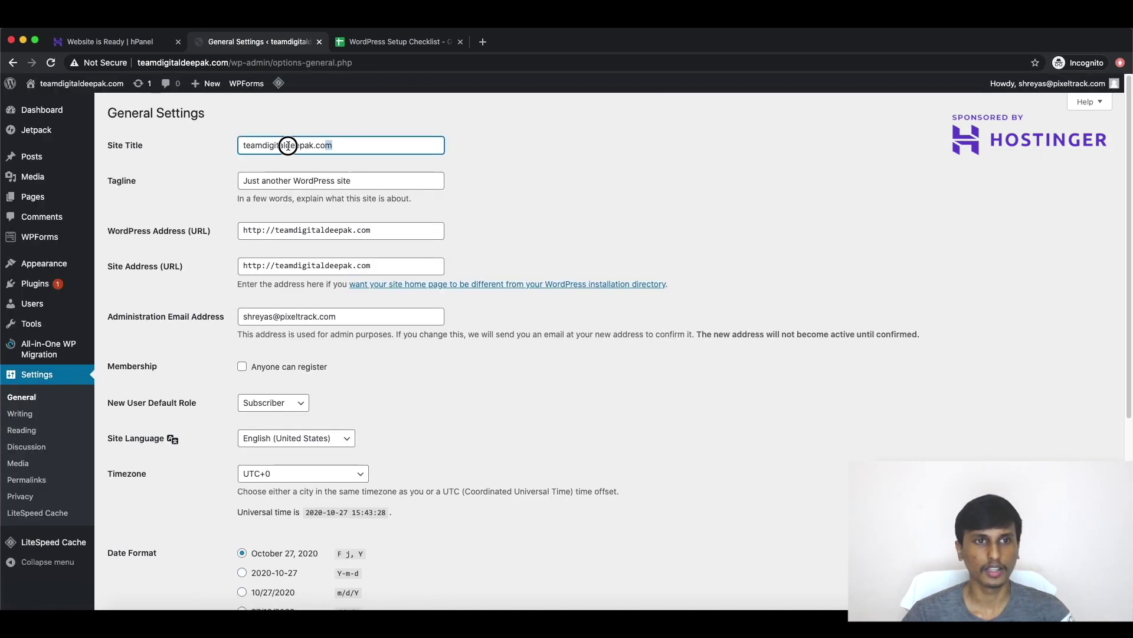
text(Te)
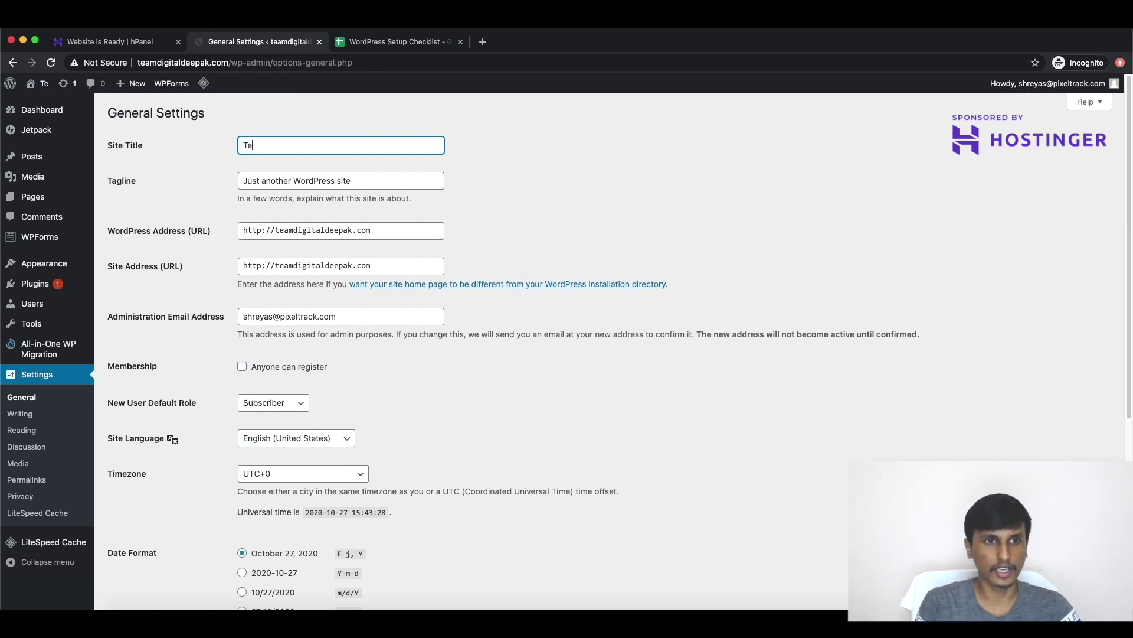
text(am Digi)
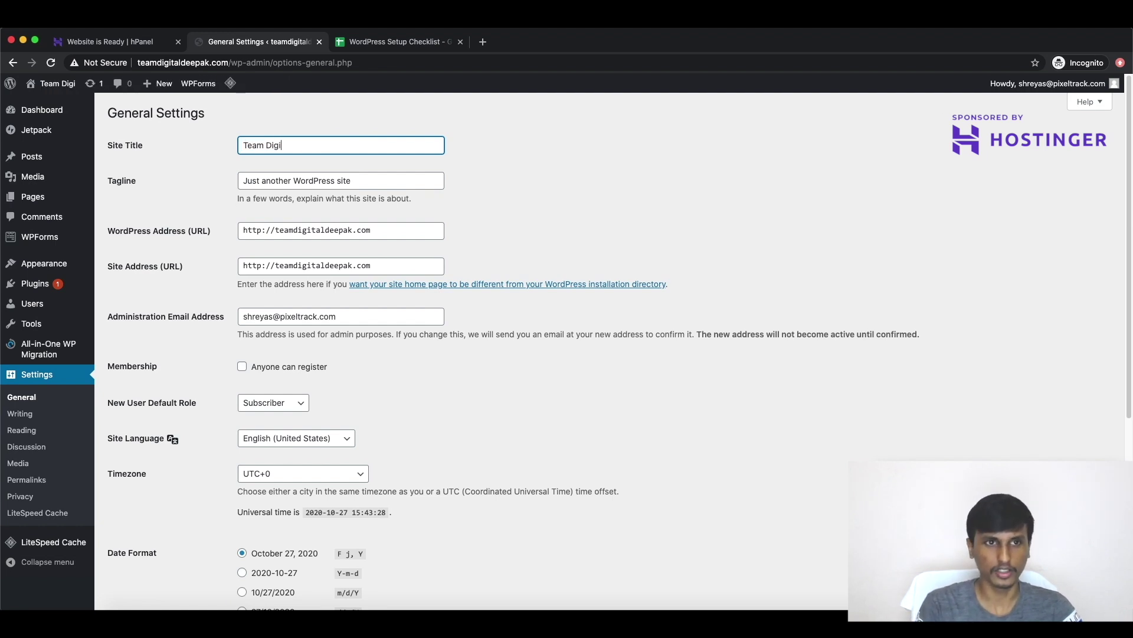
text(talDeepak)
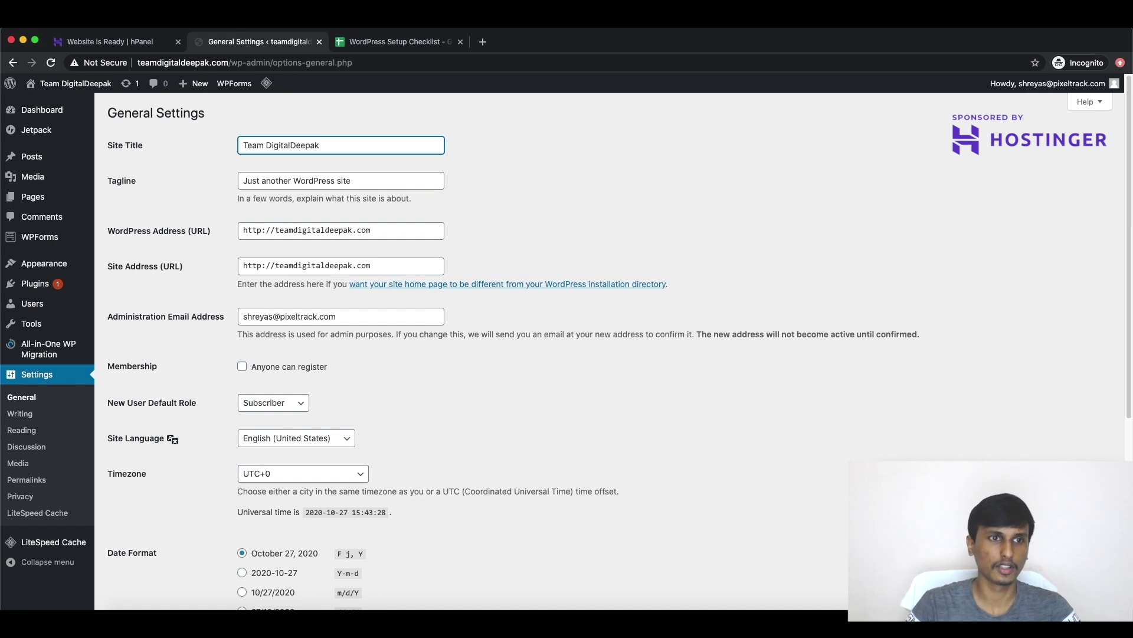
drag(247, 182, 398, 180)
key(BackSpace)
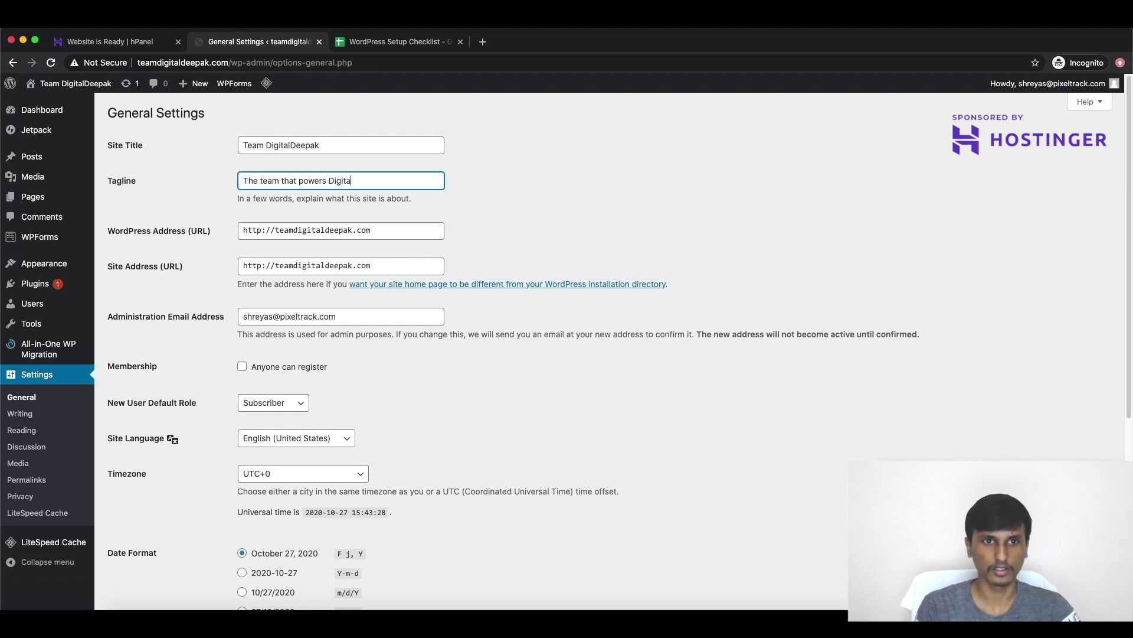
text(ak)
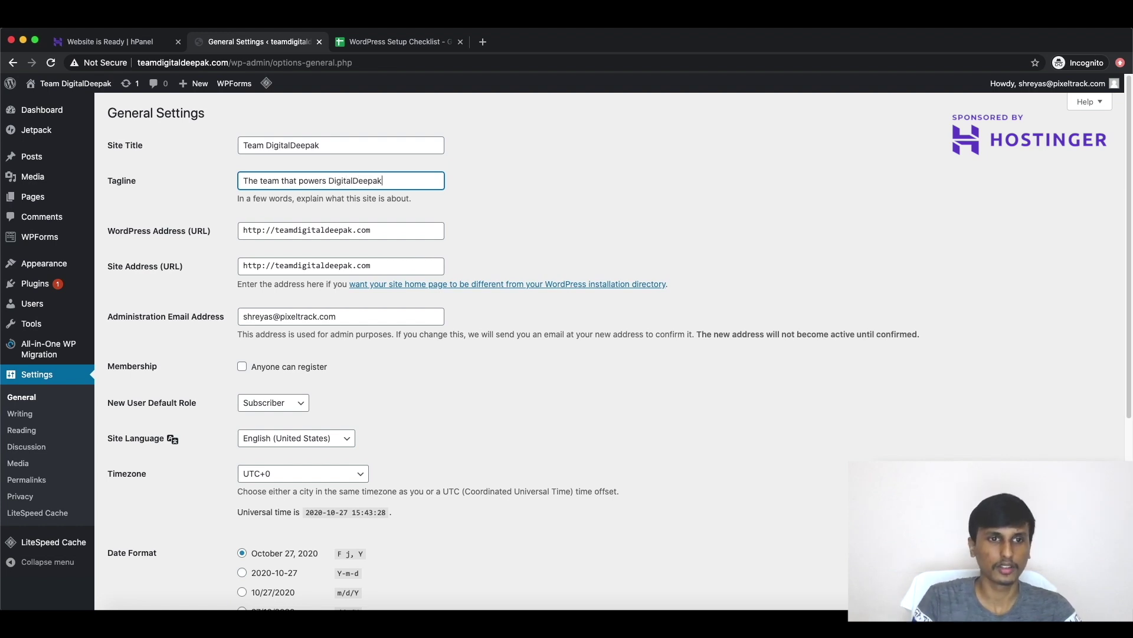
Step: Change the WordPress Address (URL) from http to https
click(259, 230)
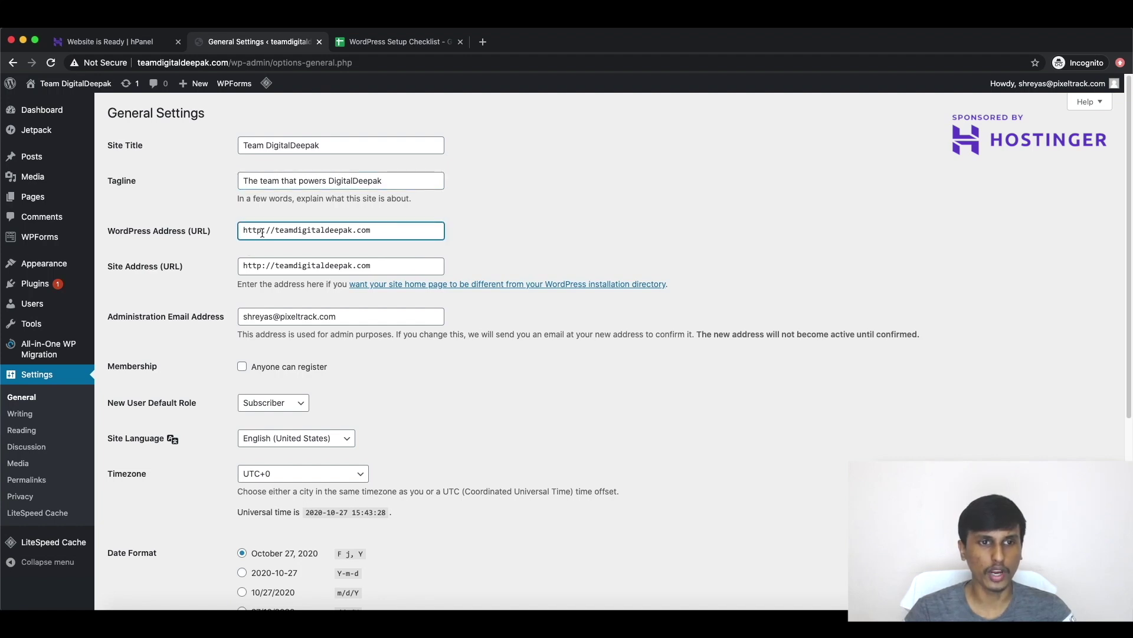
text(s)
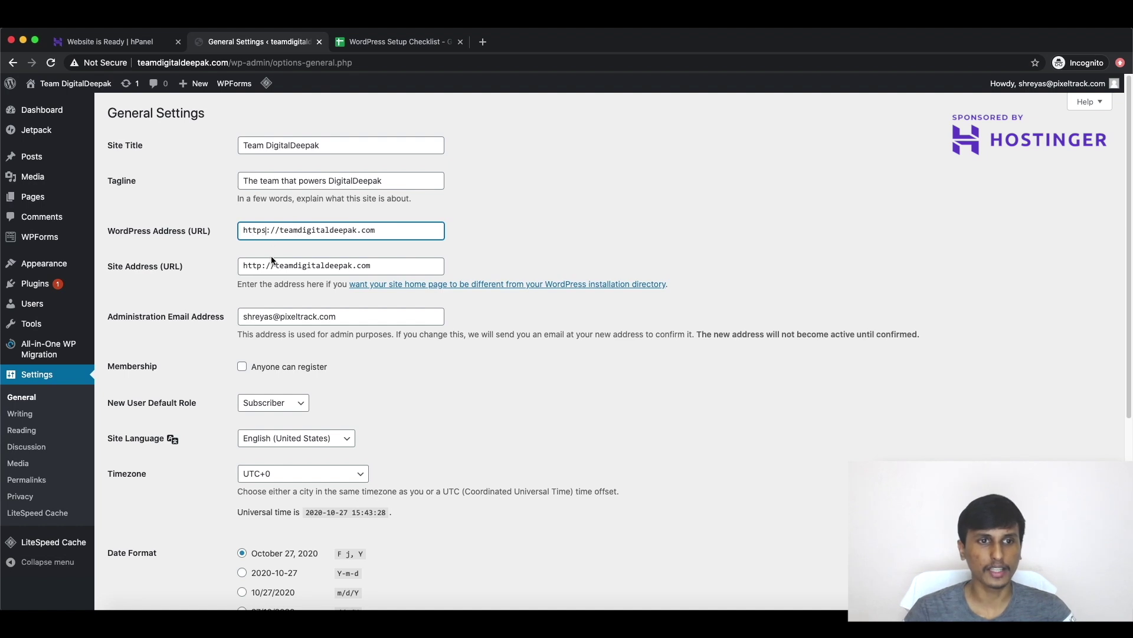
click(262, 266)
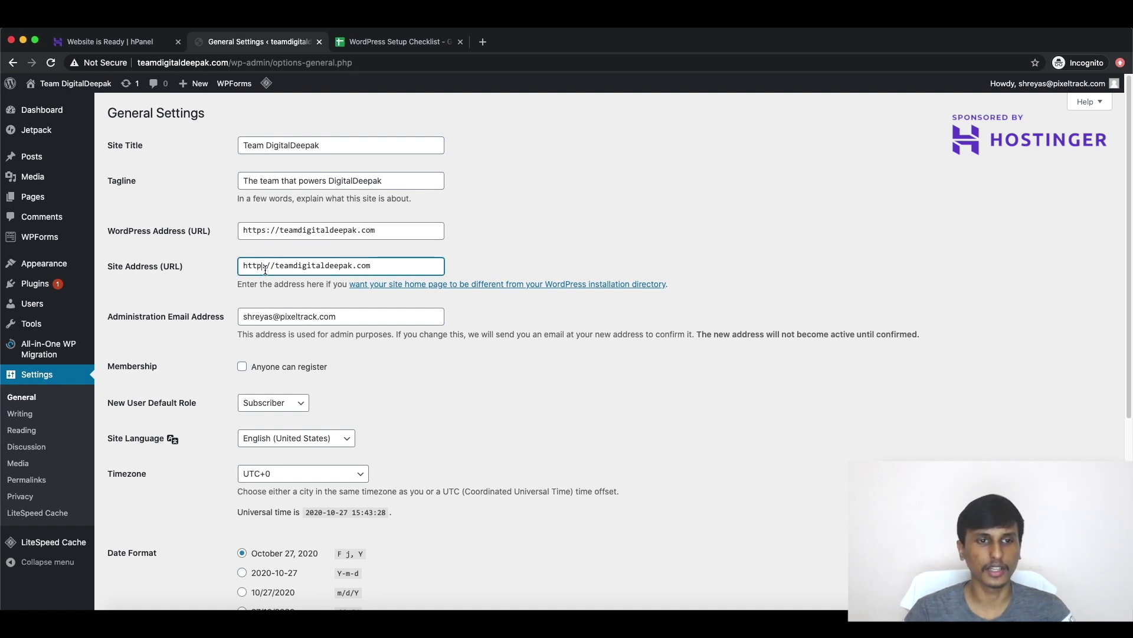
scroll(266, 269, down, 1)
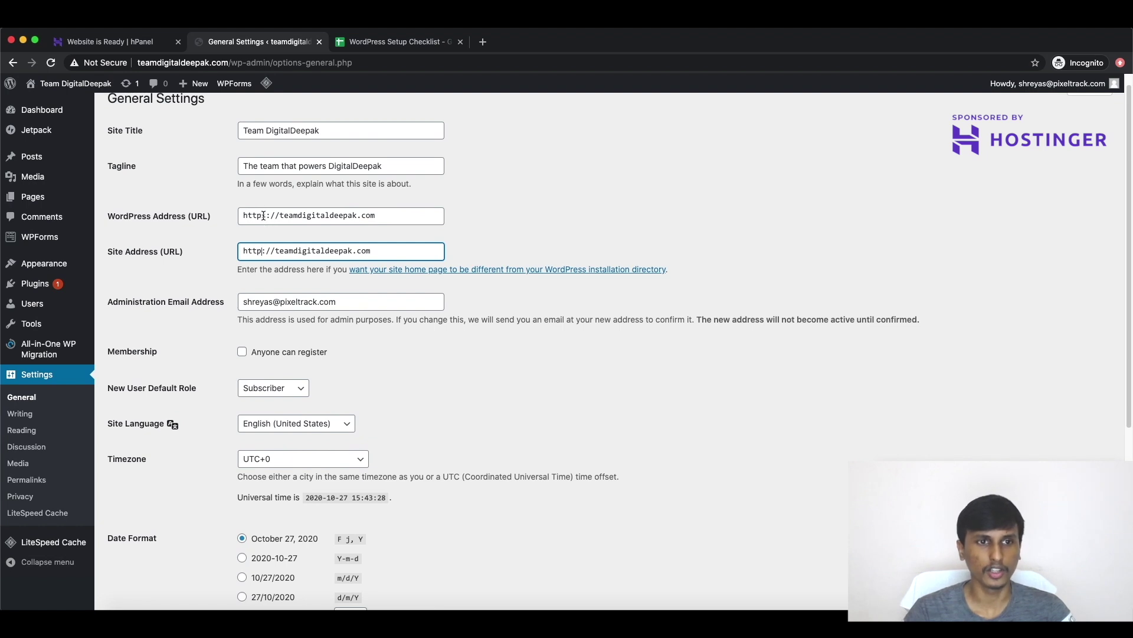
Step: Set the site timezone to UTC+5:30 and save the general settings
click(98, 67)
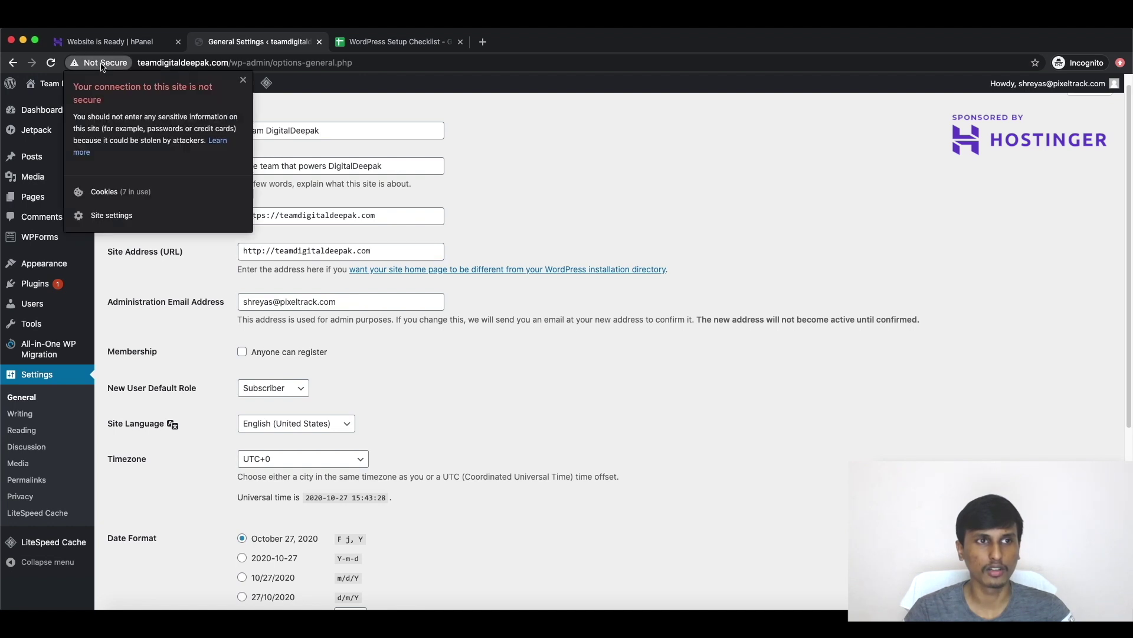
click(243, 80)
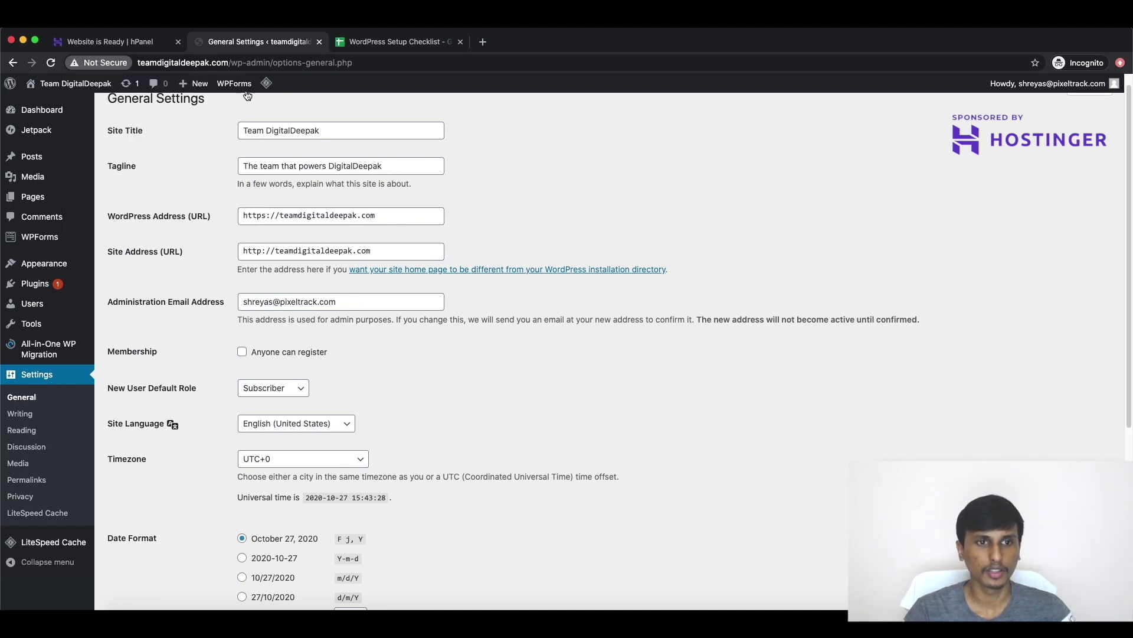
scroll(317, 260, down, 3)
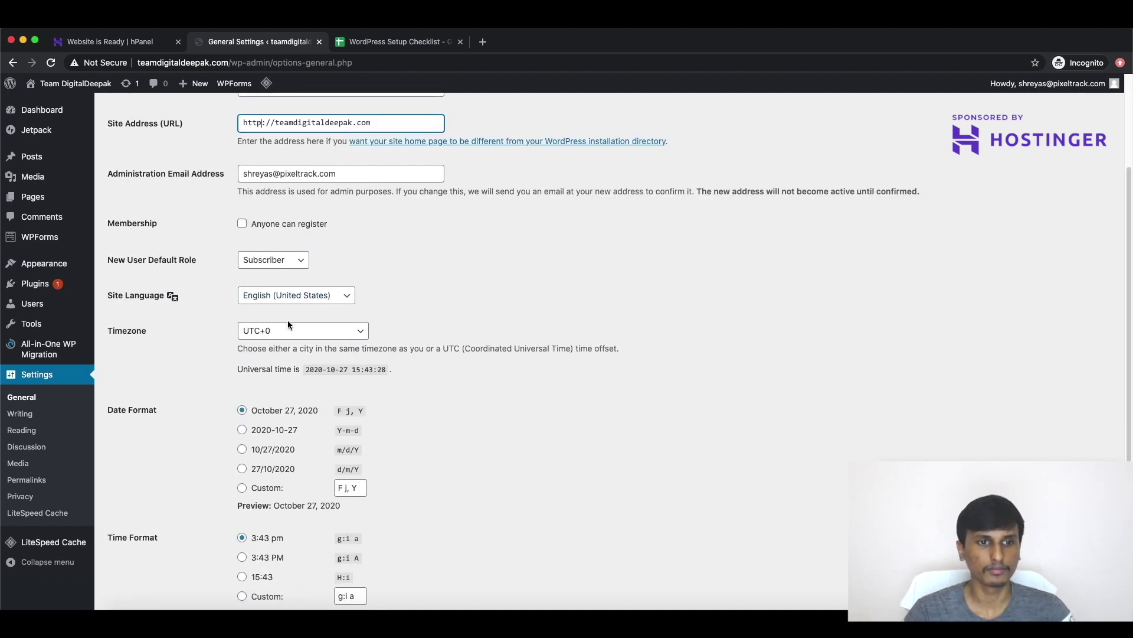
click(277, 334)
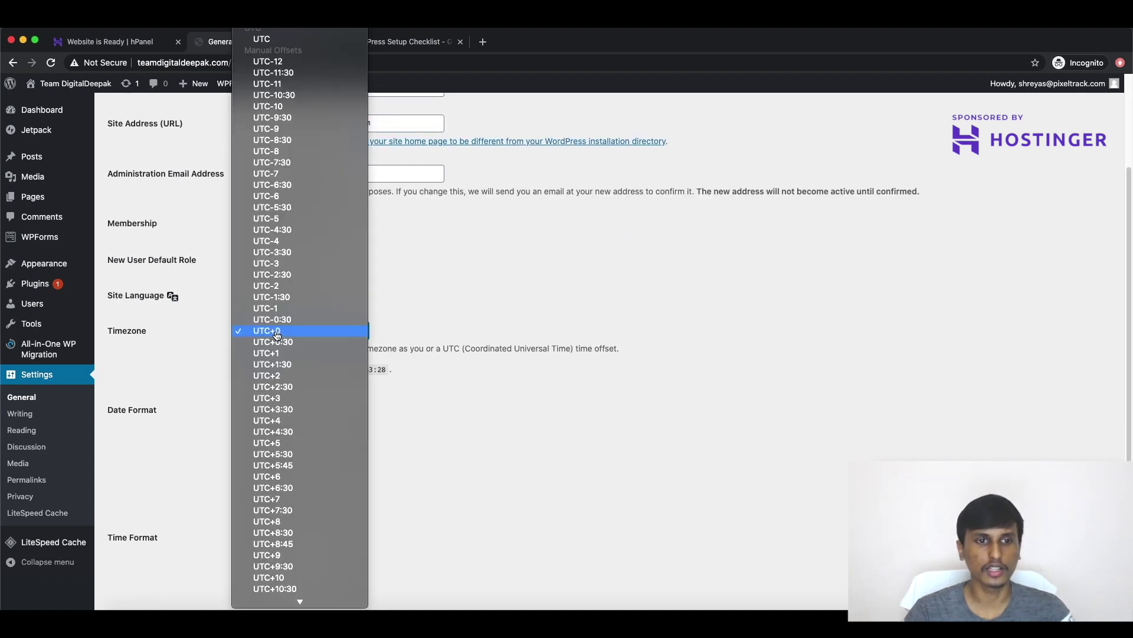
scroll(281, 337, down, 2)
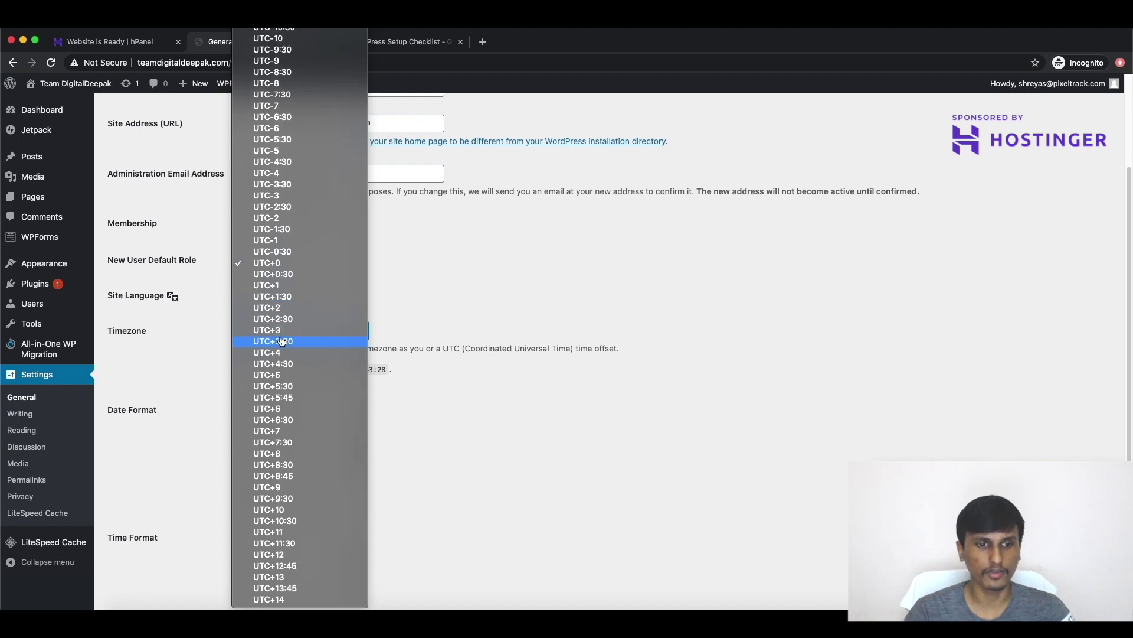
click(297, 387)
scroll(300, 403, down, 3)
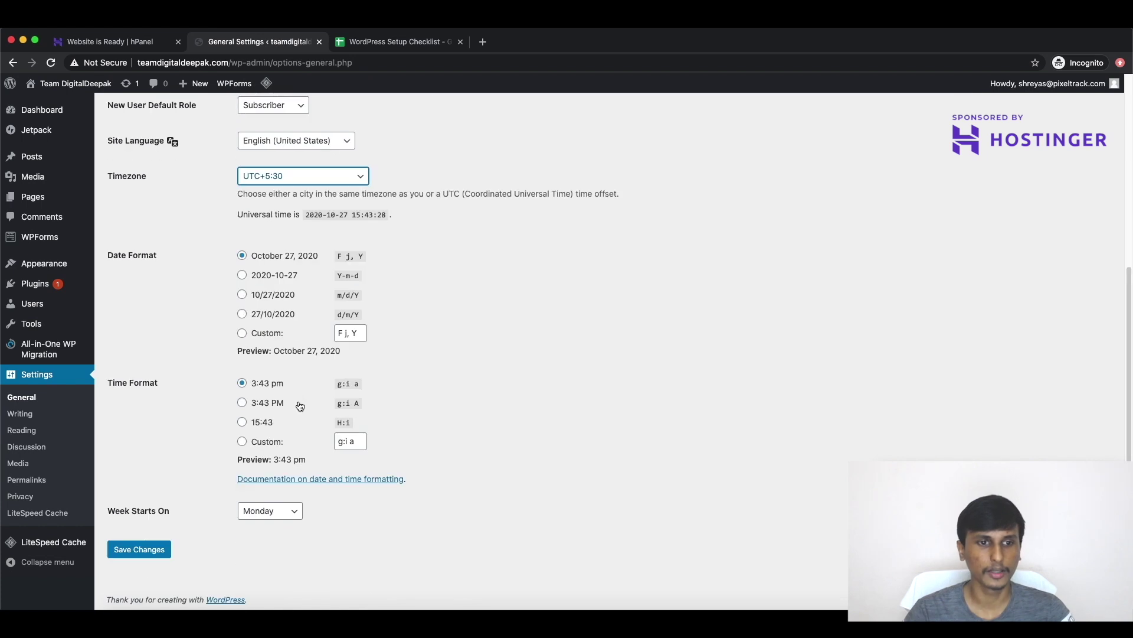
click(144, 548)
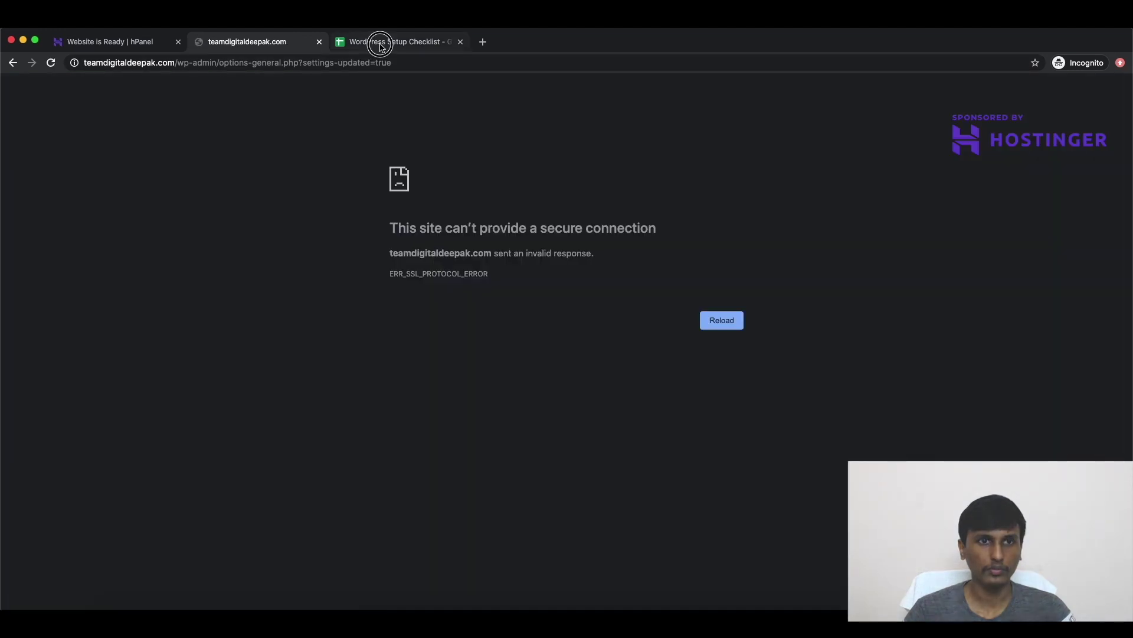
click(381, 46)
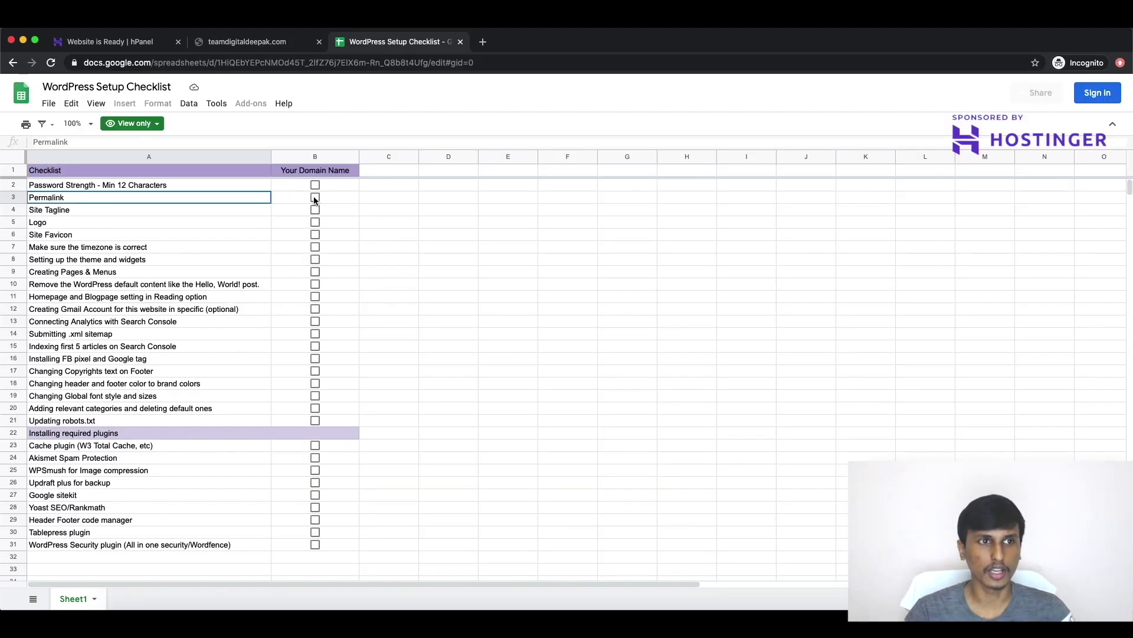
Step: Leave the checklist spreadsheet unchanged and move to the site's hPanel WordPress dashboard
click(47, 107)
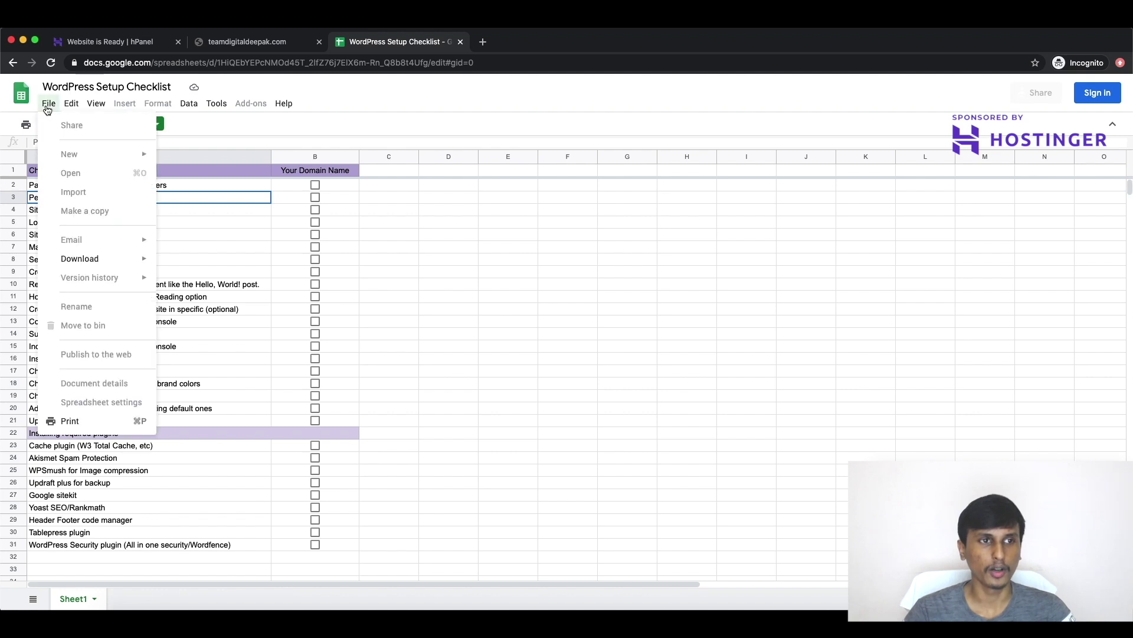
click(257, 263)
click(50, 105)
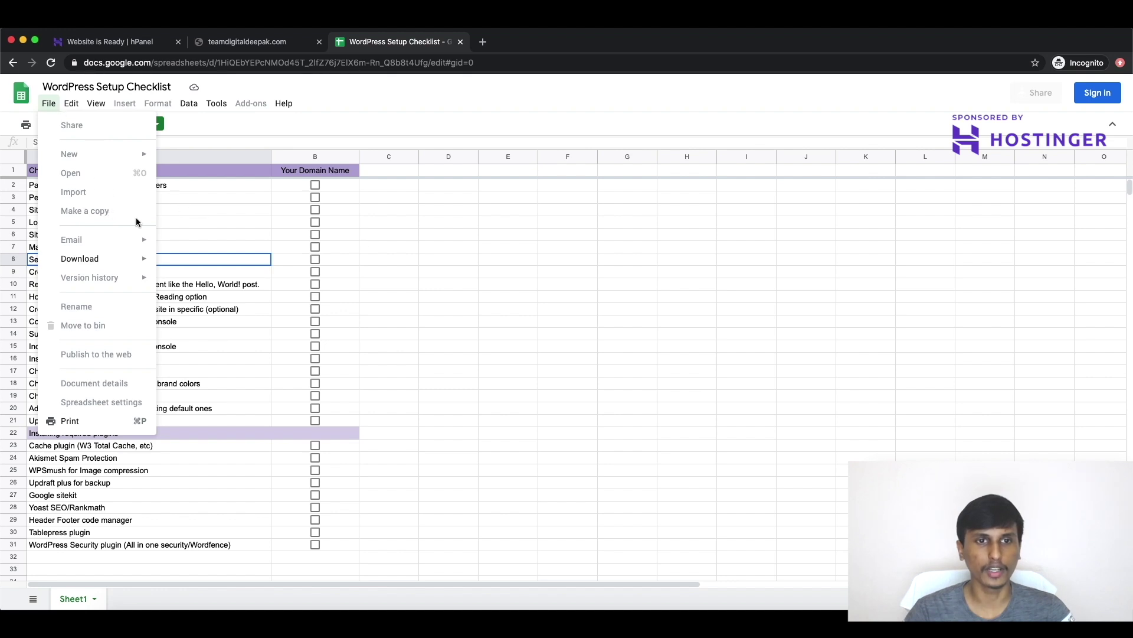
click(446, 234)
click(264, 45)
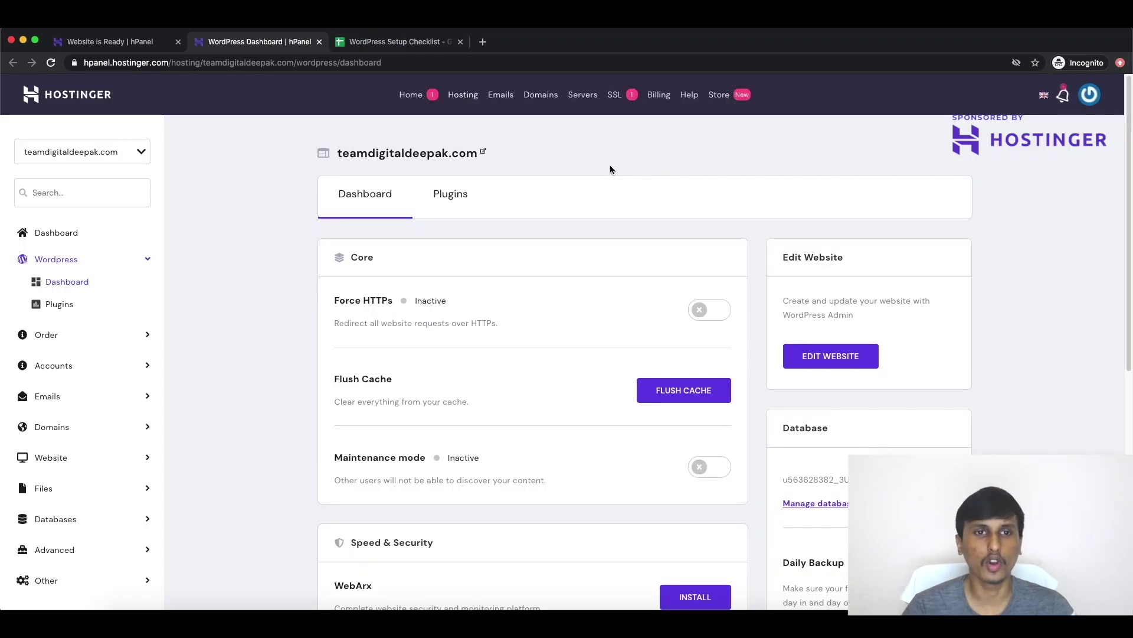
Step: Load teamdigitaldeepak.com/wp-admin in a new tab, which returns ERR_SSL_PROTOCOL_ERROR
click(273, 51)
right_click(273, 51)
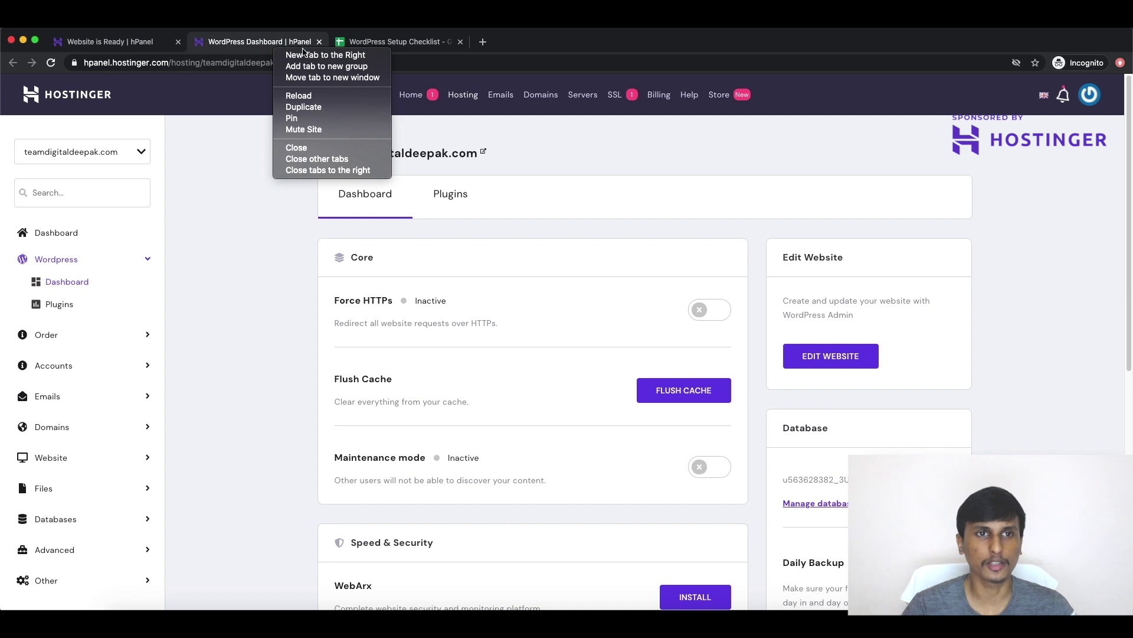
click(307, 79)
text(teamd)
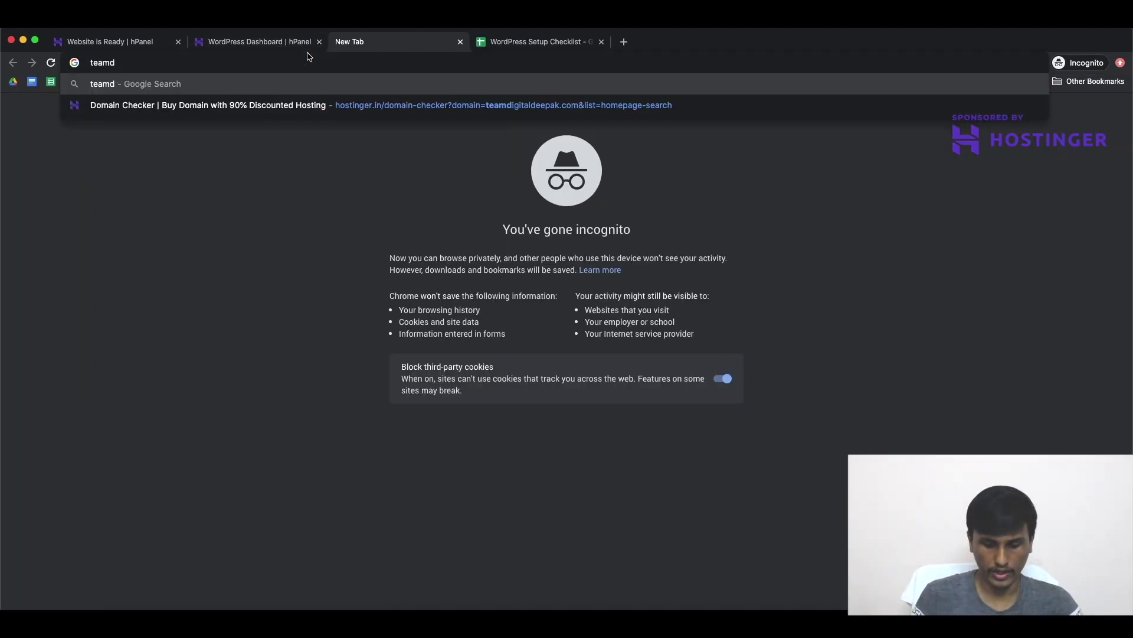
text(igitaldeepak.com)
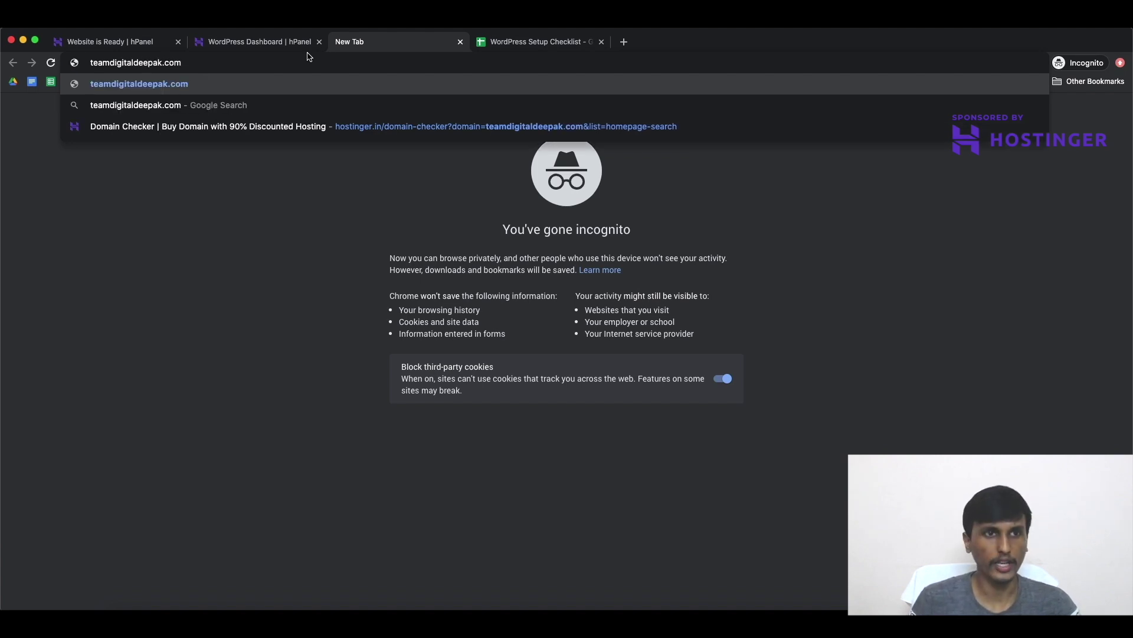
text(/wp-admin)
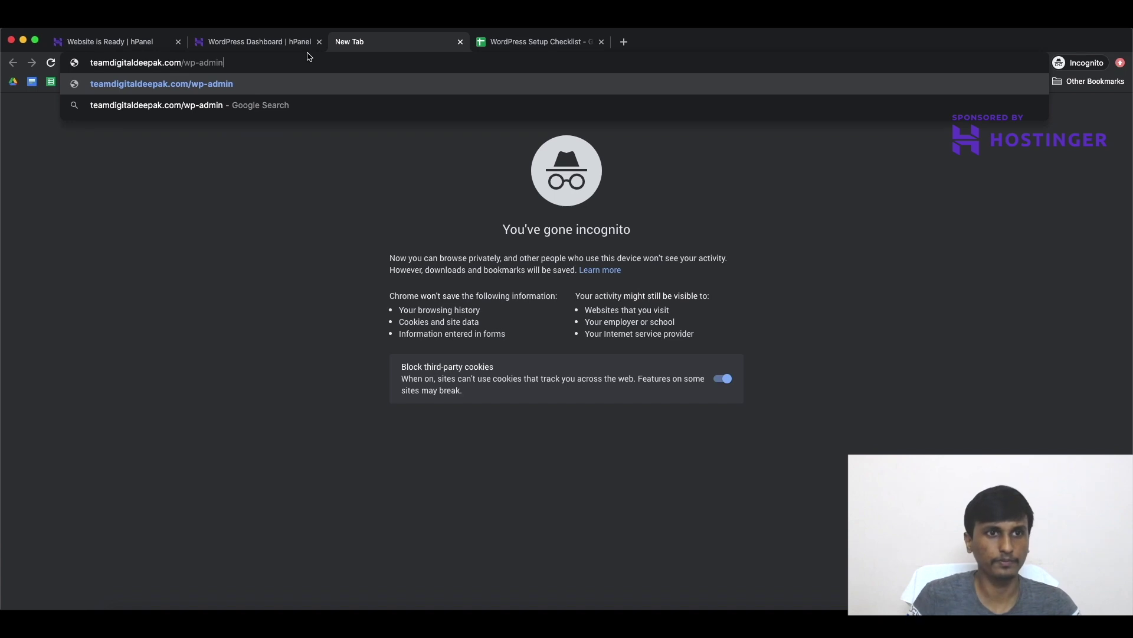
key(Return)
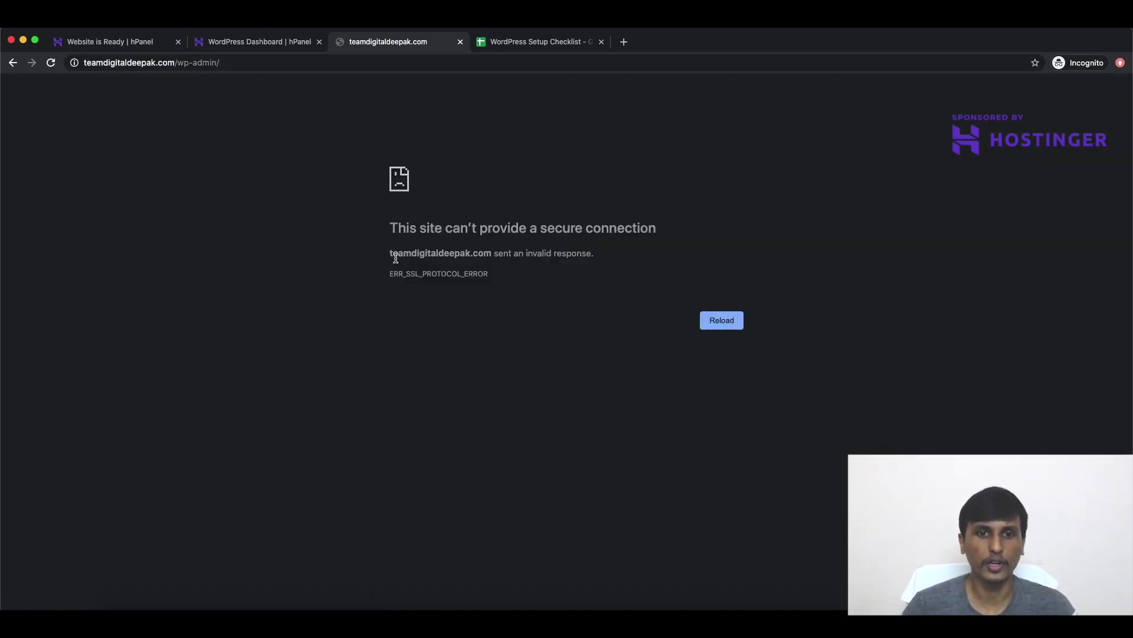
click(278, 42)
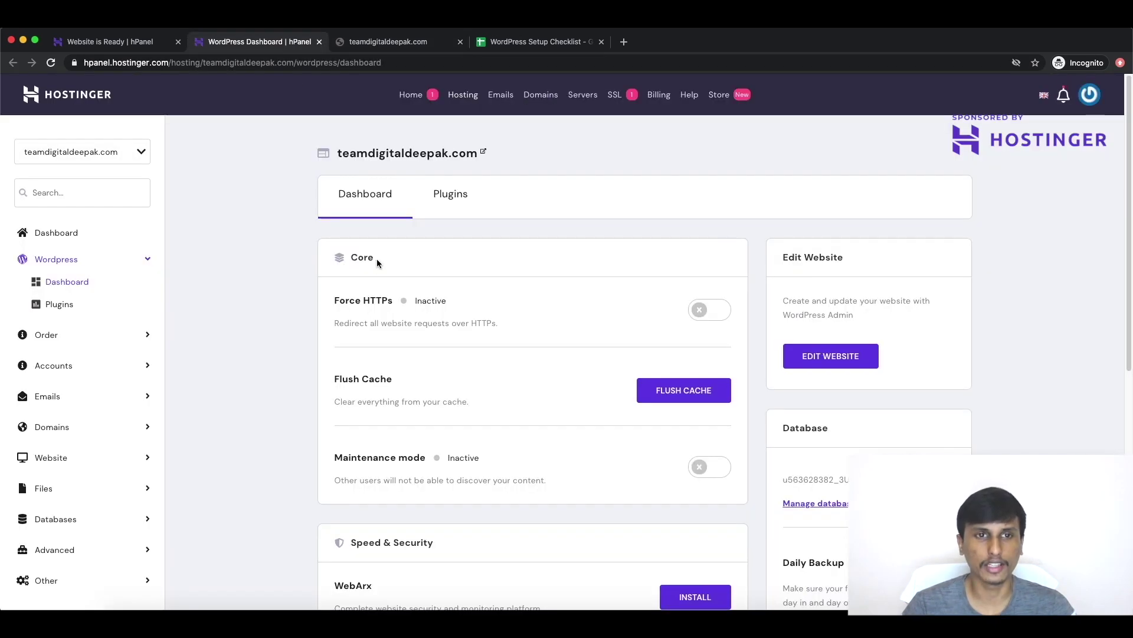
Step: Install an SSL certificate for teamdigitaldeepak.com via SSL Setup in Speed & Security
click(134, 48)
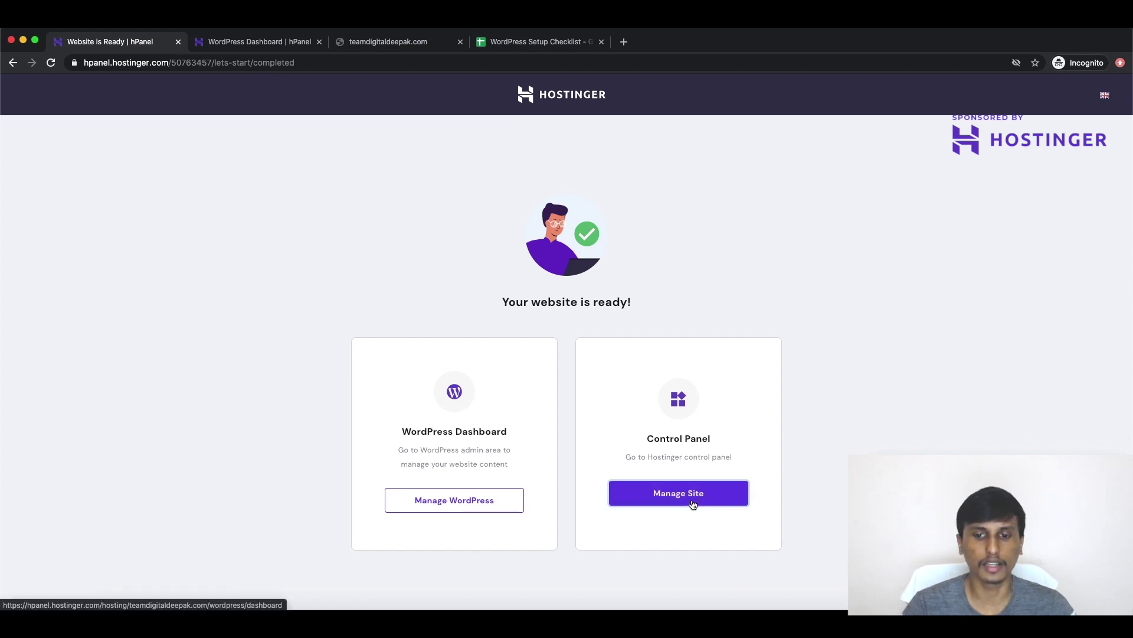
click(272, 42)
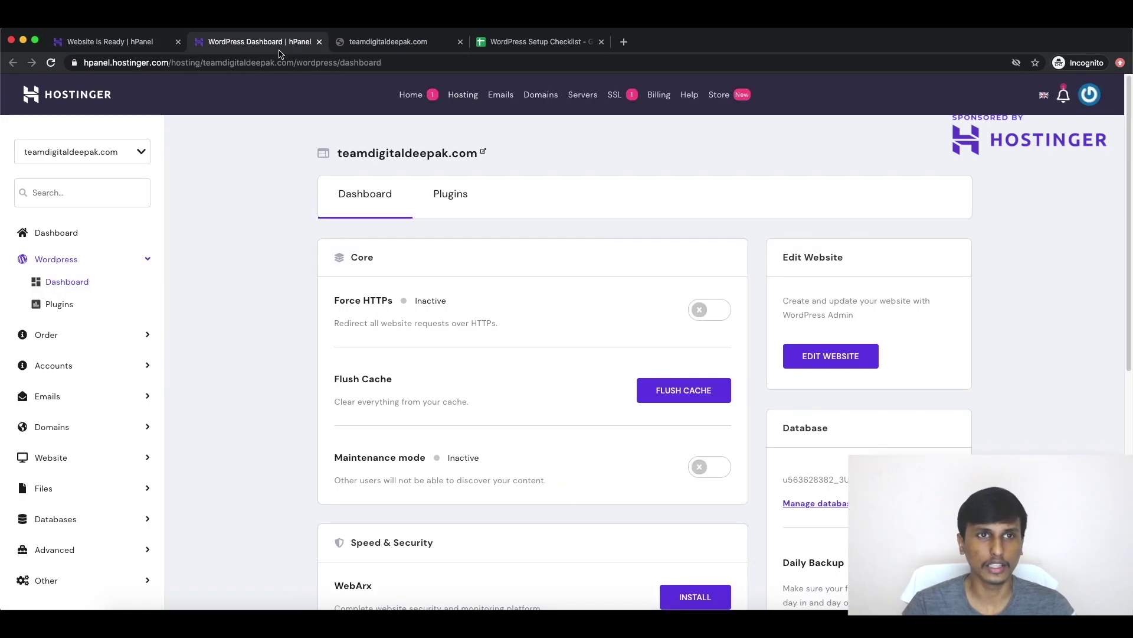
scroll(431, 250, down, 6)
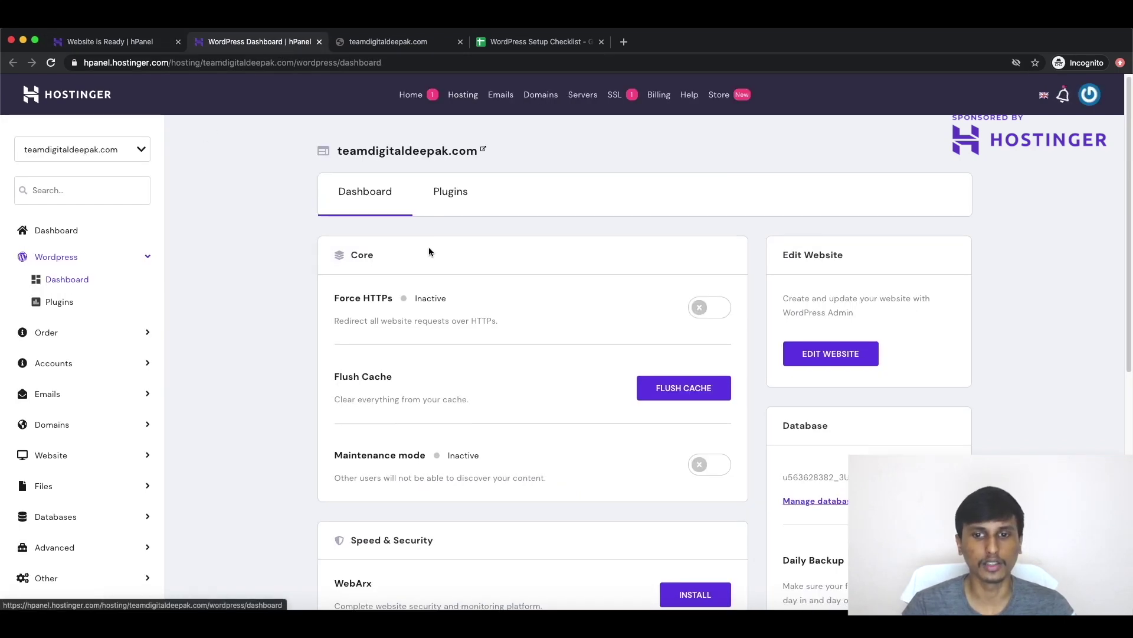
click(694, 378)
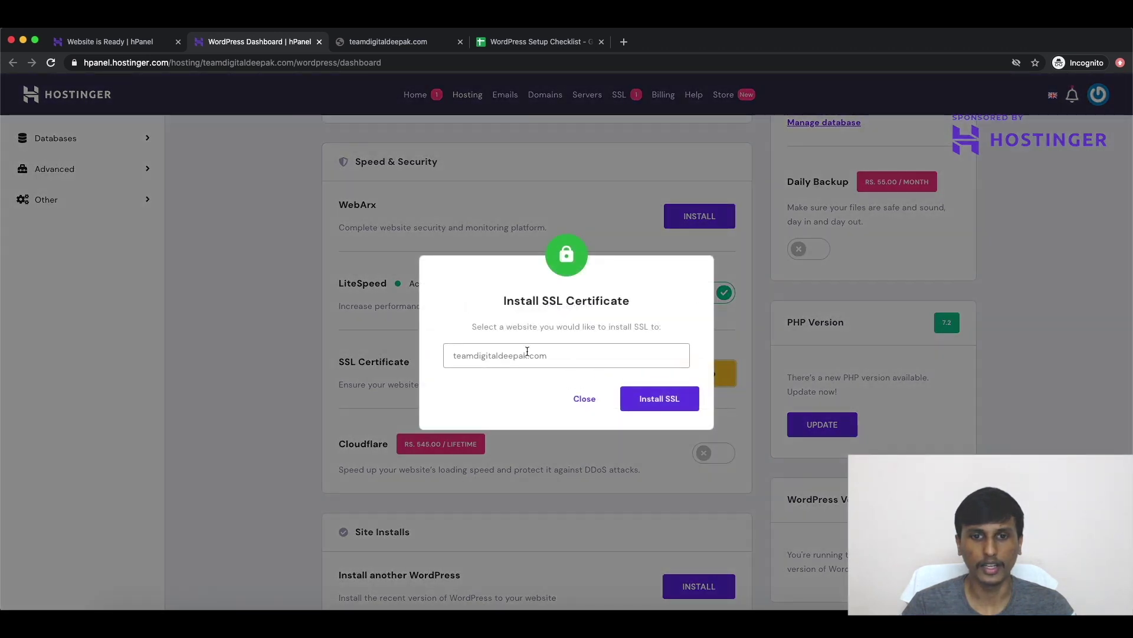
drag(512, 300, 619, 299)
click(548, 355)
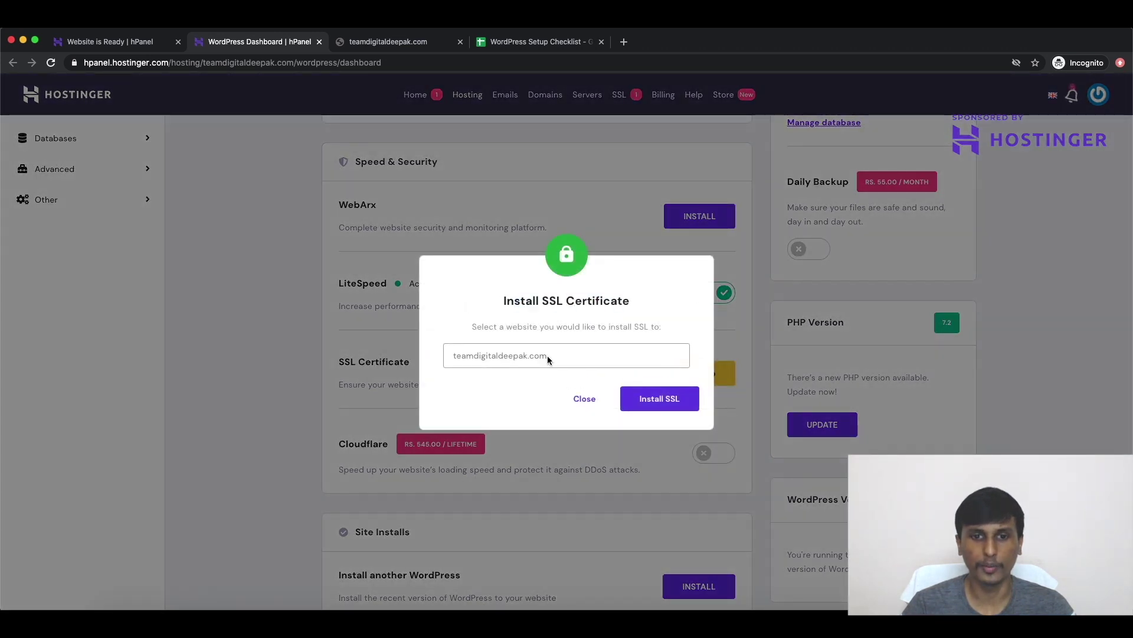
click(655, 407)
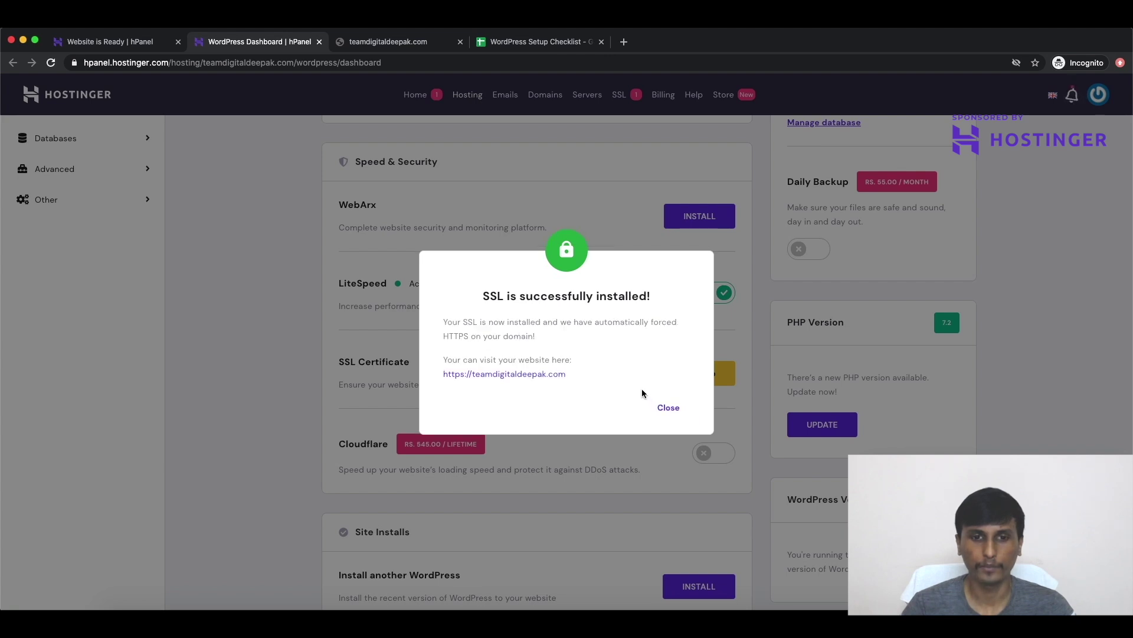
click(670, 412)
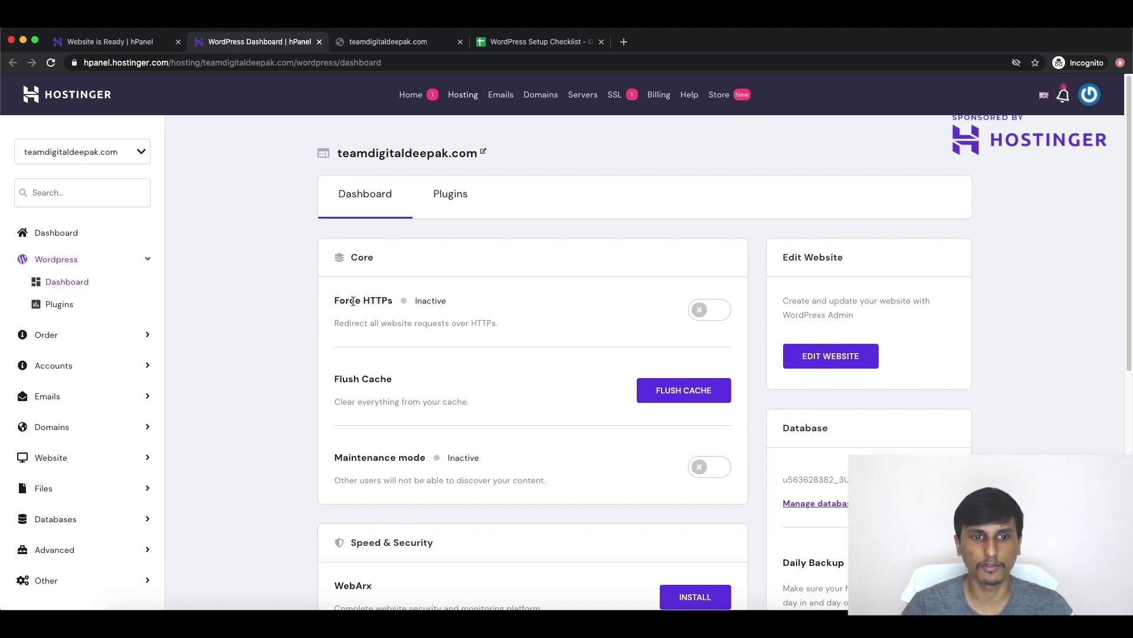
Step: Switch on Force HTTPS and flush the WordPress site's cache
click(716, 306)
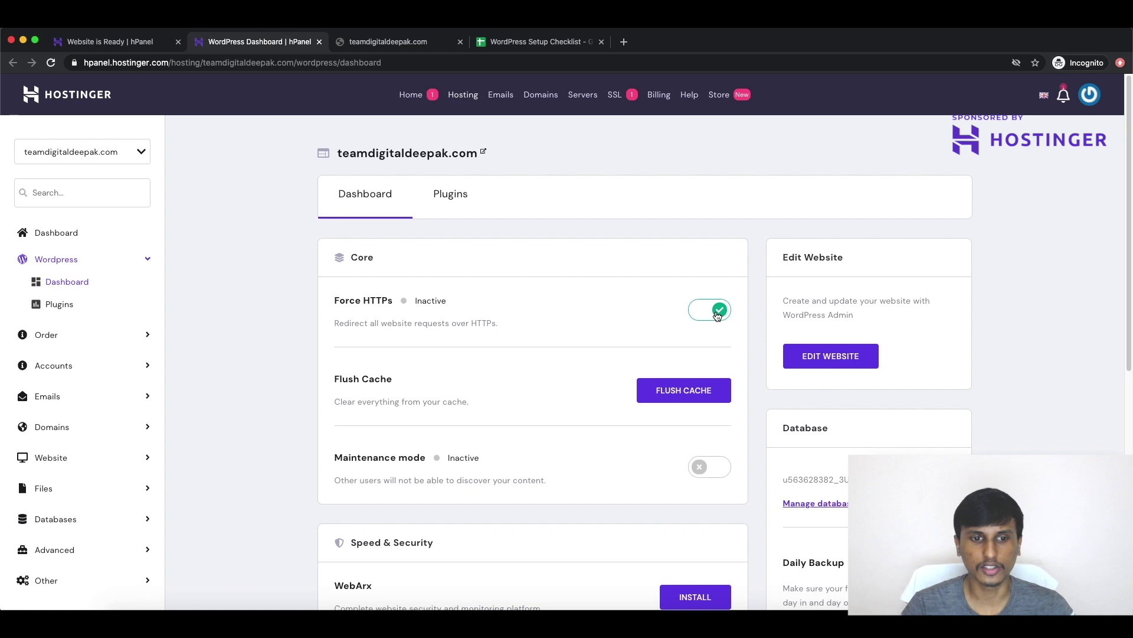
click(718, 315)
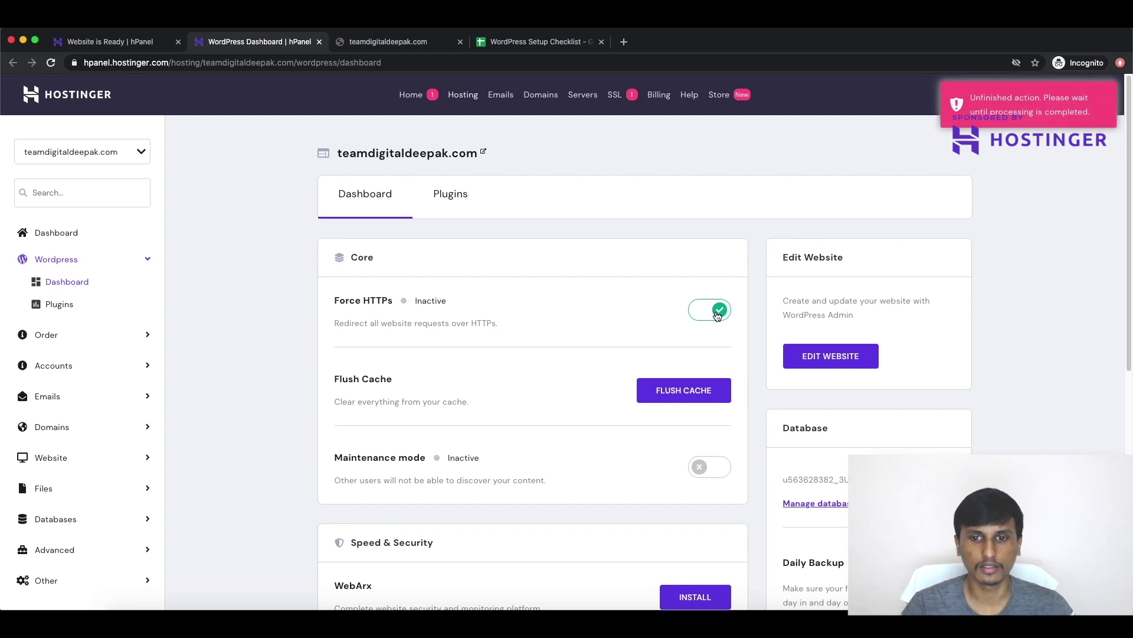
click(691, 391)
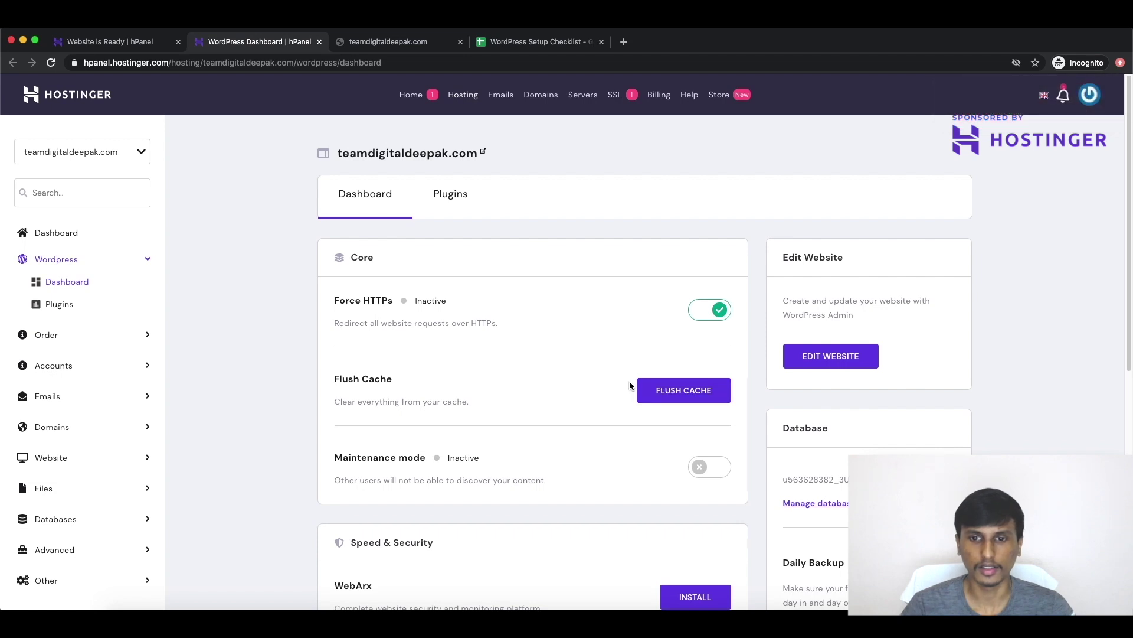
scroll(680, 394, down, 1)
click(678, 370)
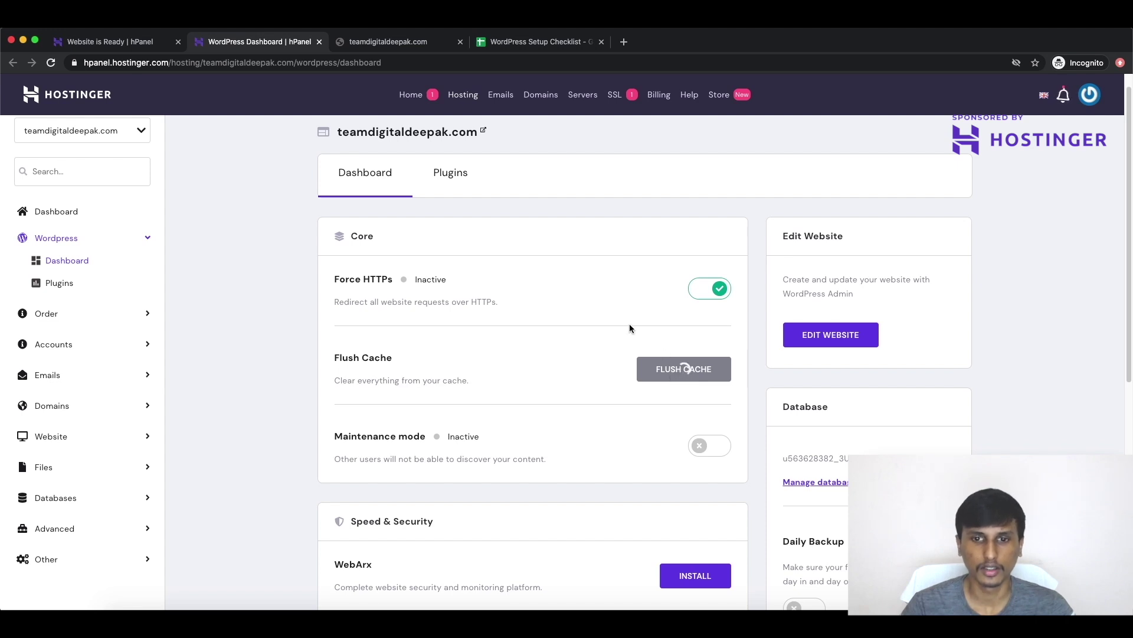
click(355, 49)
Step: Retry the site at its root address teamdigitaldeepak.com, which still shows the SSL error
click(52, 63)
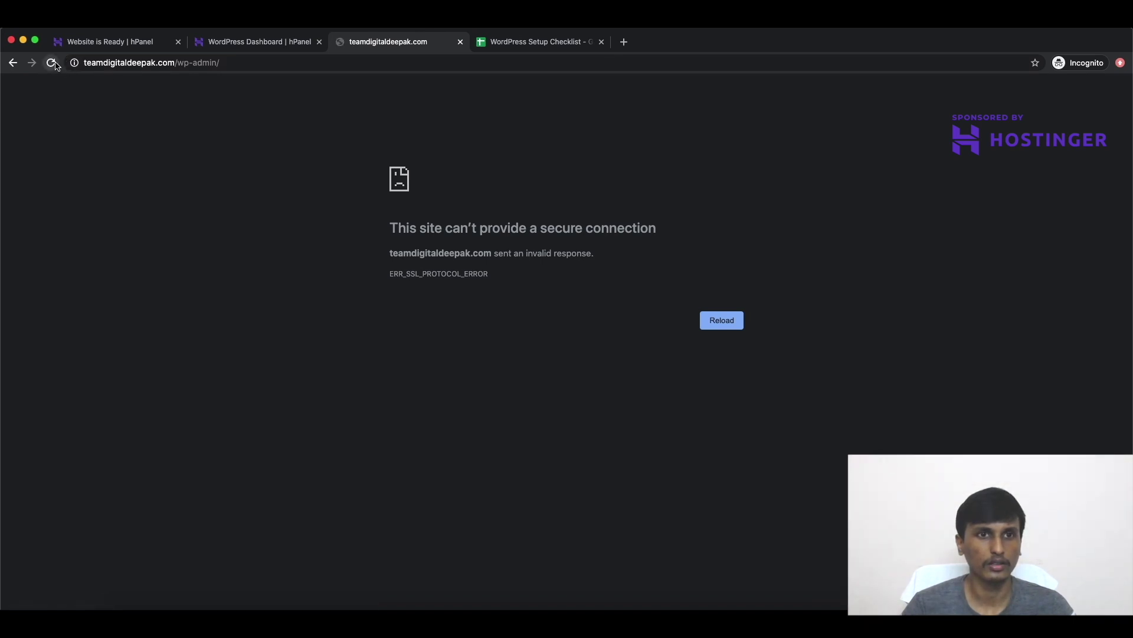
drag(178, 62, 292, 56)
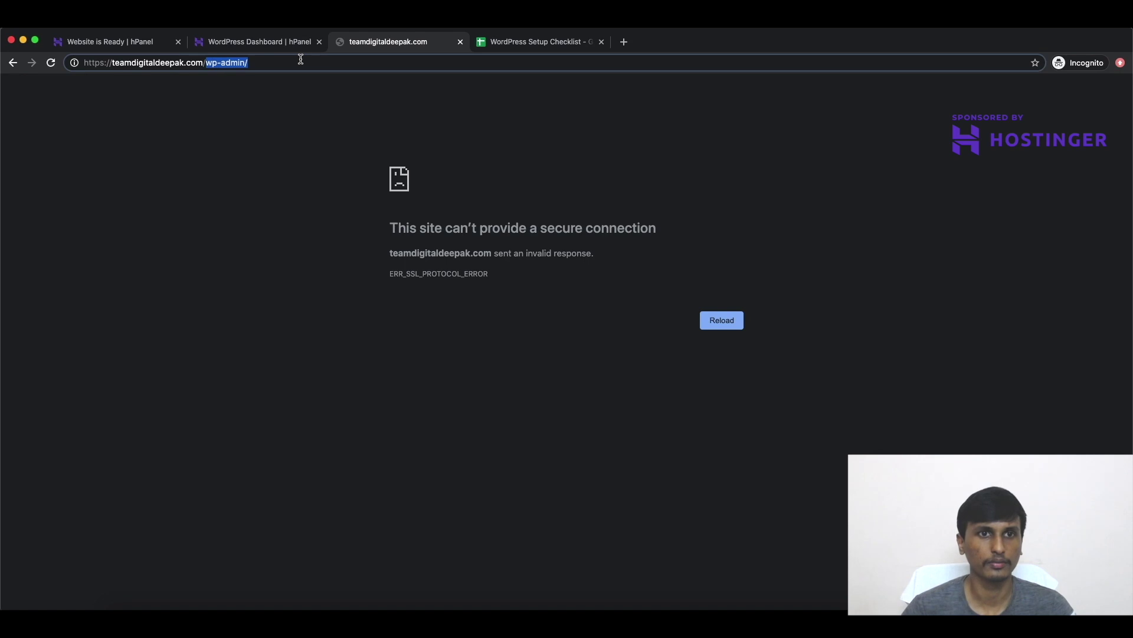
key(BackSpace)
key(Return)
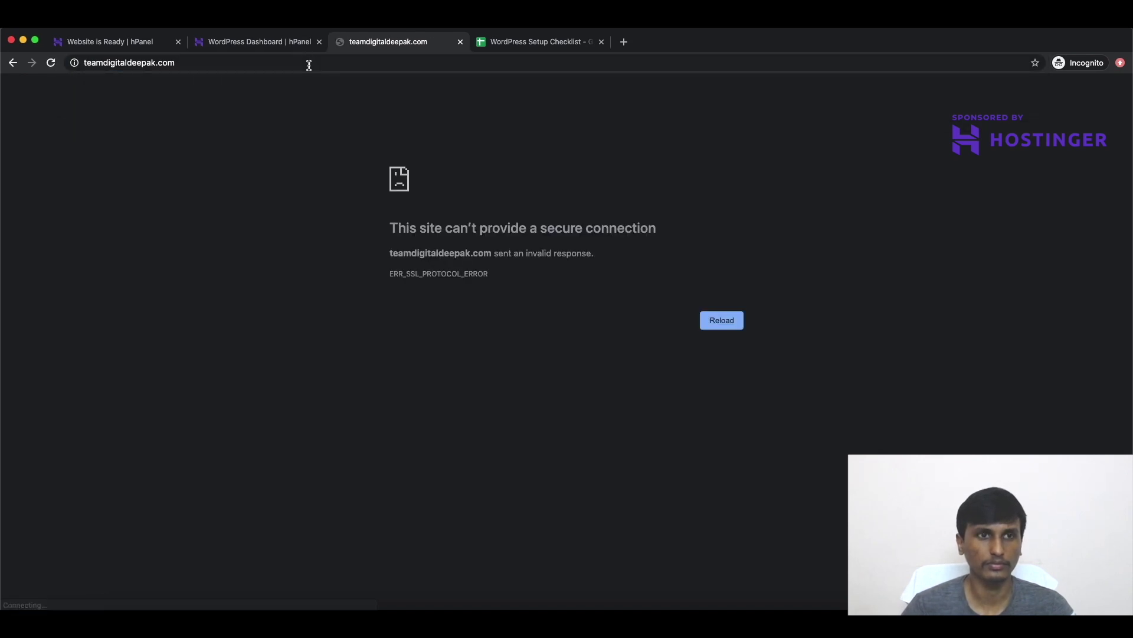
click(268, 45)
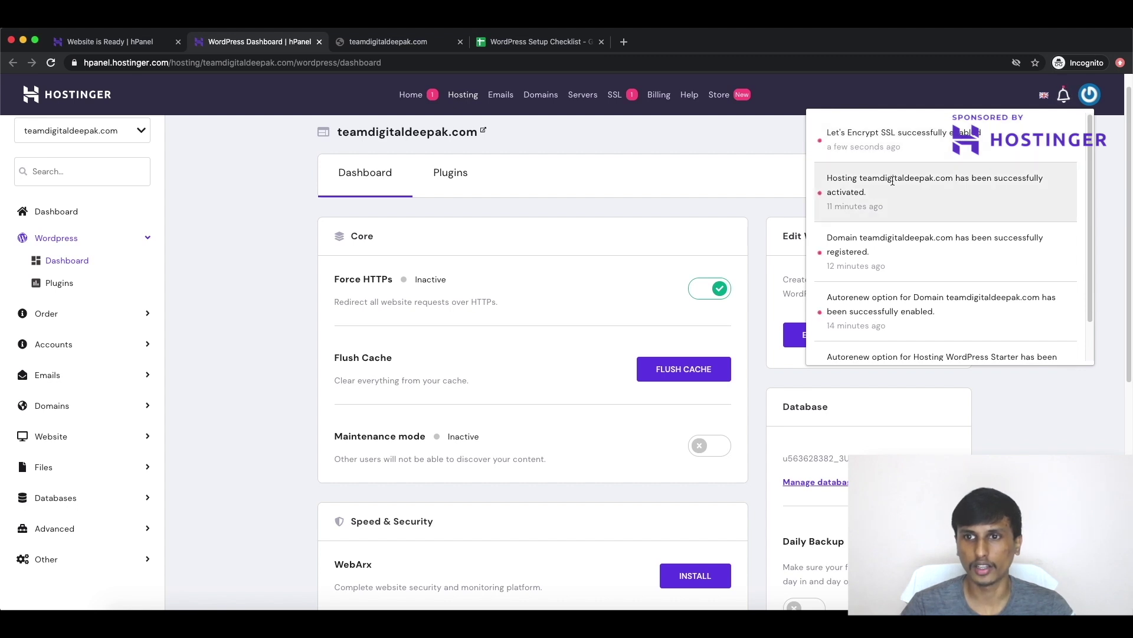
Step: Confirm hPanel lists the SSL certificate as enabled, then return to the teamdigitaldeepak.com tab
scroll(948, 213, down, 7)
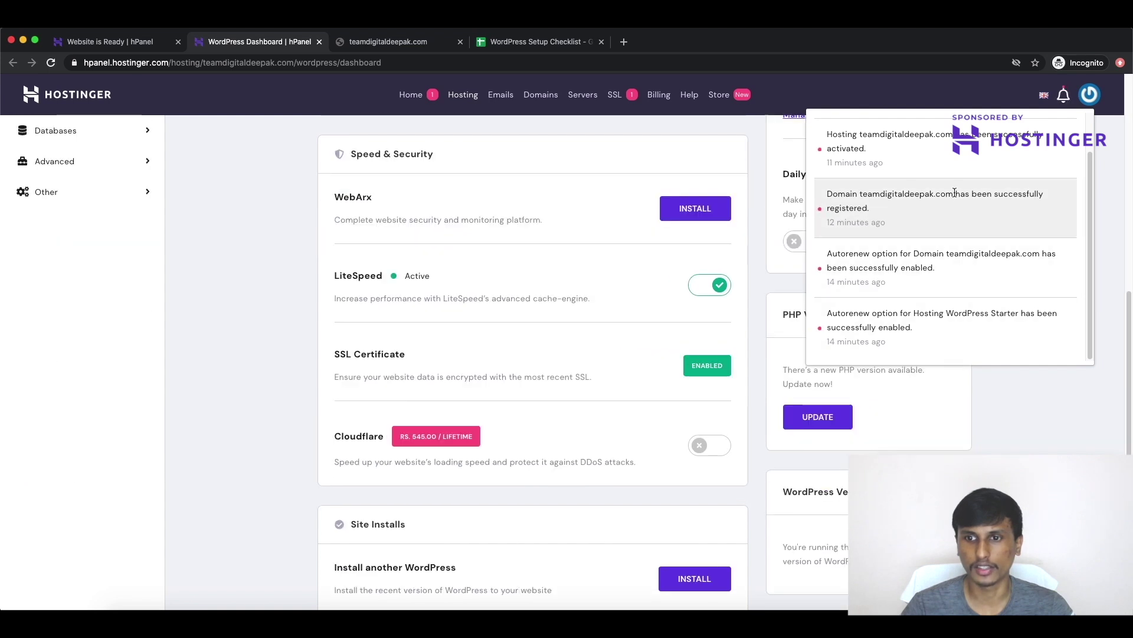
click(690, 139)
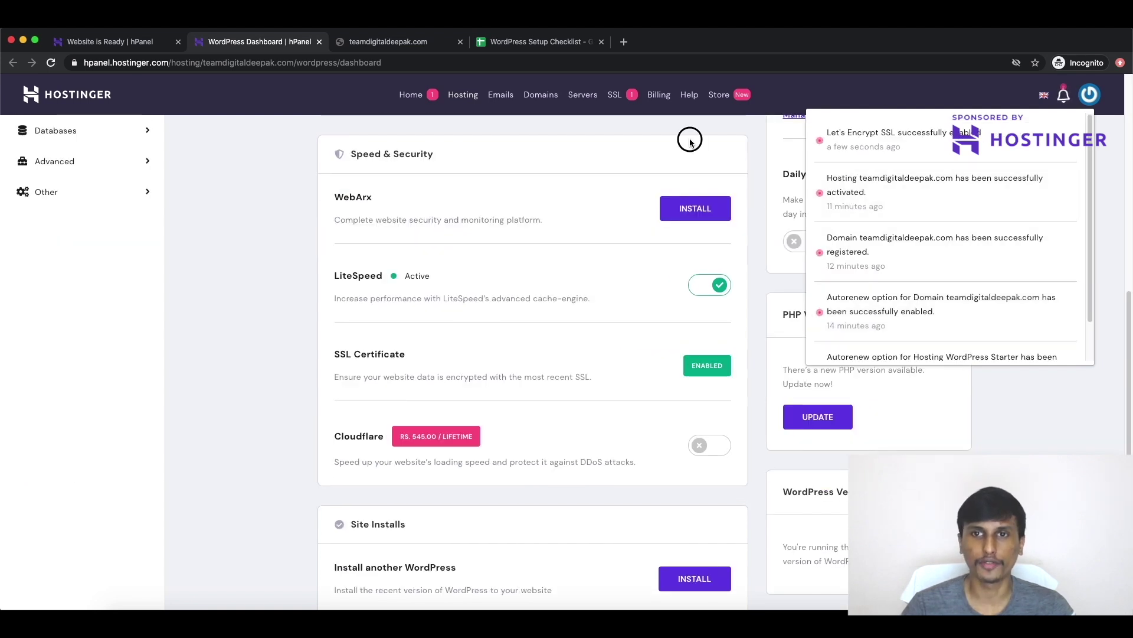
click(402, 52)
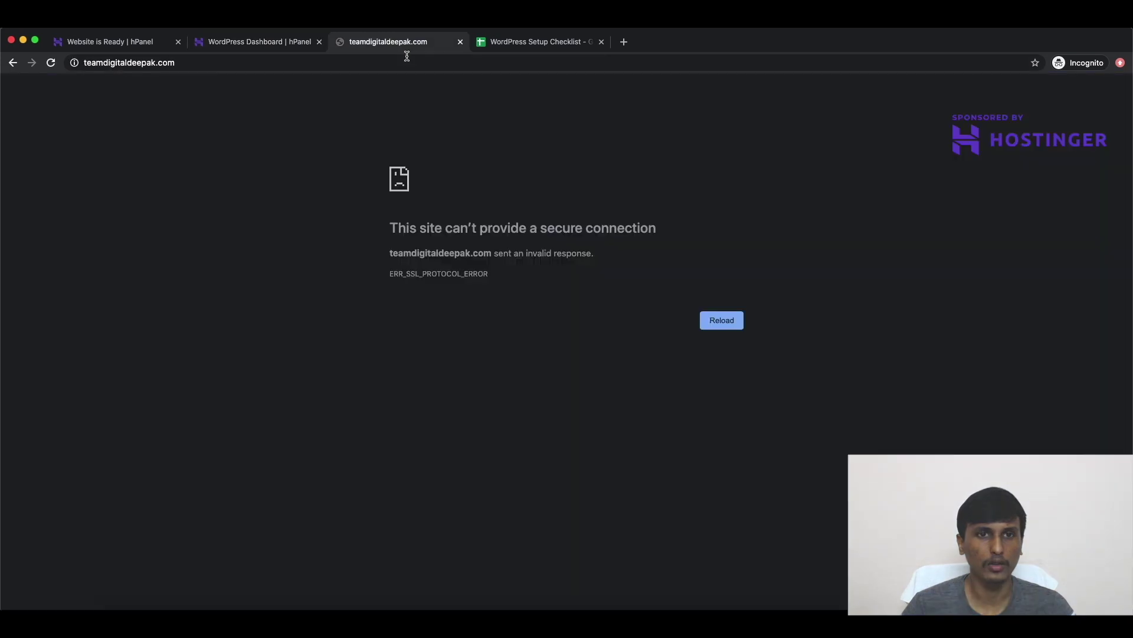
Step: Reload the site and confirm it now loads over a secure HTTPS connection
click(51, 63)
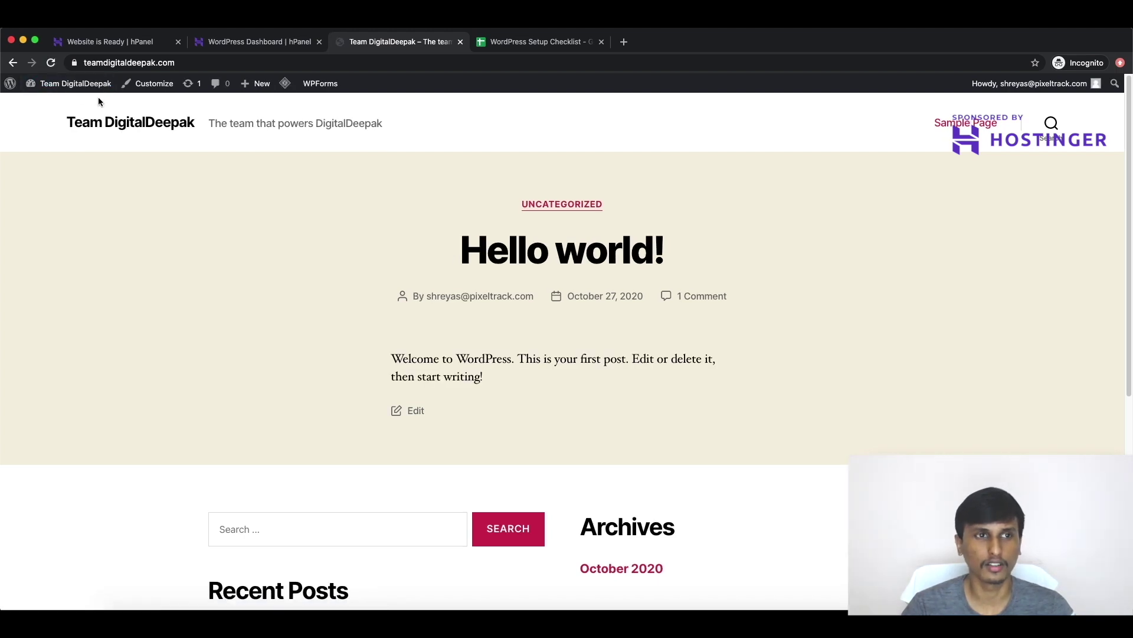
click(66, 58)
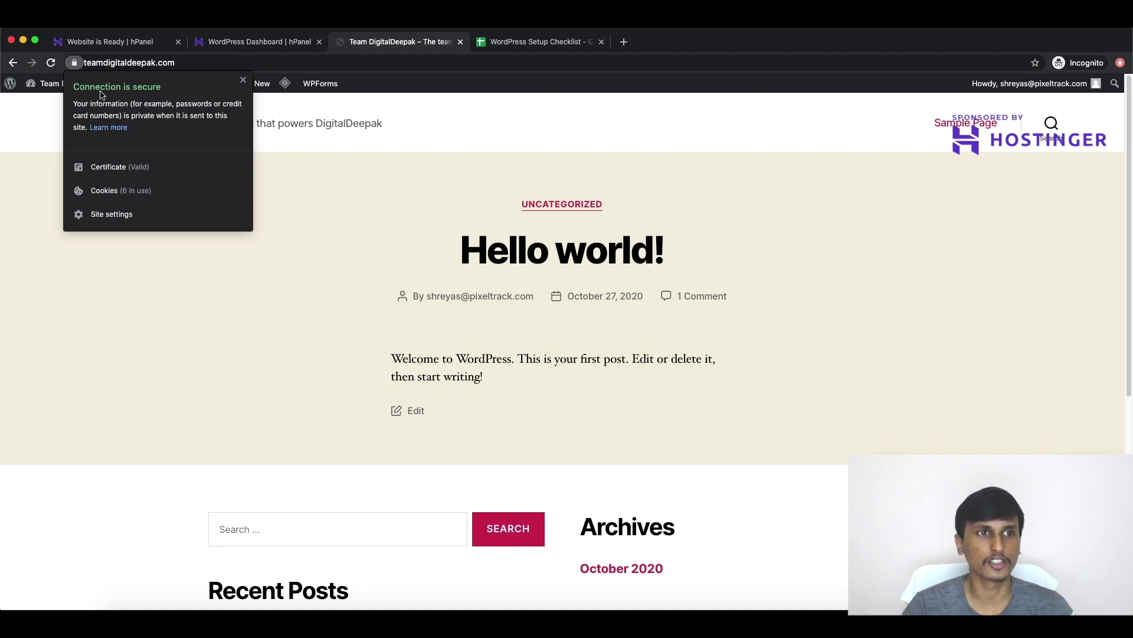
click(322, 129)
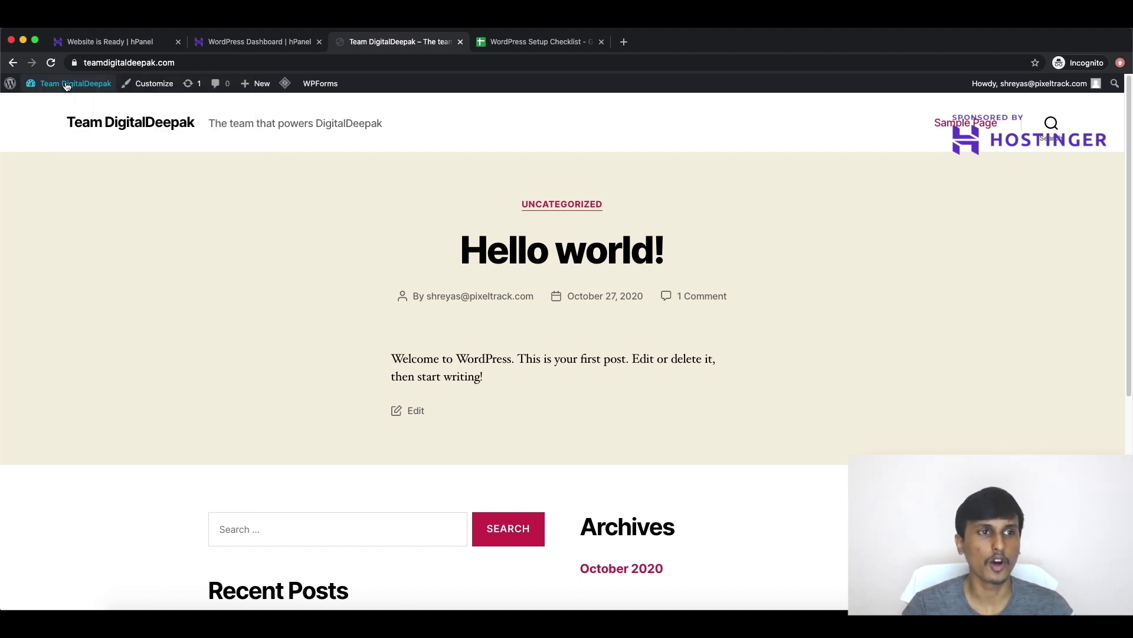
Step: Log in to the WordPress admin dashboard with the account password
mouse_move(68, 84)
click(99, 107)
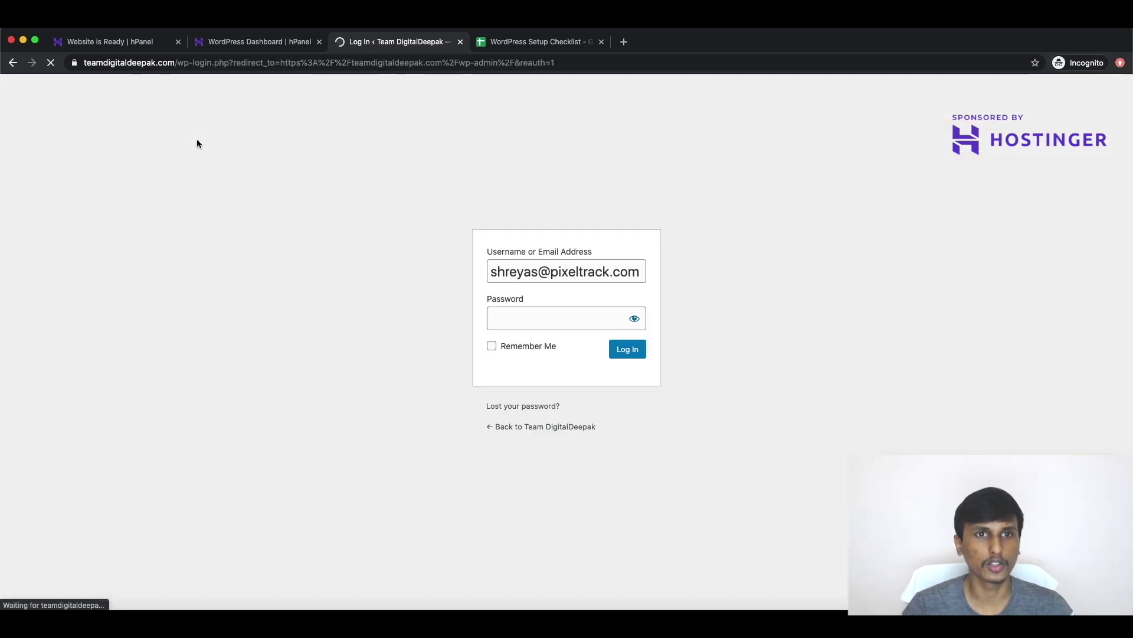
text(•••••••••••••••)
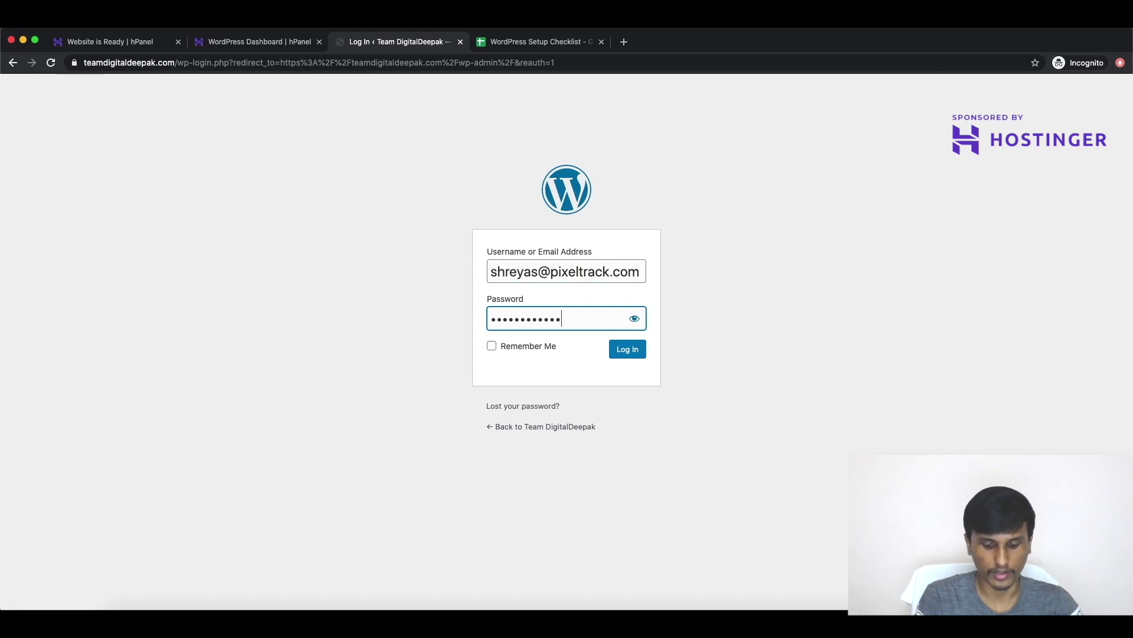
click(627, 349)
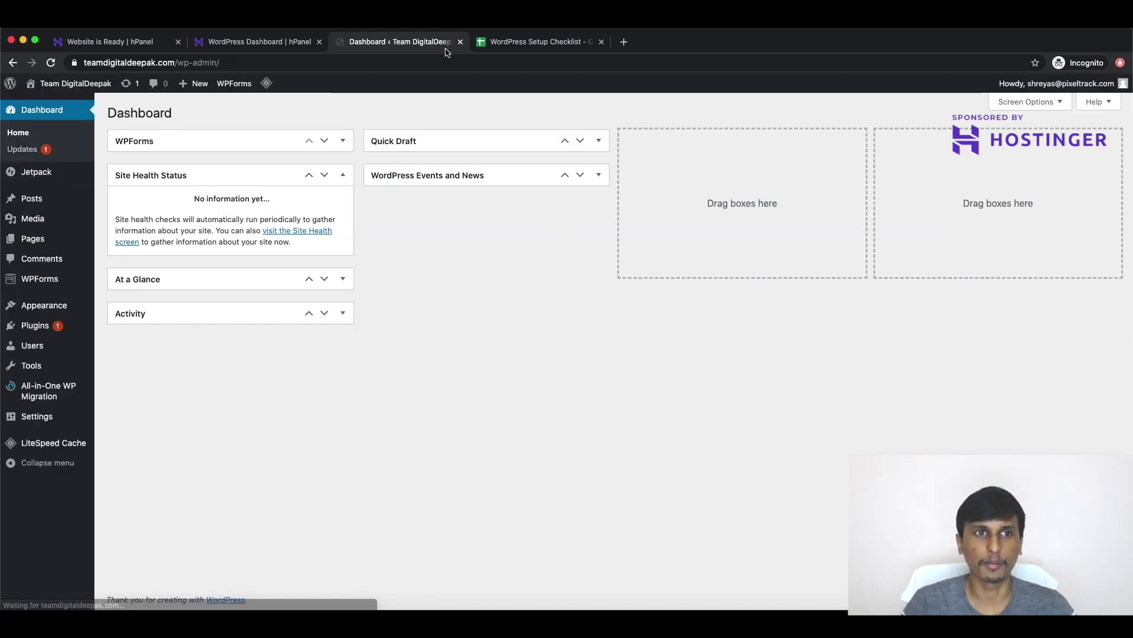
click(521, 42)
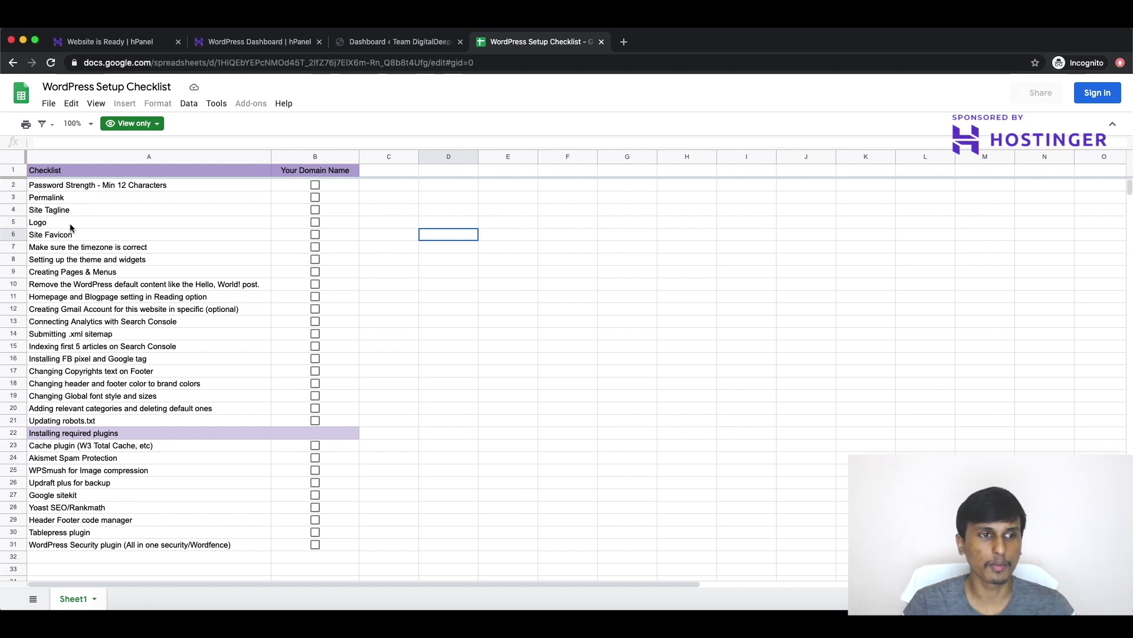
click(393, 41)
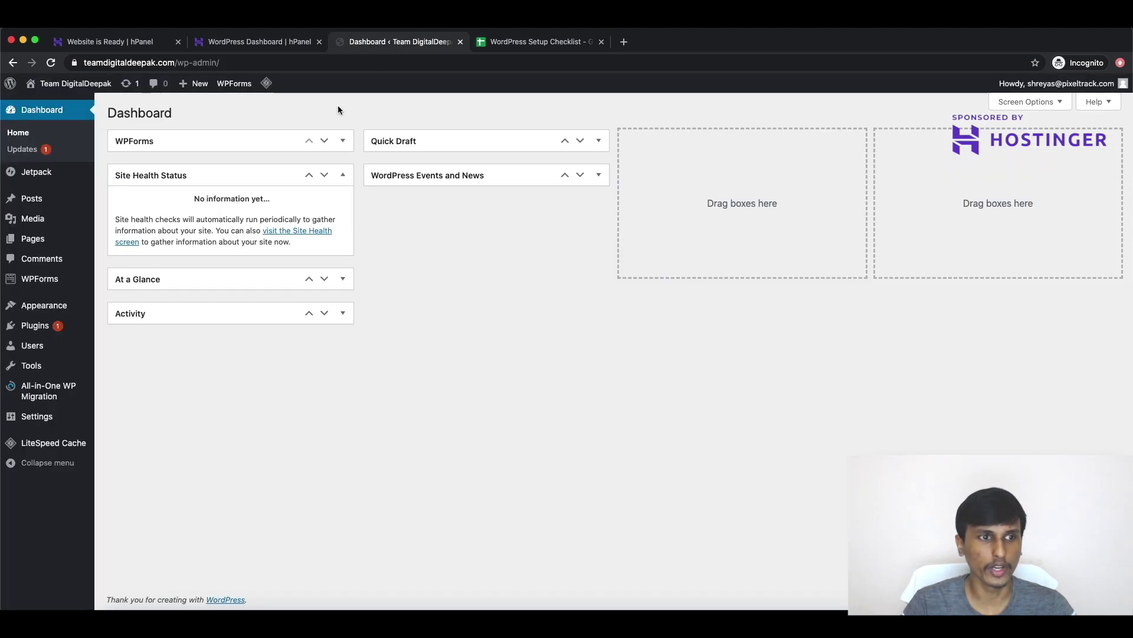
mouse_move(44, 310)
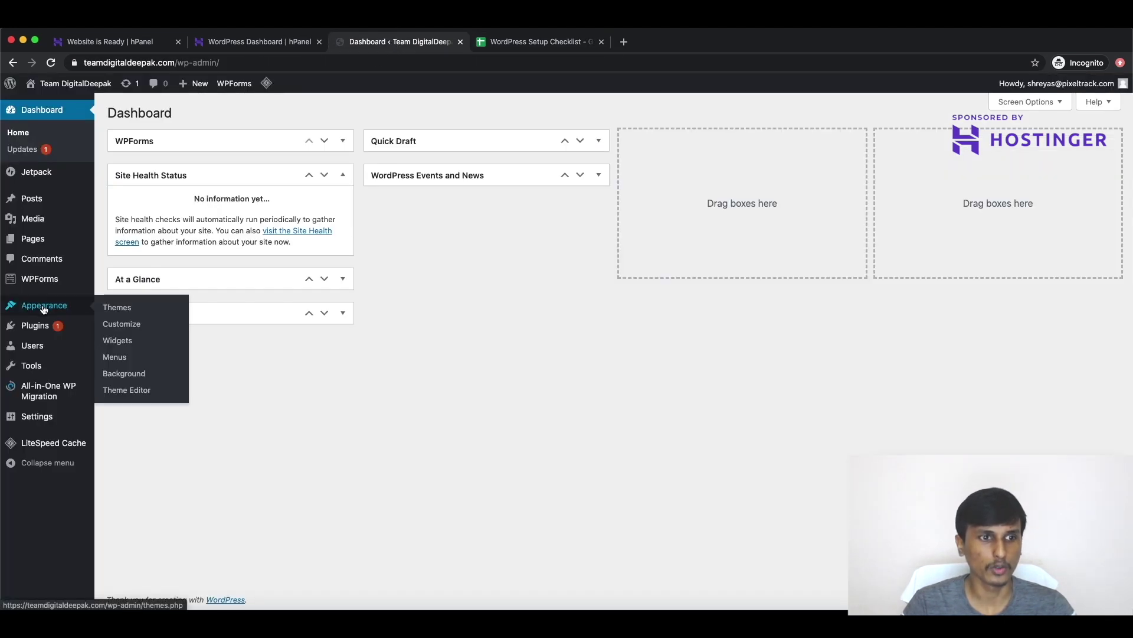
click(129, 330)
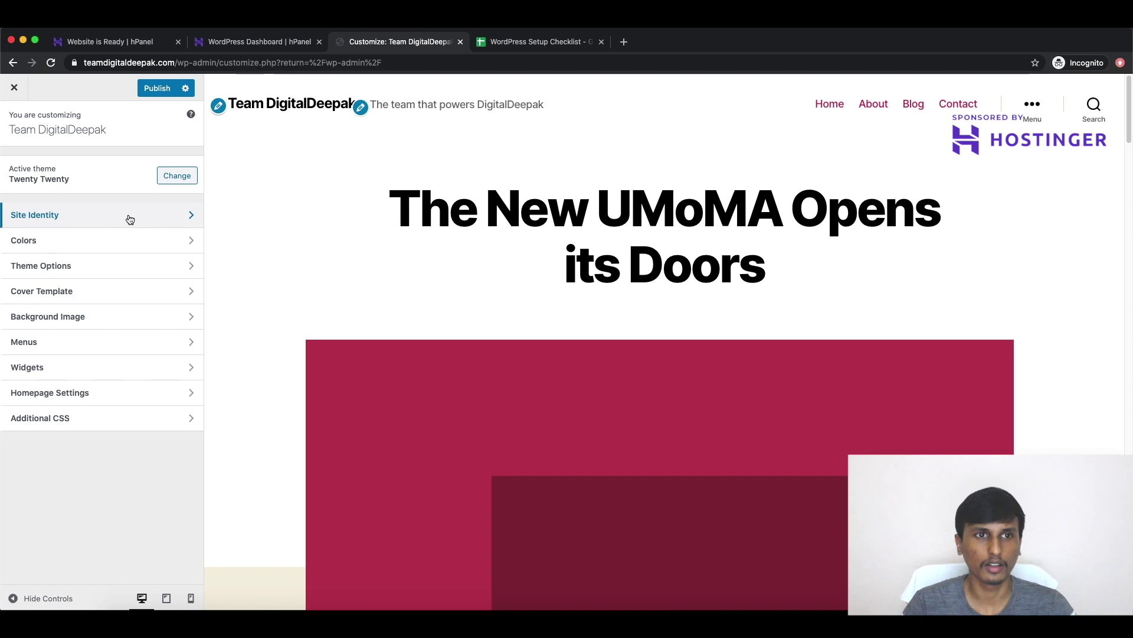
click(129, 219)
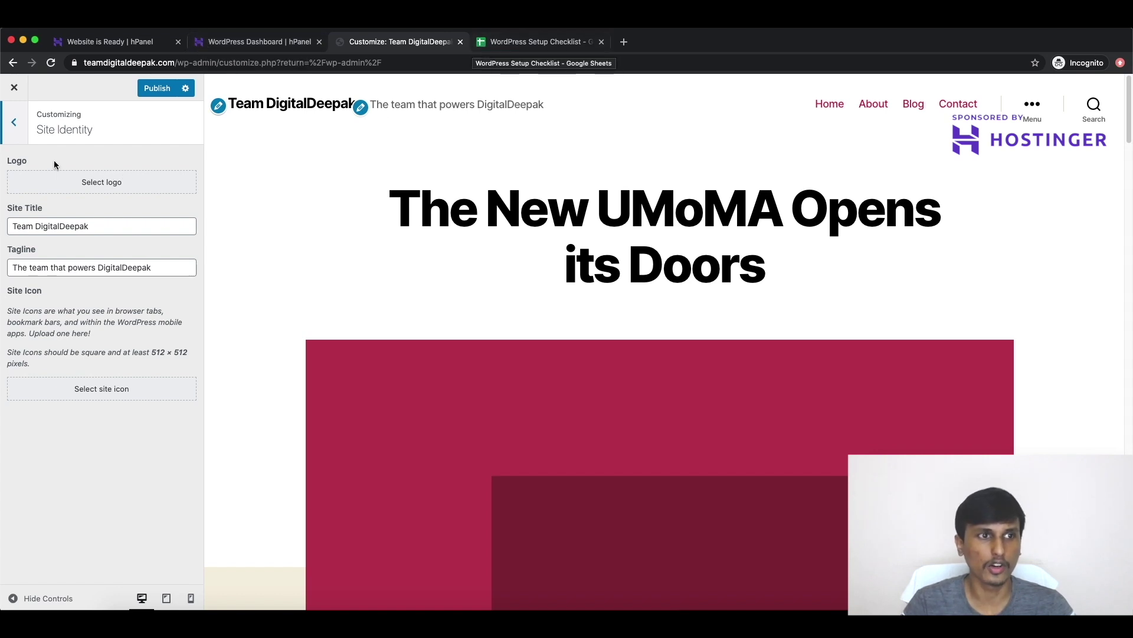
click(15, 122)
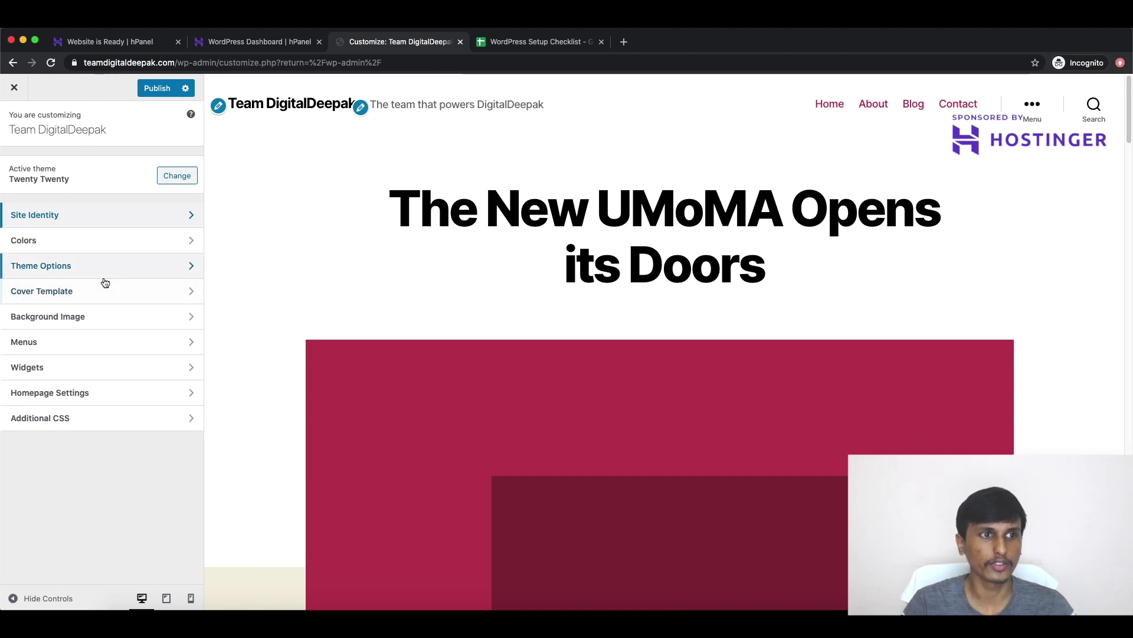
click(14, 87)
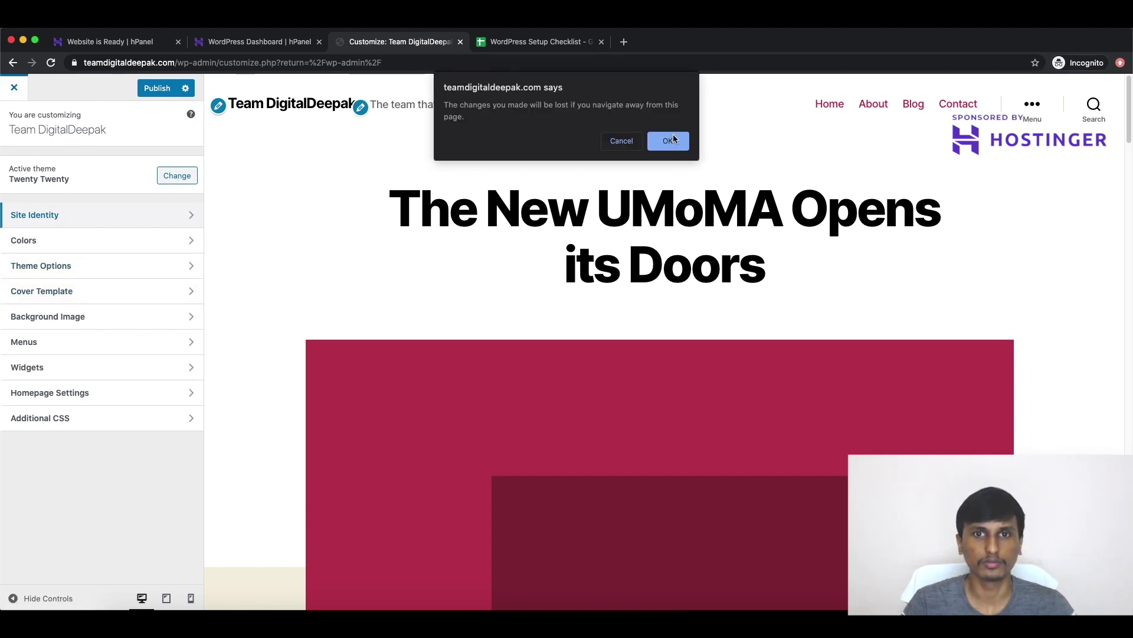
click(669, 141)
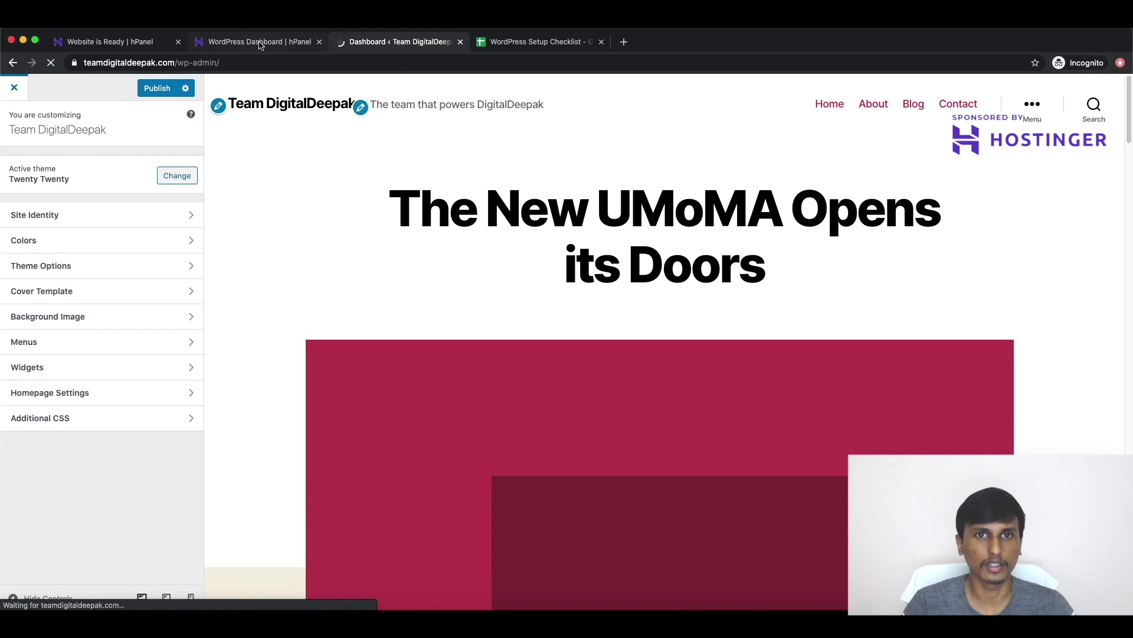
click(519, 42)
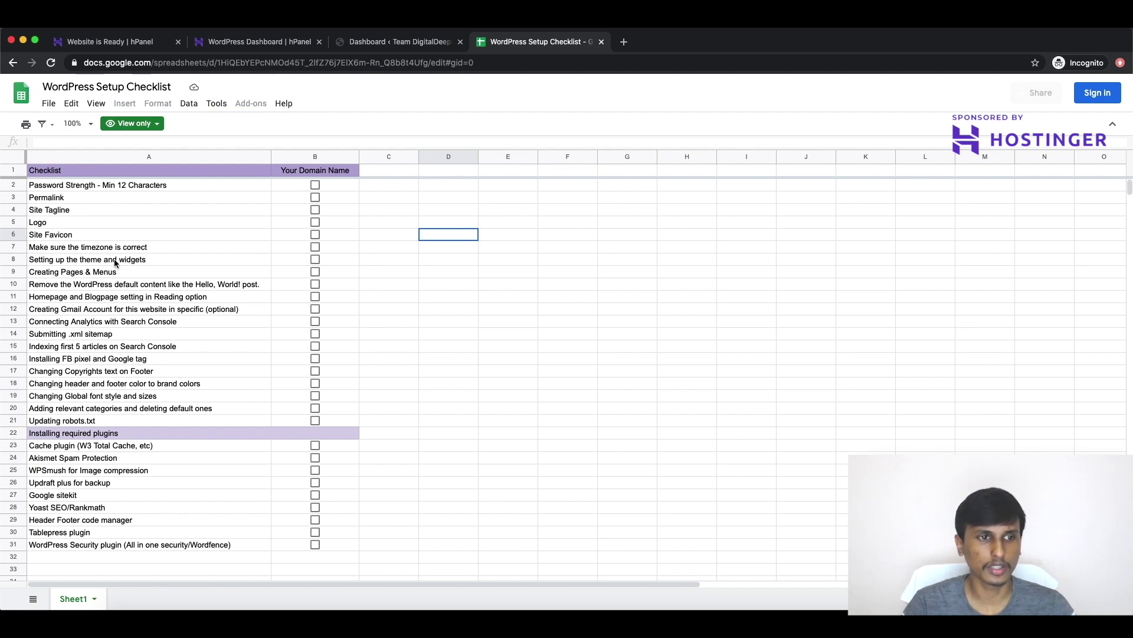
click(401, 42)
mouse_move(43, 216)
mouse_move(41, 239)
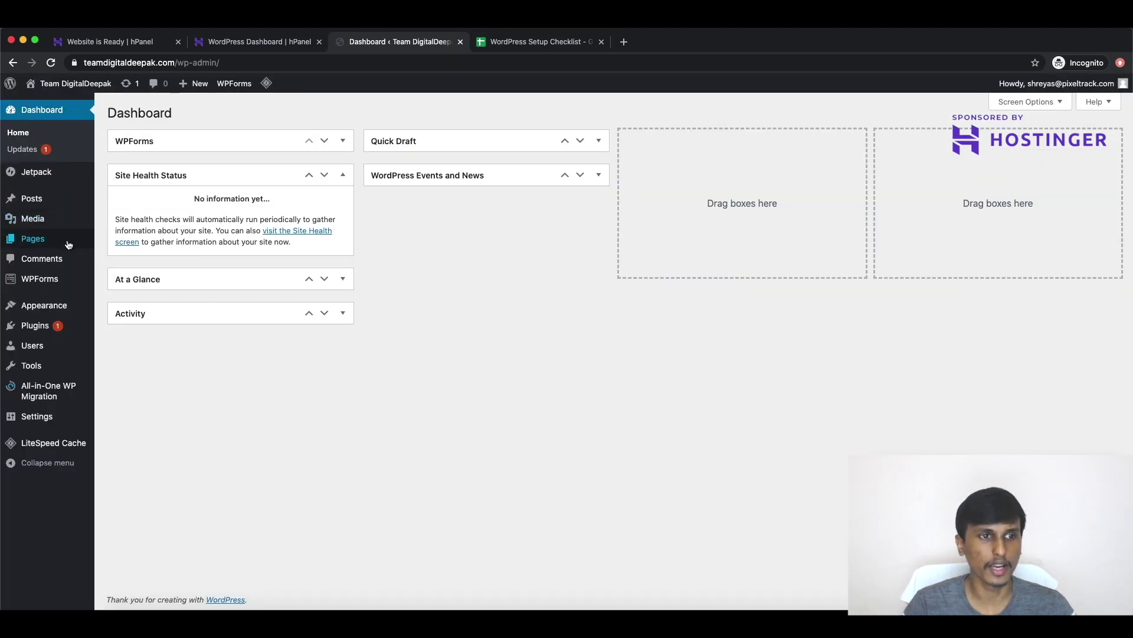
Step: Create and publish a page titled 'About', then return to All Pages
click(136, 257)
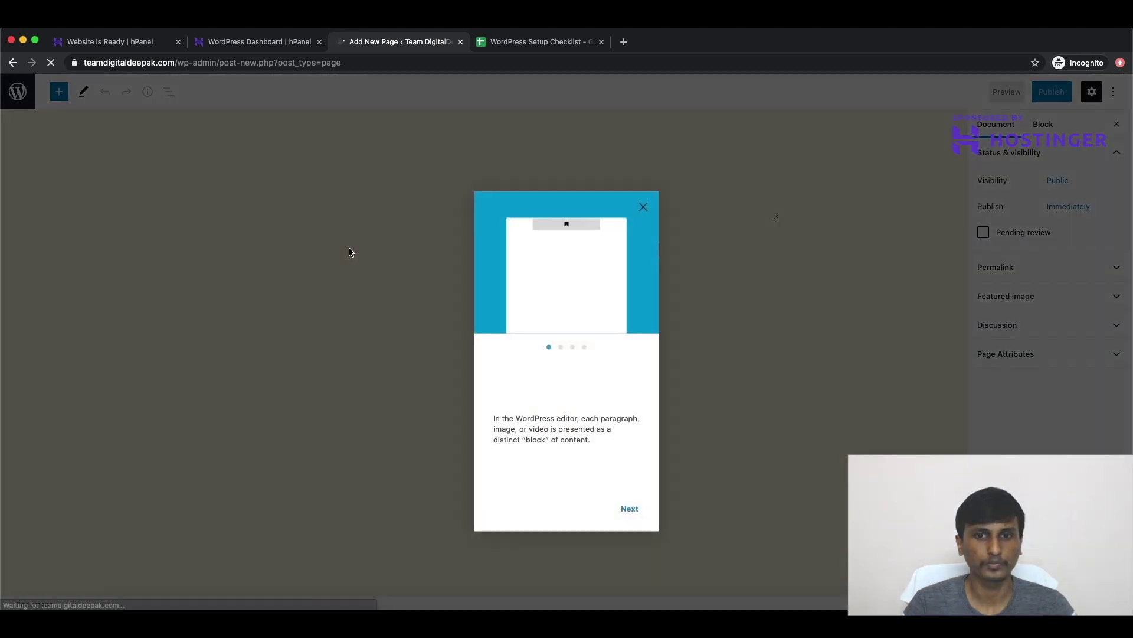
click(643, 188)
click(452, 174)
text(About)
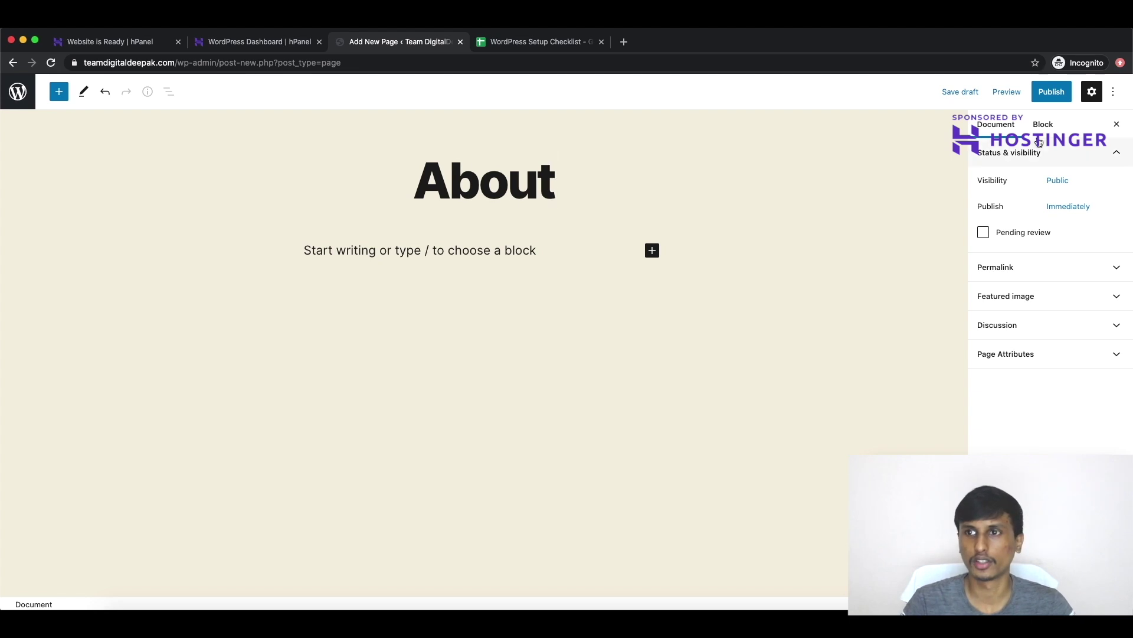
click(1052, 94)
click(1053, 98)
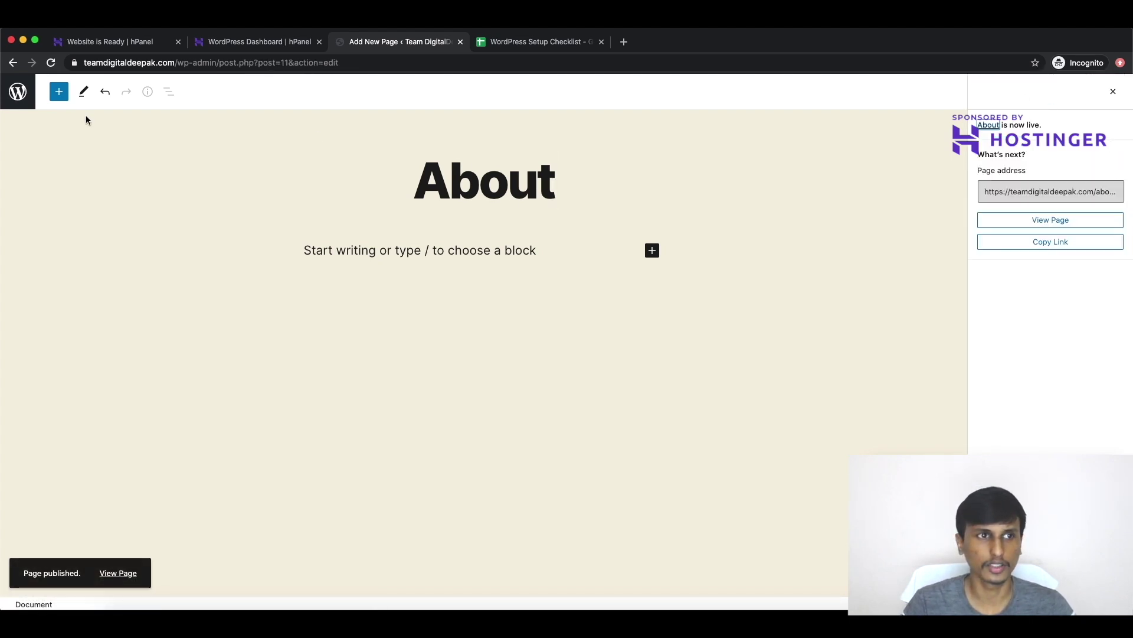
click(60, 91)
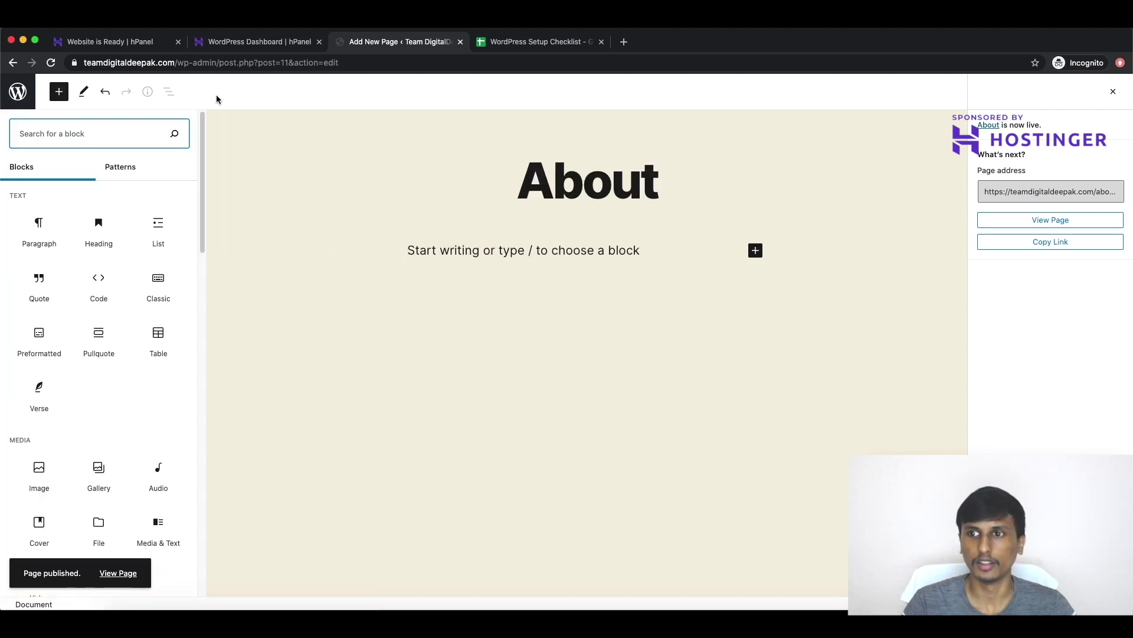
click(703, 212)
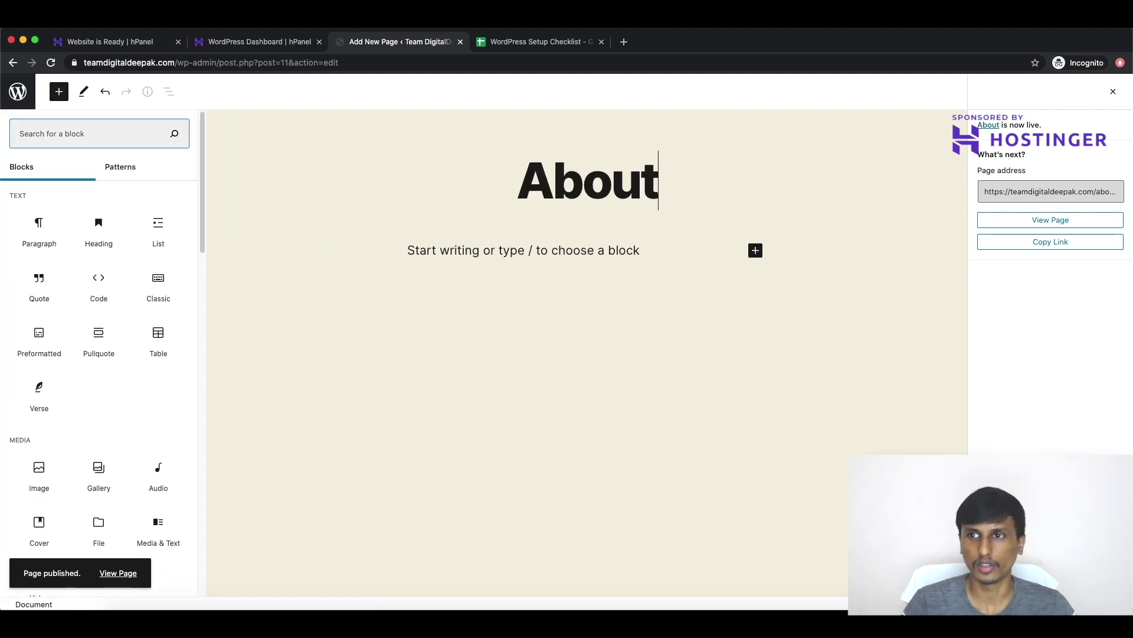
click(1113, 92)
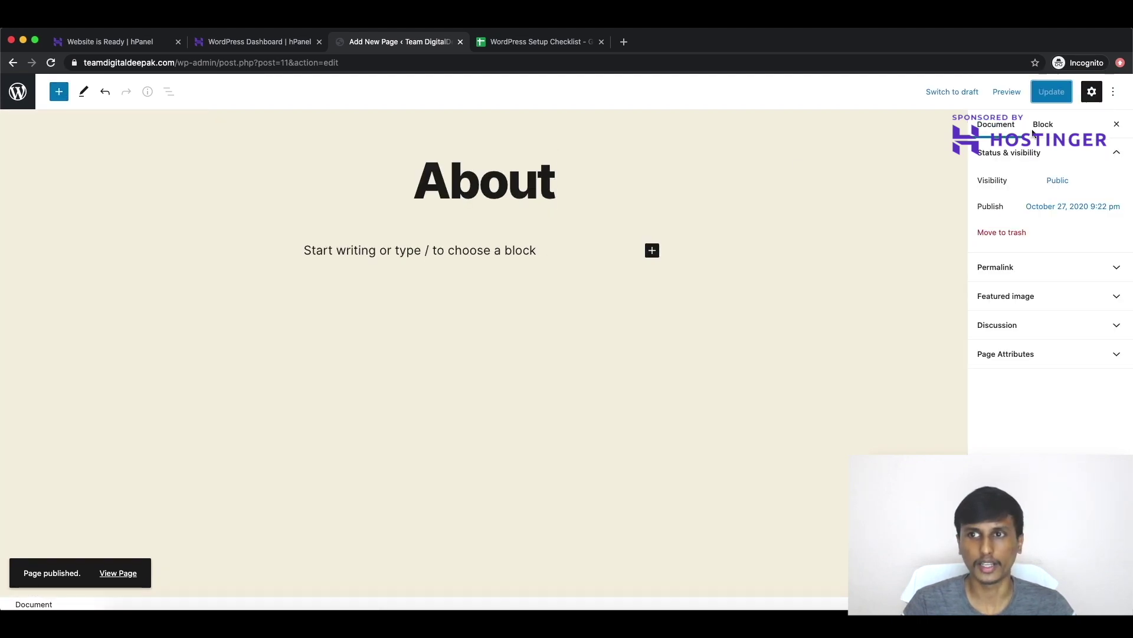
click(18, 92)
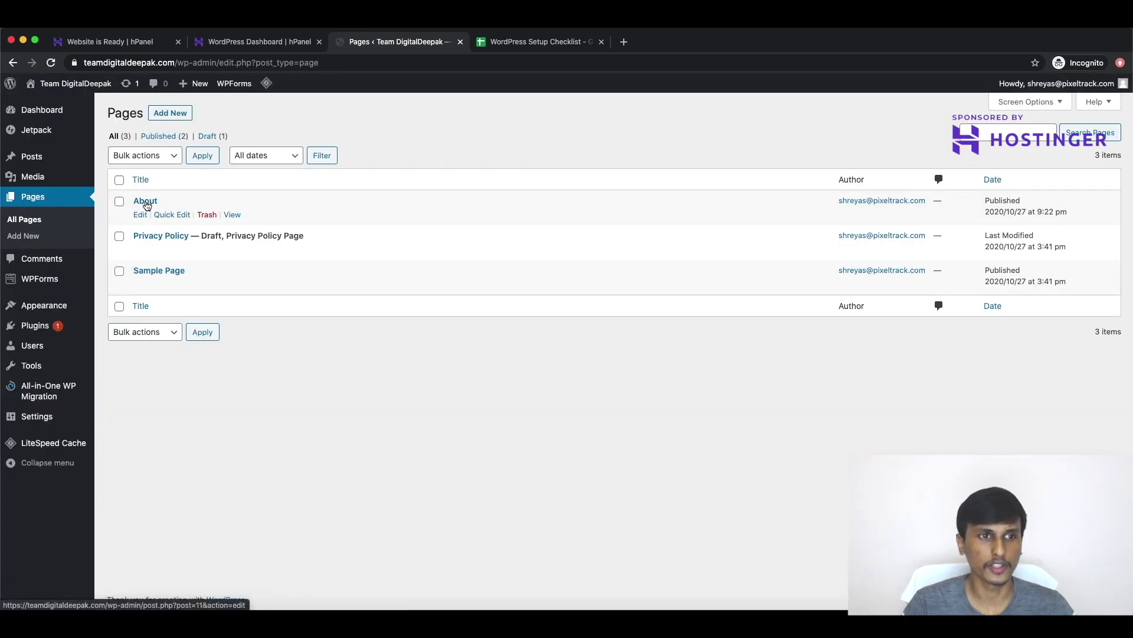
Step: Publish a second new page titled 'Contact' and select Privacy Policy in the pages list
click(174, 117)
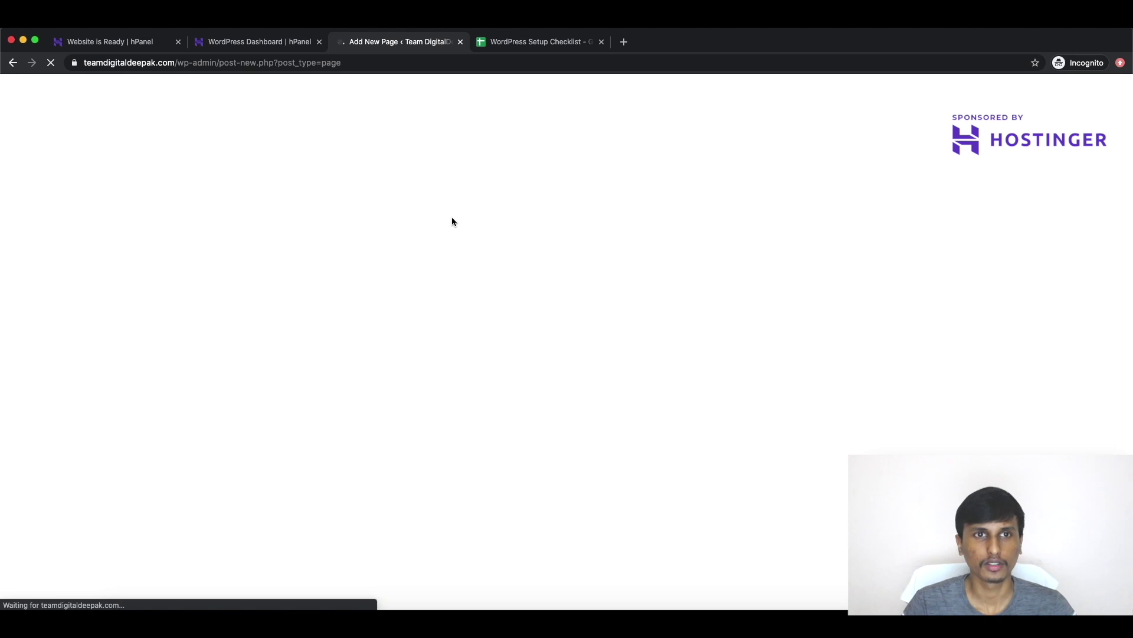
text(Contact)
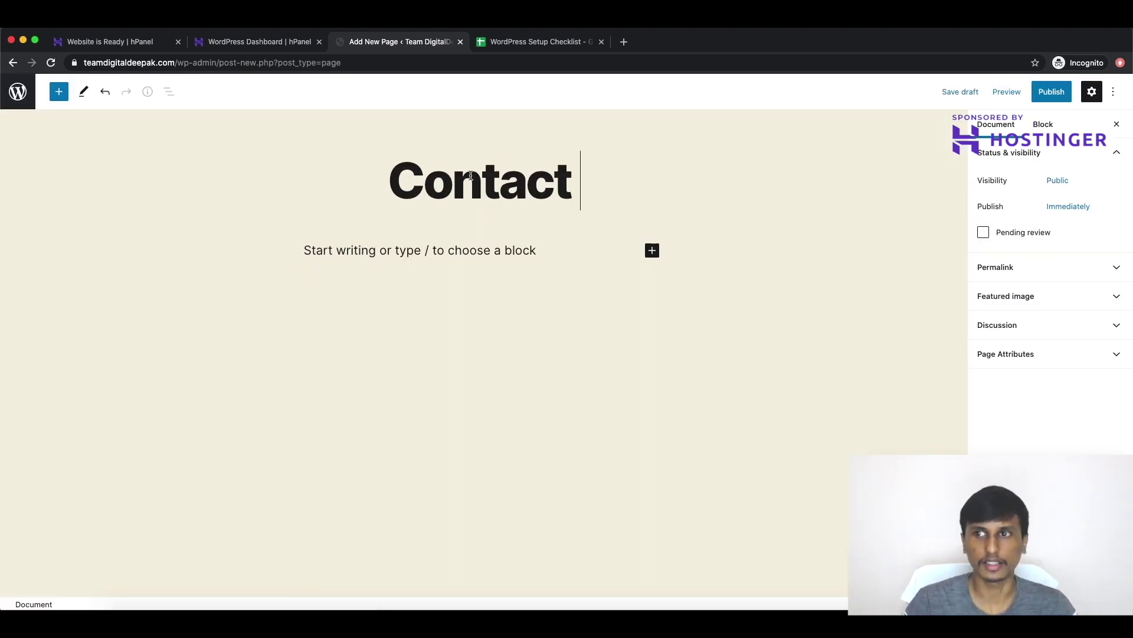
click(1051, 92)
click(1020, 94)
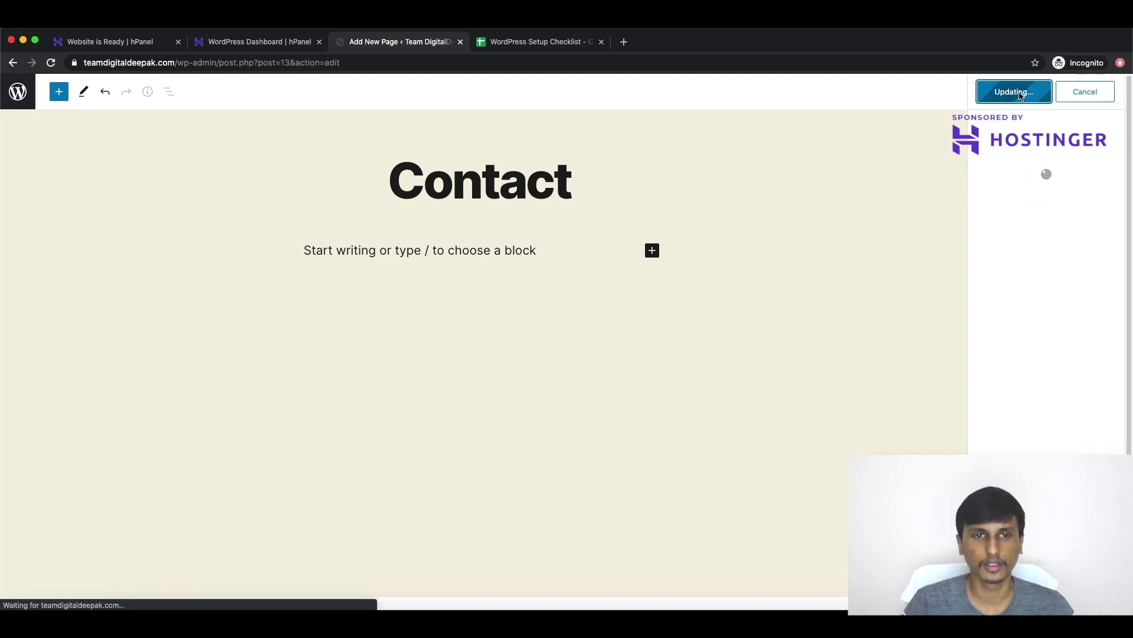
click(17, 91)
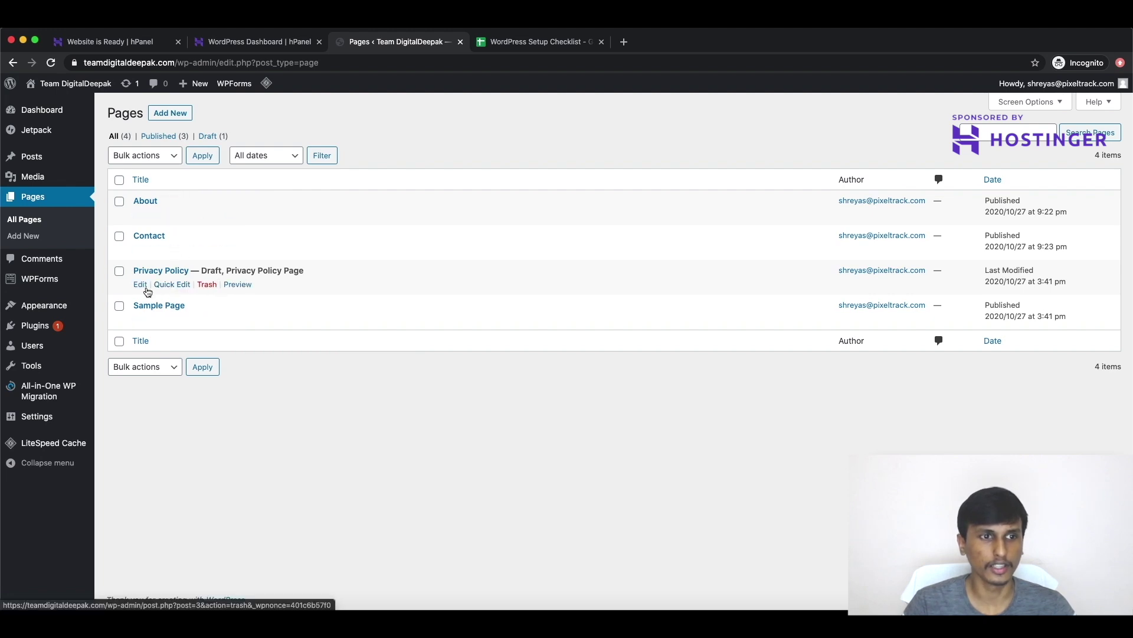
click(120, 270)
Step: Move the Privacy Policy and Sample Page pages to Trash with Bulk actions
click(120, 307)
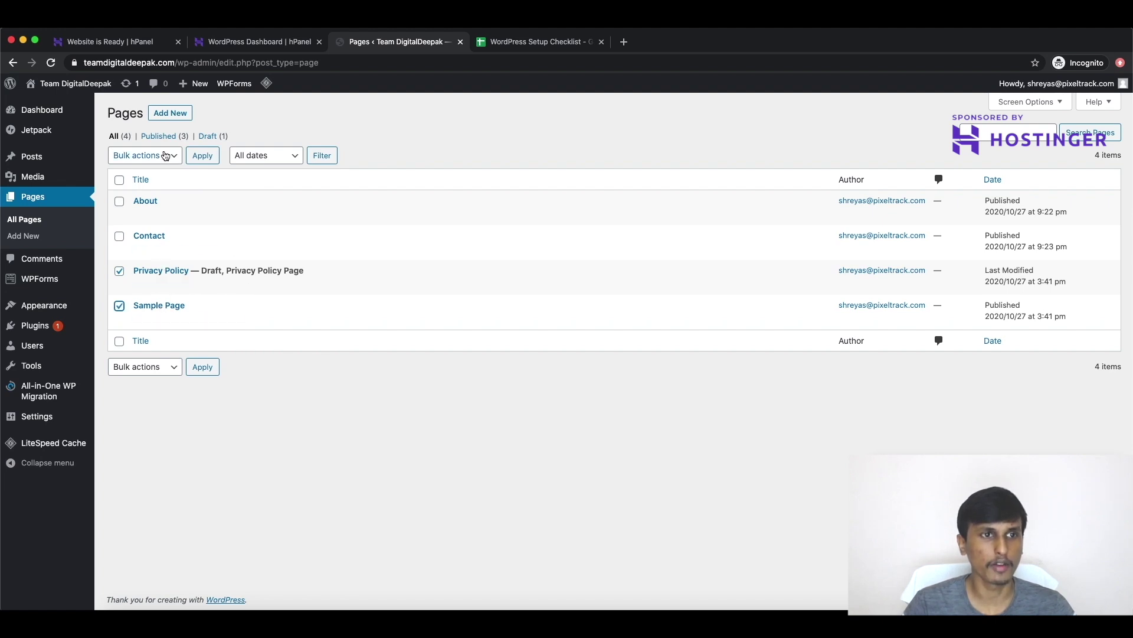
click(166, 155)
click(158, 178)
click(211, 156)
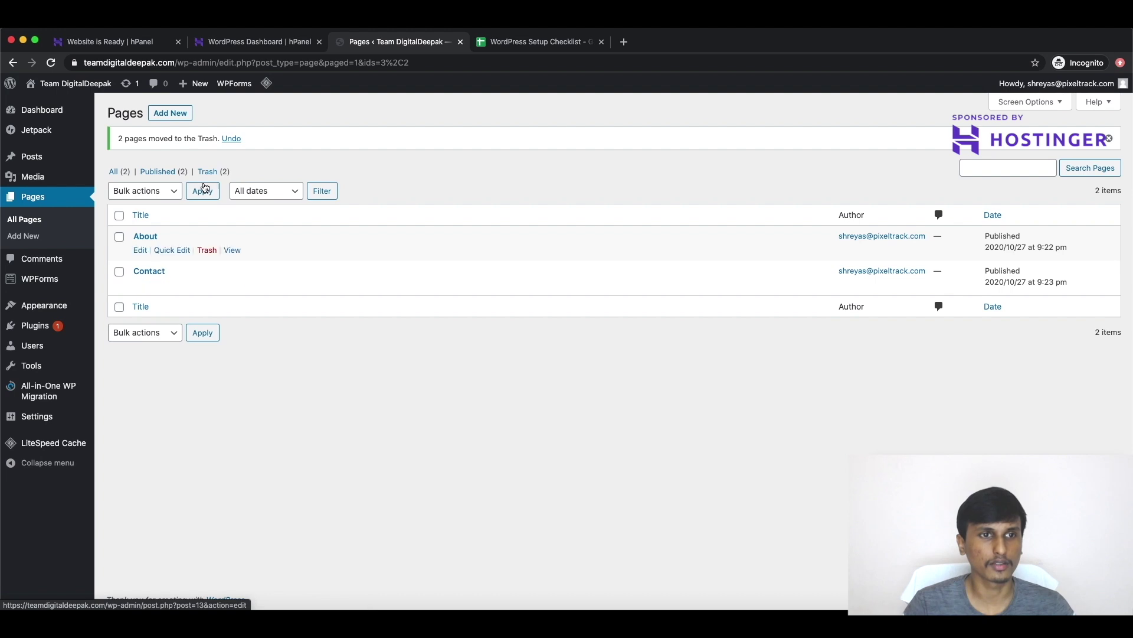
Step: Open the live site in a new tab, then go back to the admin pages list
mouse_move(65, 331)
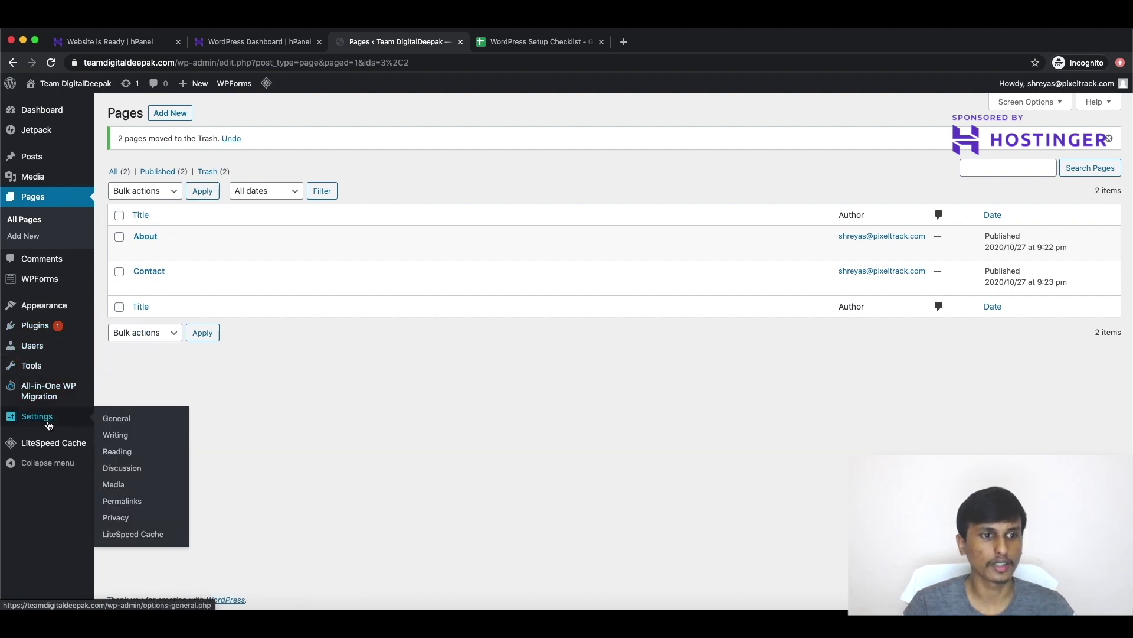
mouse_move(65, 83)
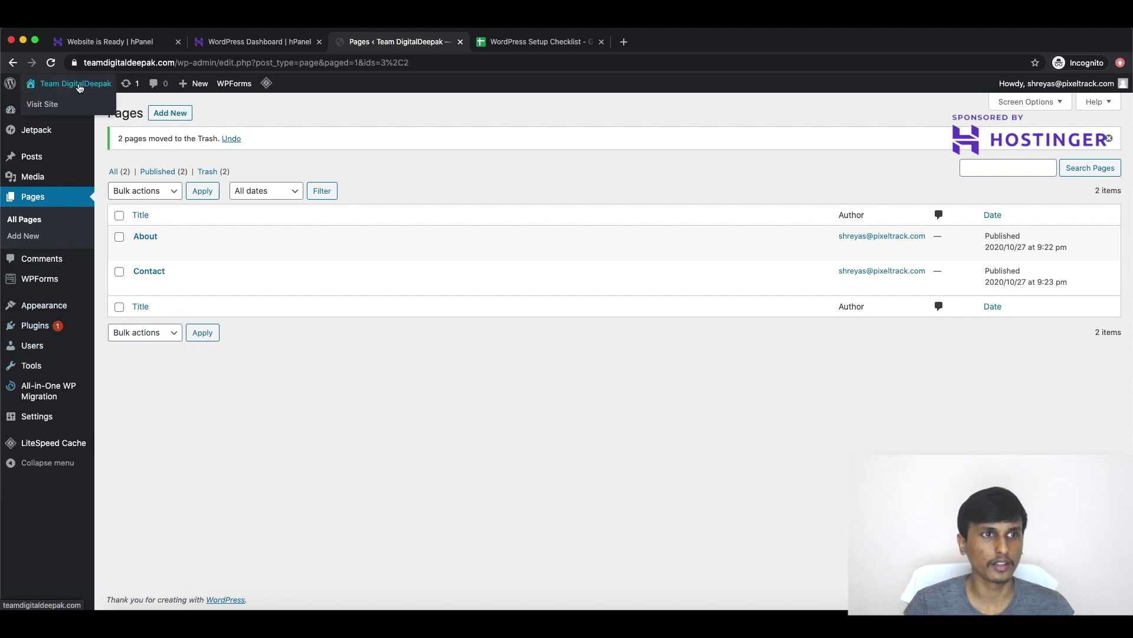
right_click(63, 105)
click(95, 107)
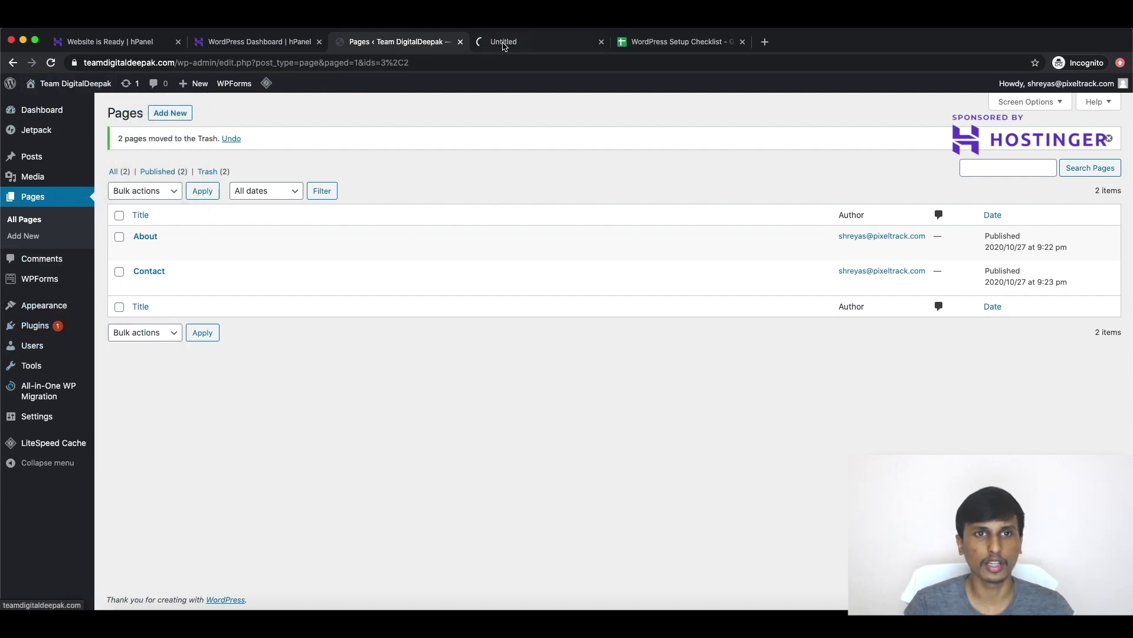
click(507, 45)
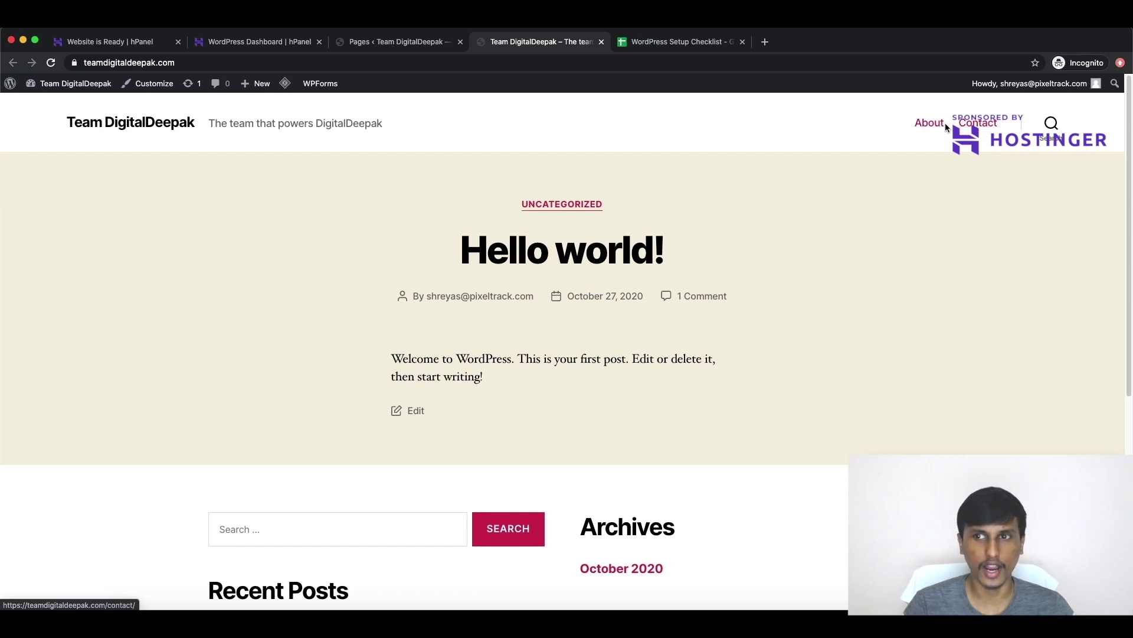
click(412, 45)
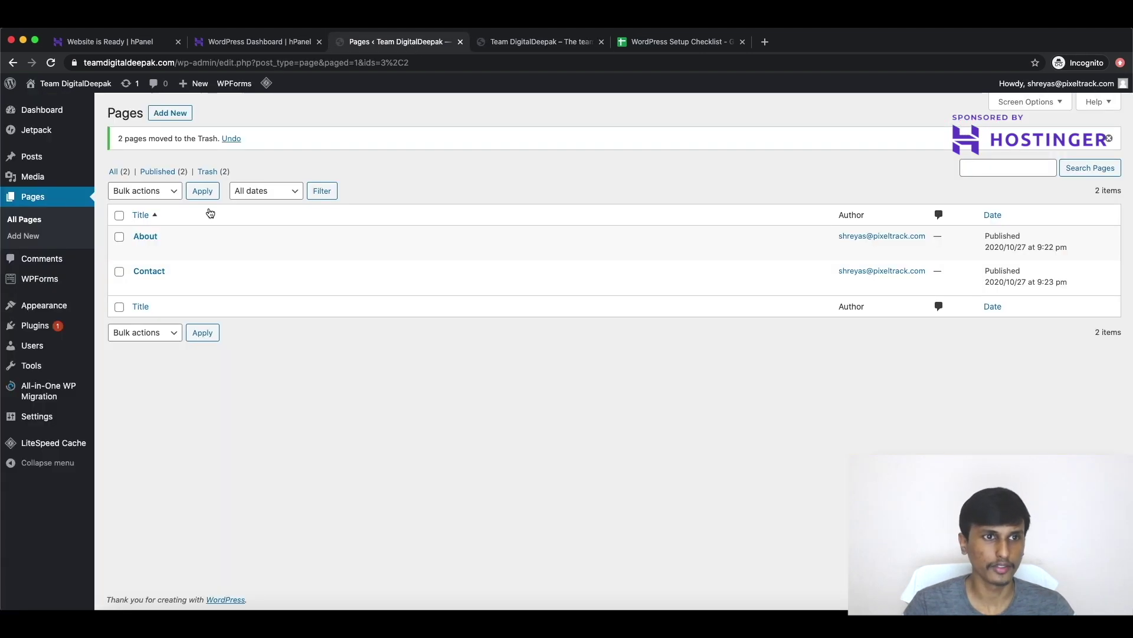
Step: Add and publish a new page titled 'Home', returning to the pages list
click(173, 114)
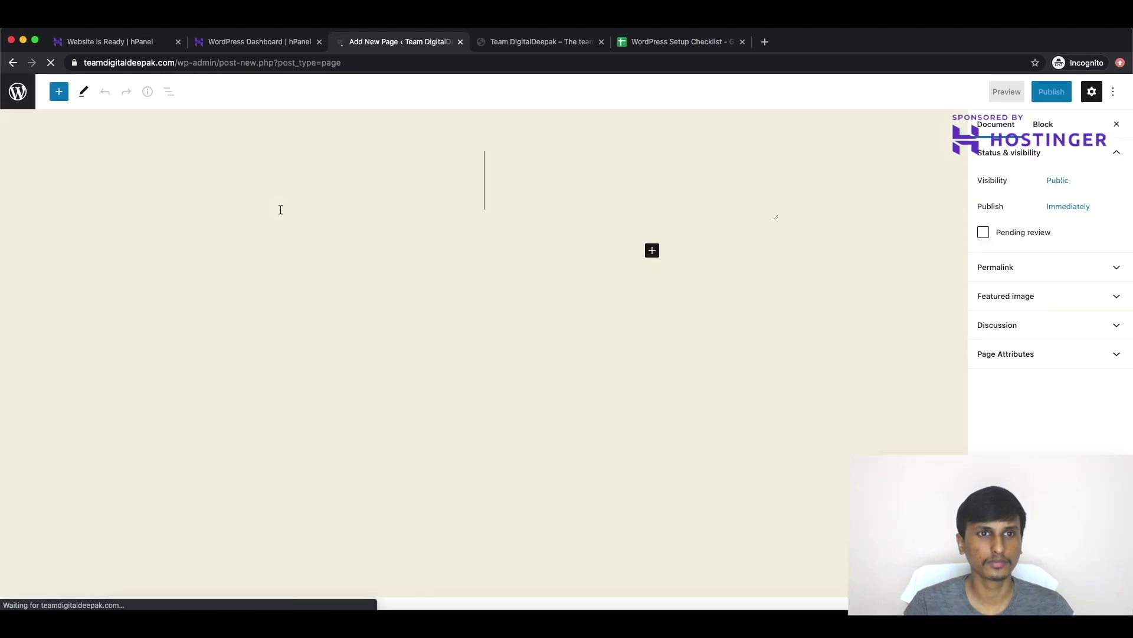
text(Home)
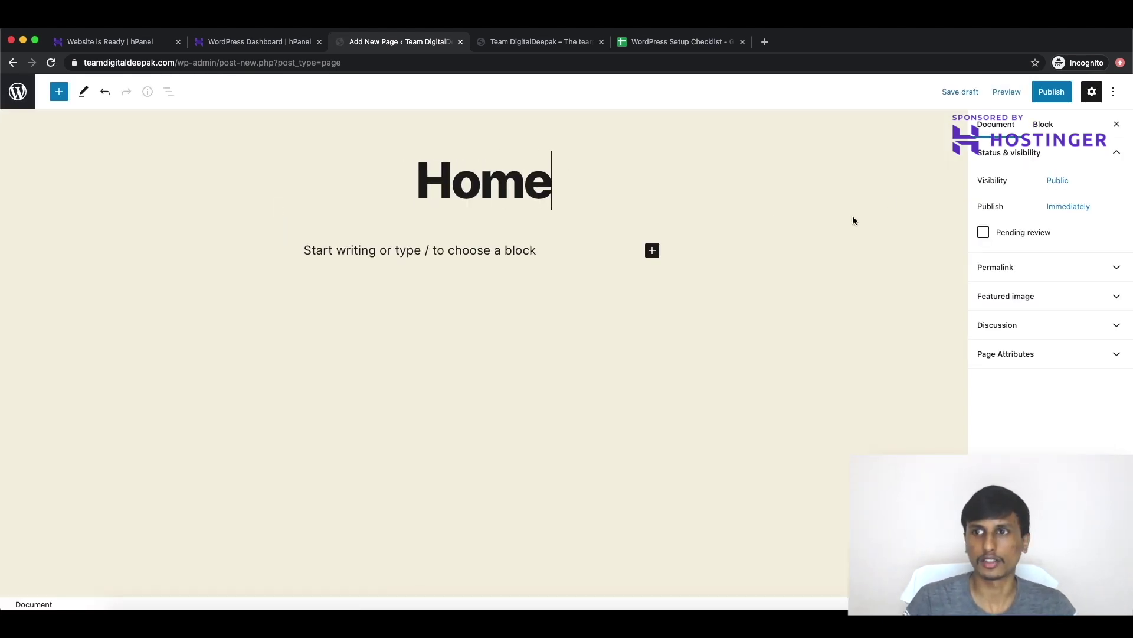
click(1052, 92)
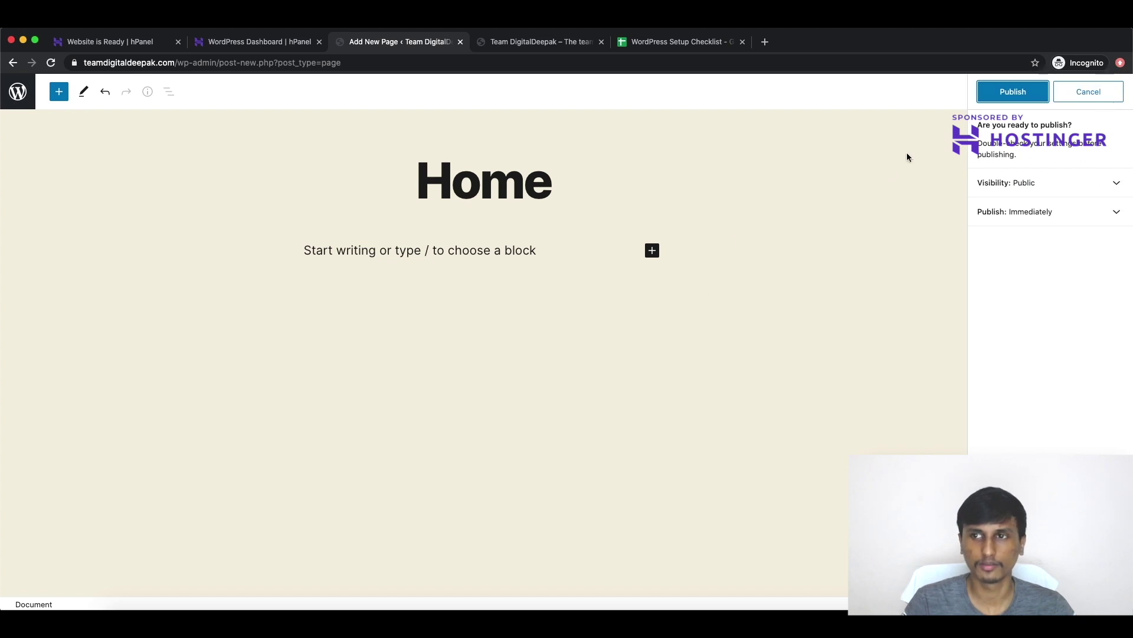
click(999, 93)
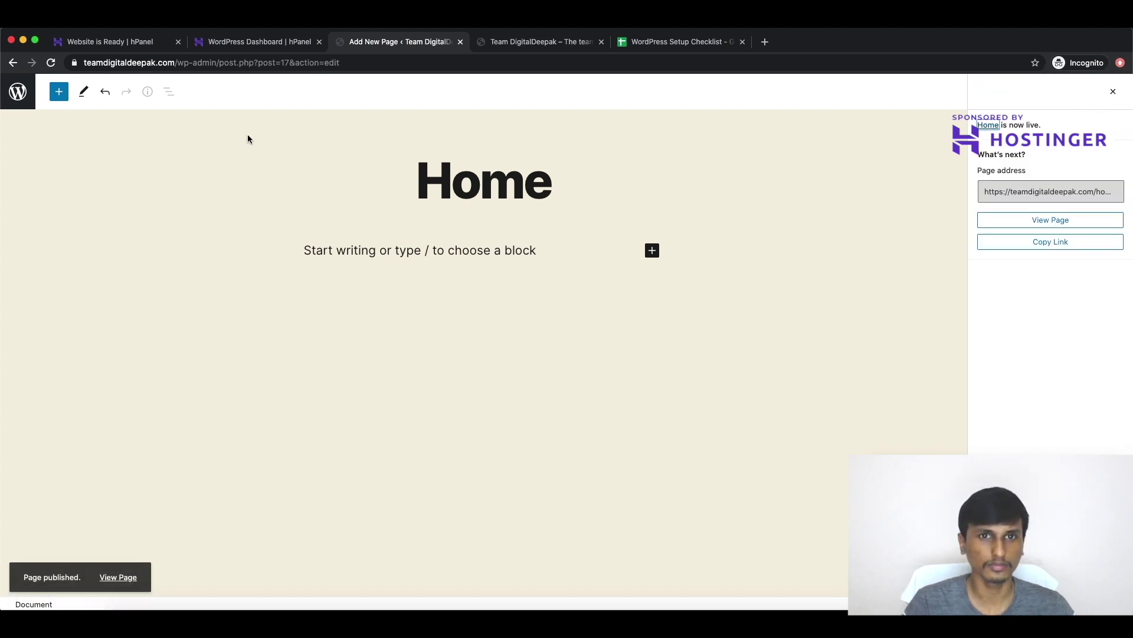
click(17, 91)
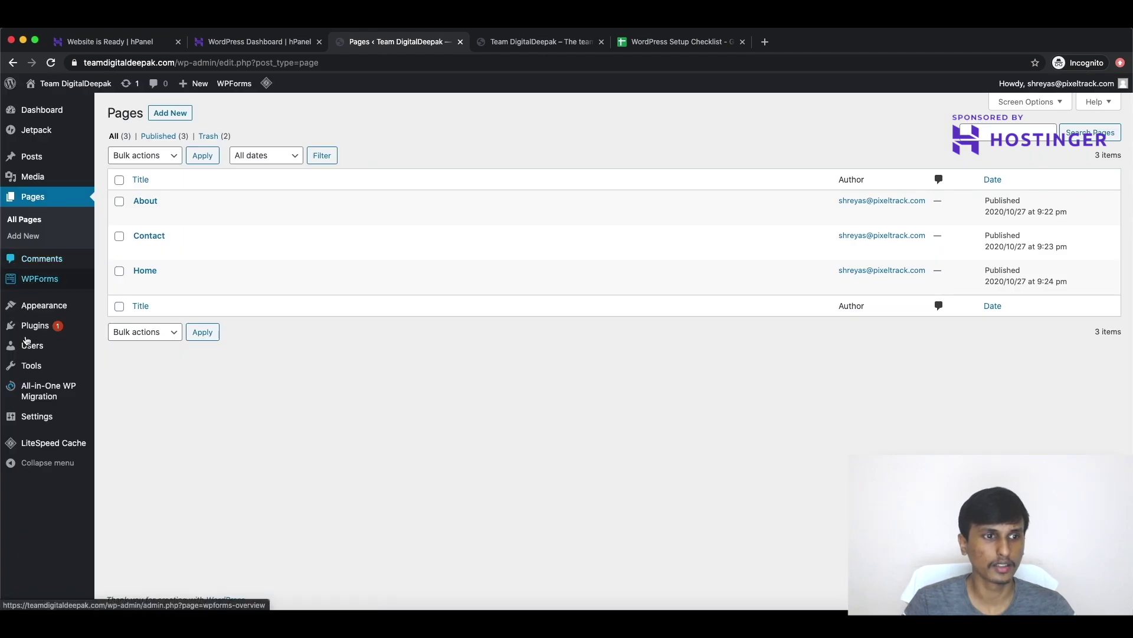
mouse_move(34, 336)
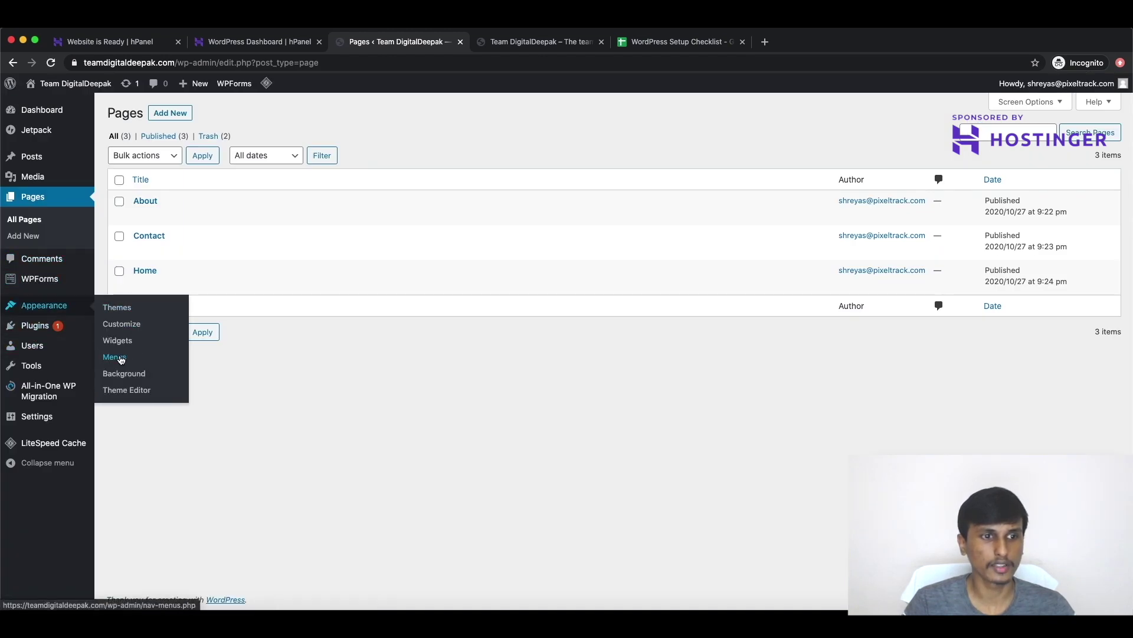
Step: Create a new menu named 'Primary Menu' in Appearance > Menus
click(116, 357)
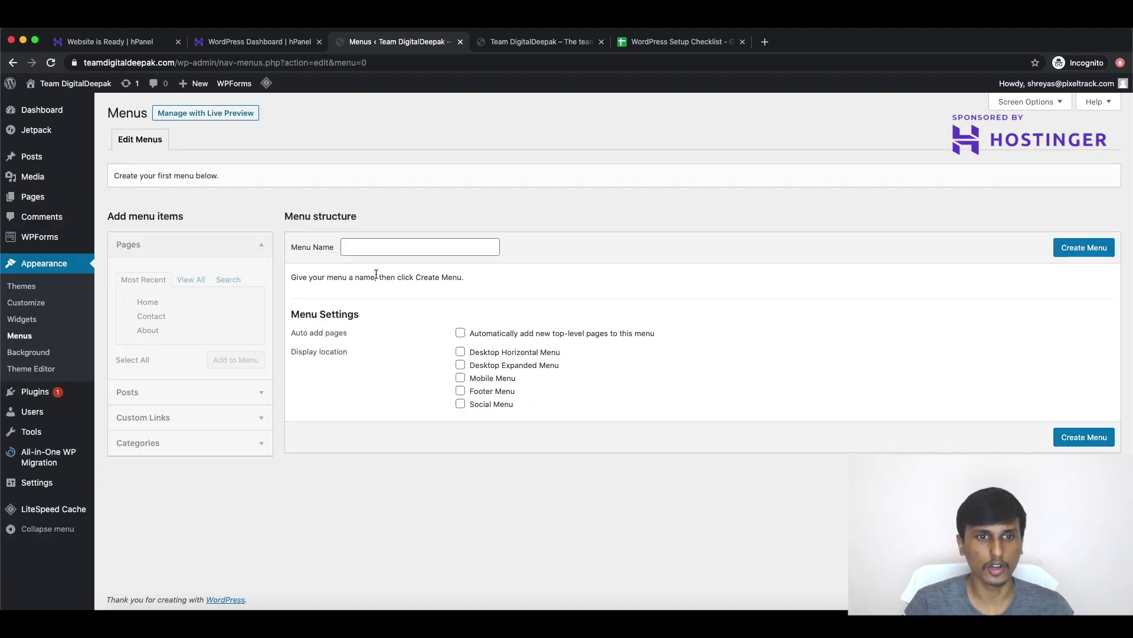
click(413, 243)
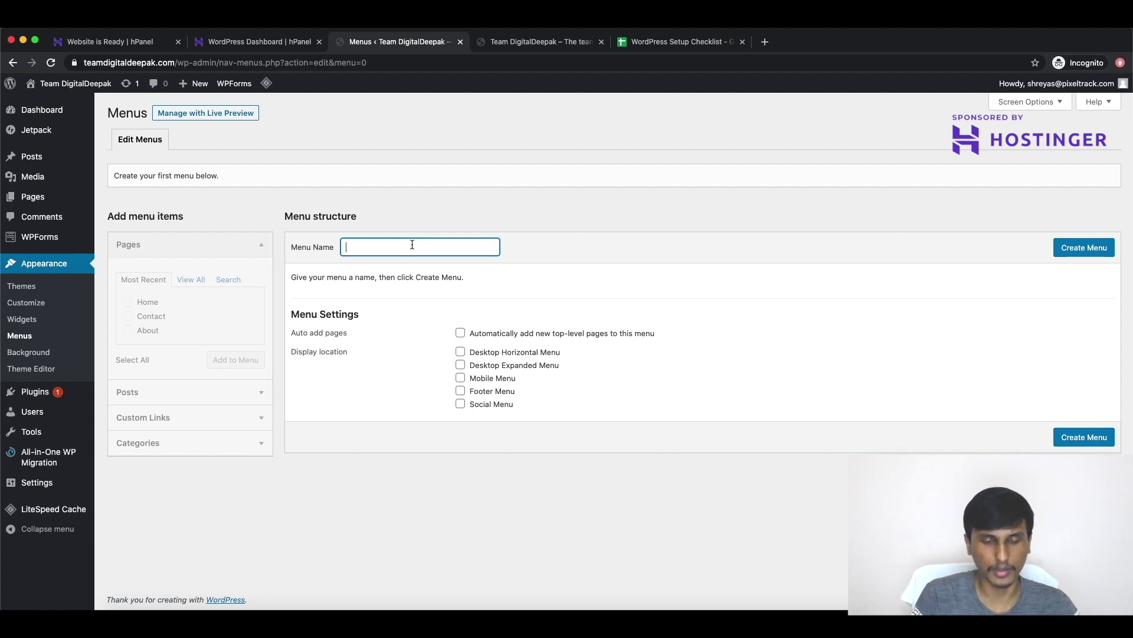
text(Primar)
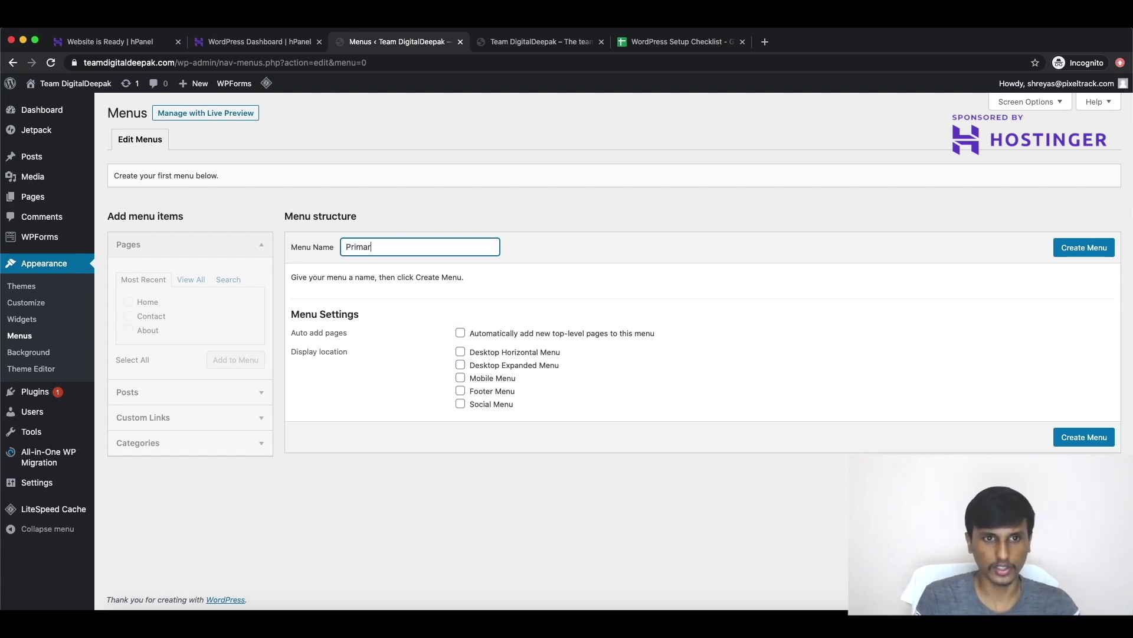
text(y Menu)
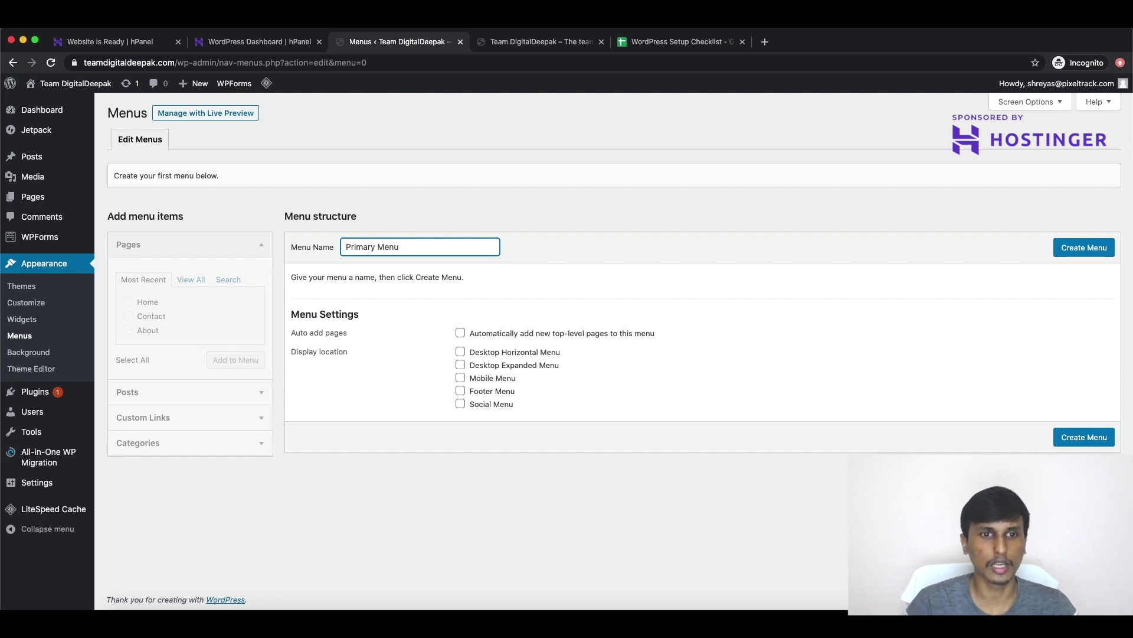
click(1067, 248)
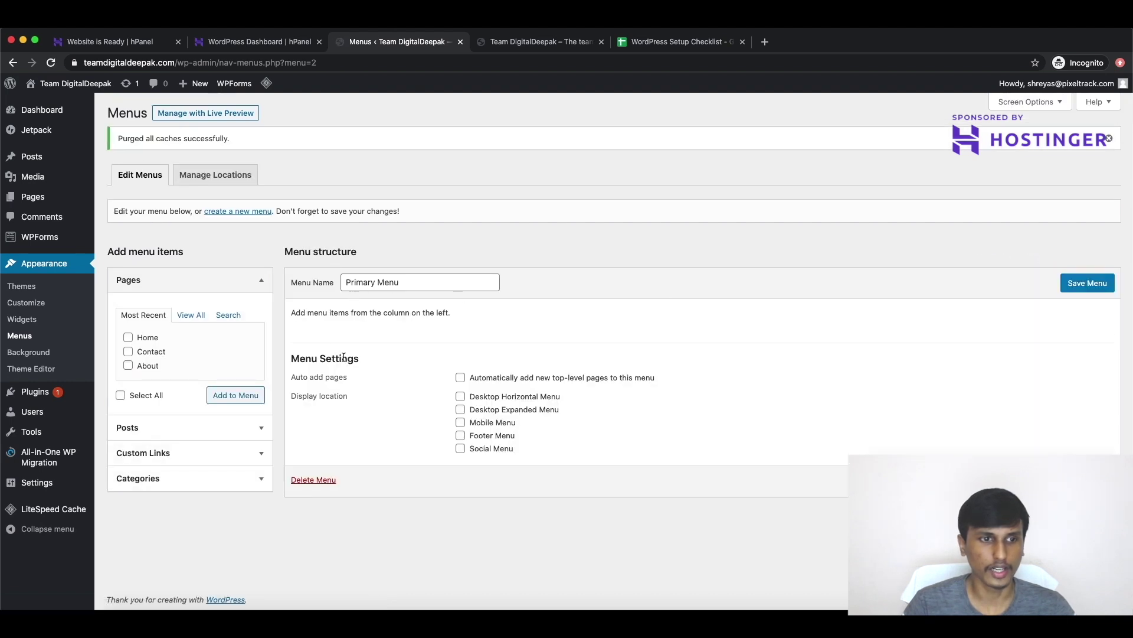
Step: Add the Home, Contact and About pages to it, ordering them Home, About, Contact
click(129, 338)
click(128, 352)
click(128, 366)
click(257, 401)
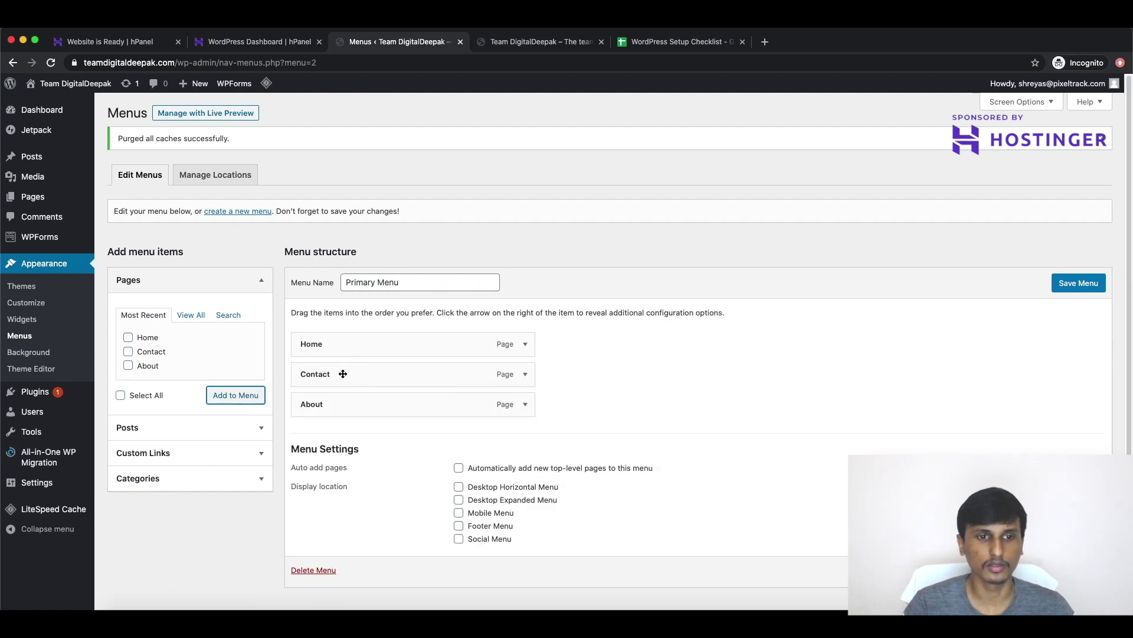
drag(343, 402, 320, 370)
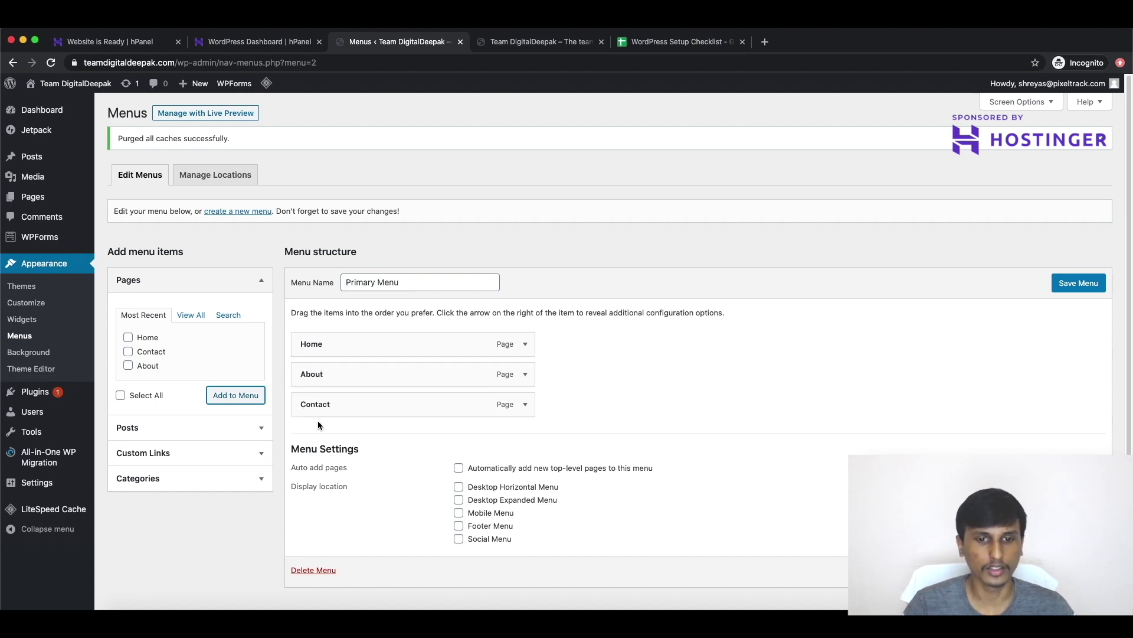
scroll(596, 417, down, 1)
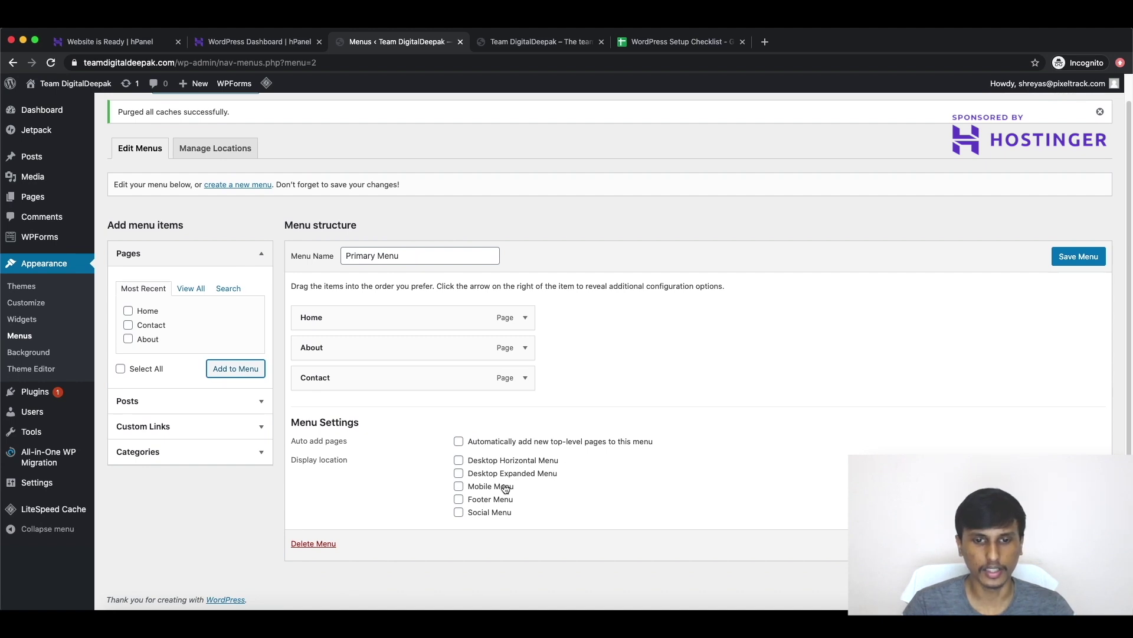
Step: Assign Primary Menu to Desktop Horizontal, Desktop Expanded, Mobile and Footer locations and save it
click(459, 461)
click(458, 474)
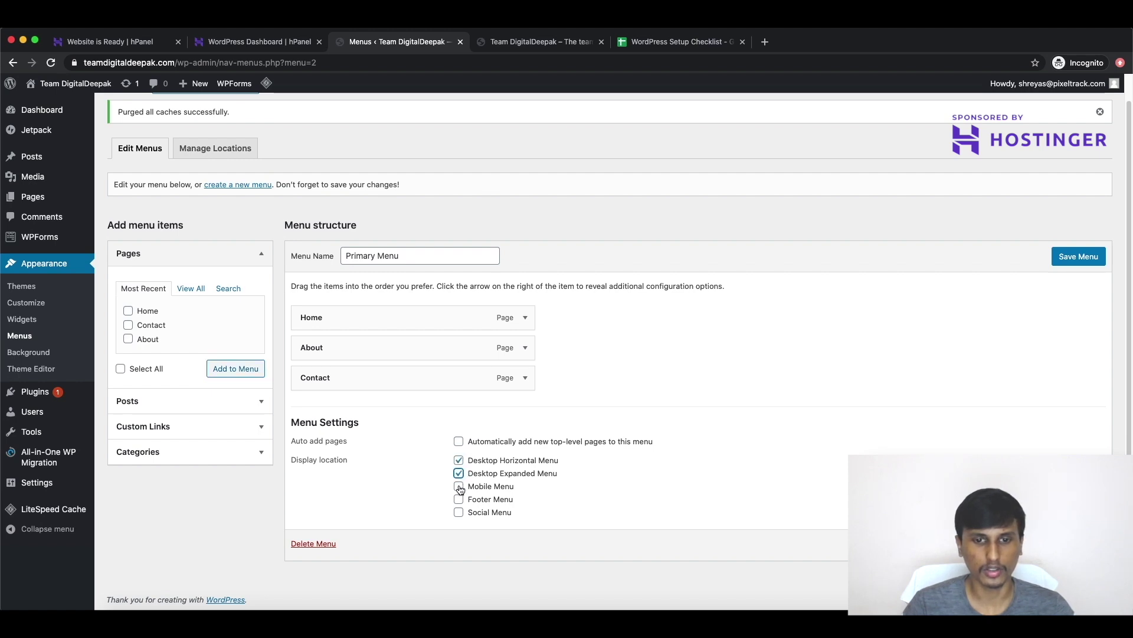
click(459, 486)
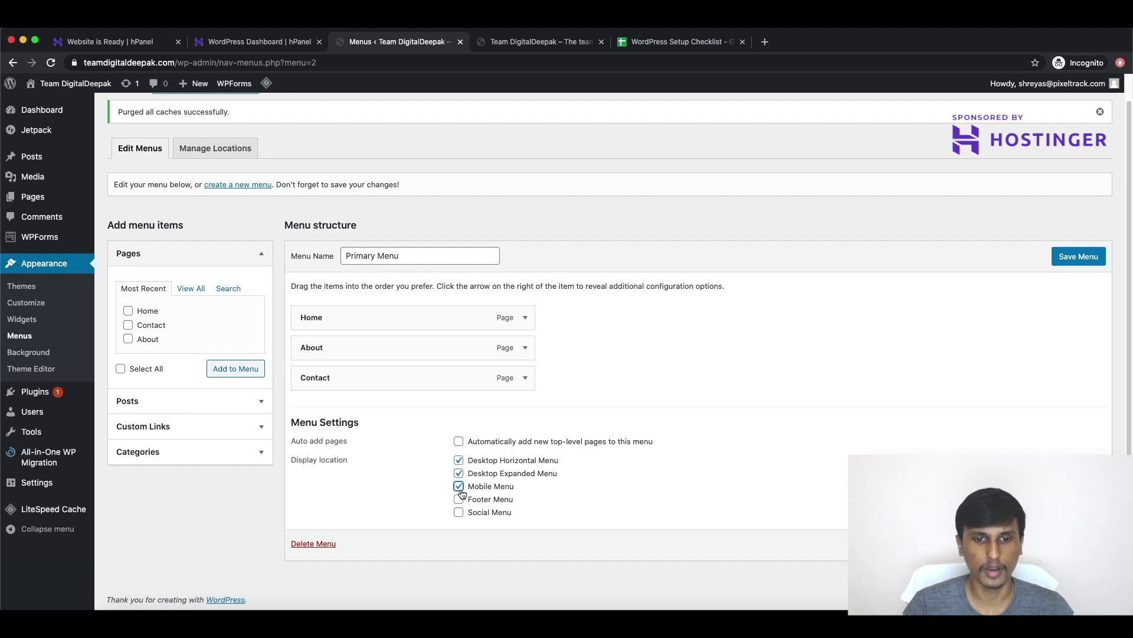
click(459, 501)
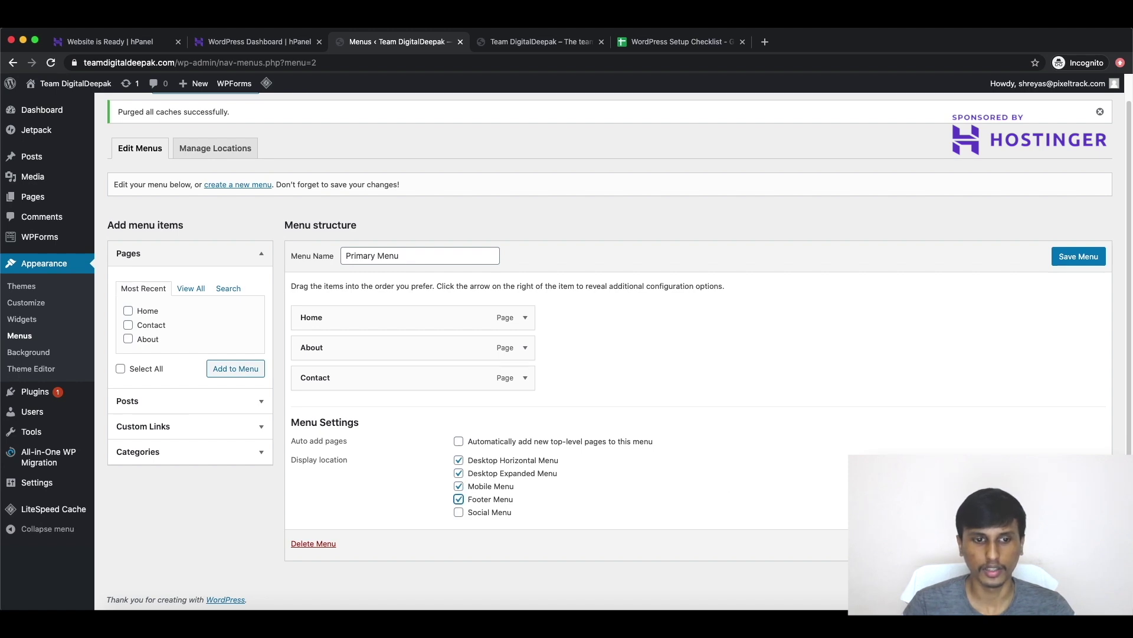
click(1080, 254)
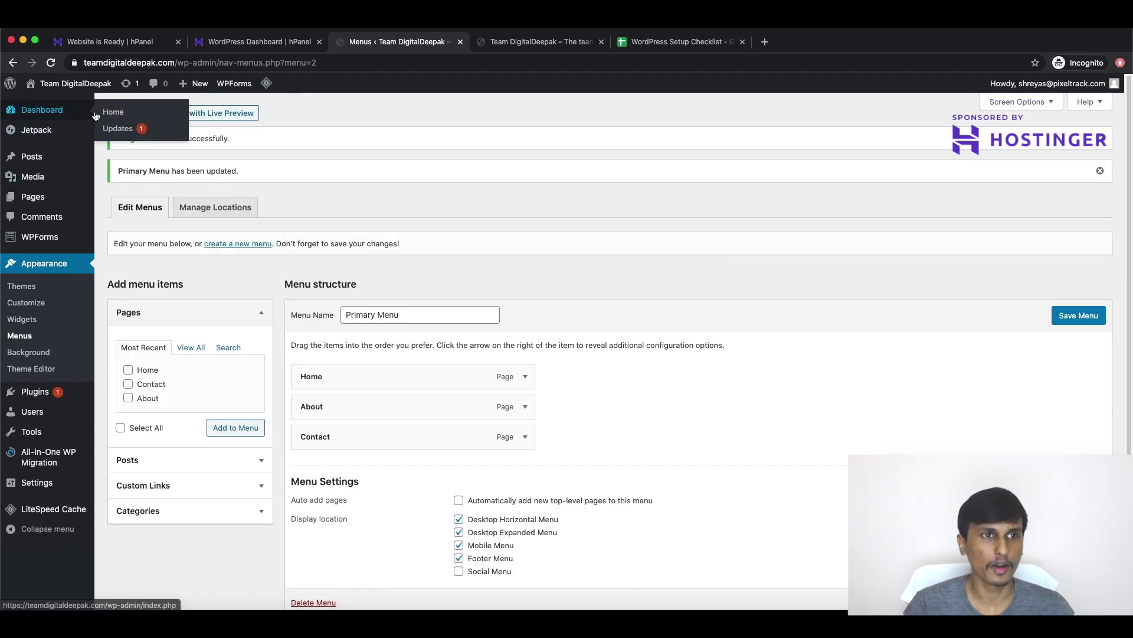
click(113, 111)
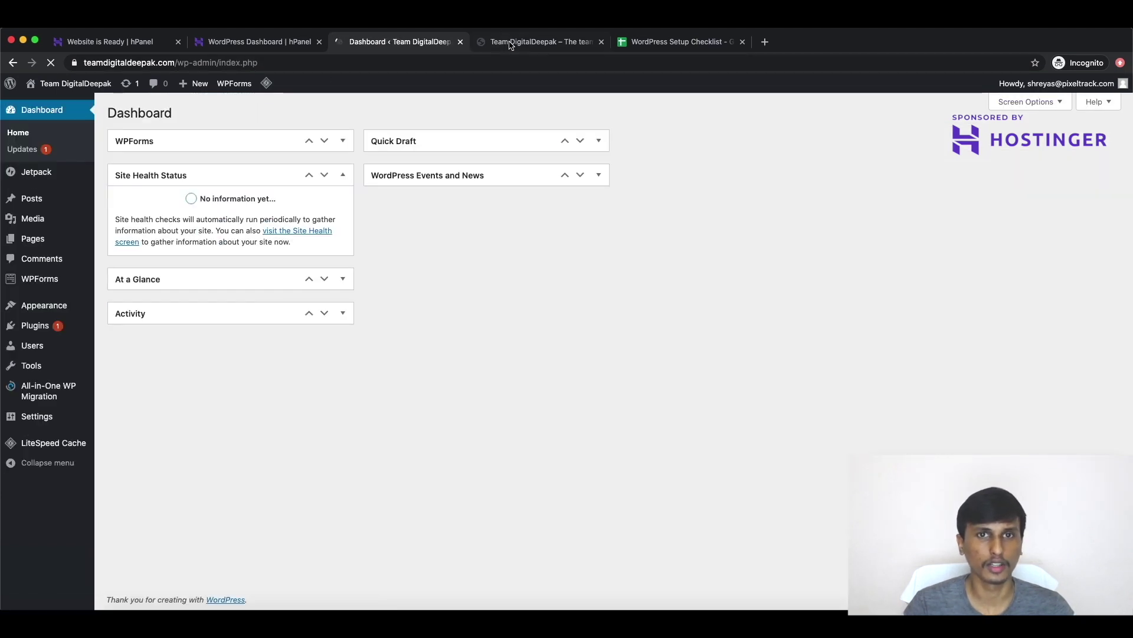
Step: Reload the live site and check its slide-out menu lists Home, About and Contact
click(515, 43)
click(52, 63)
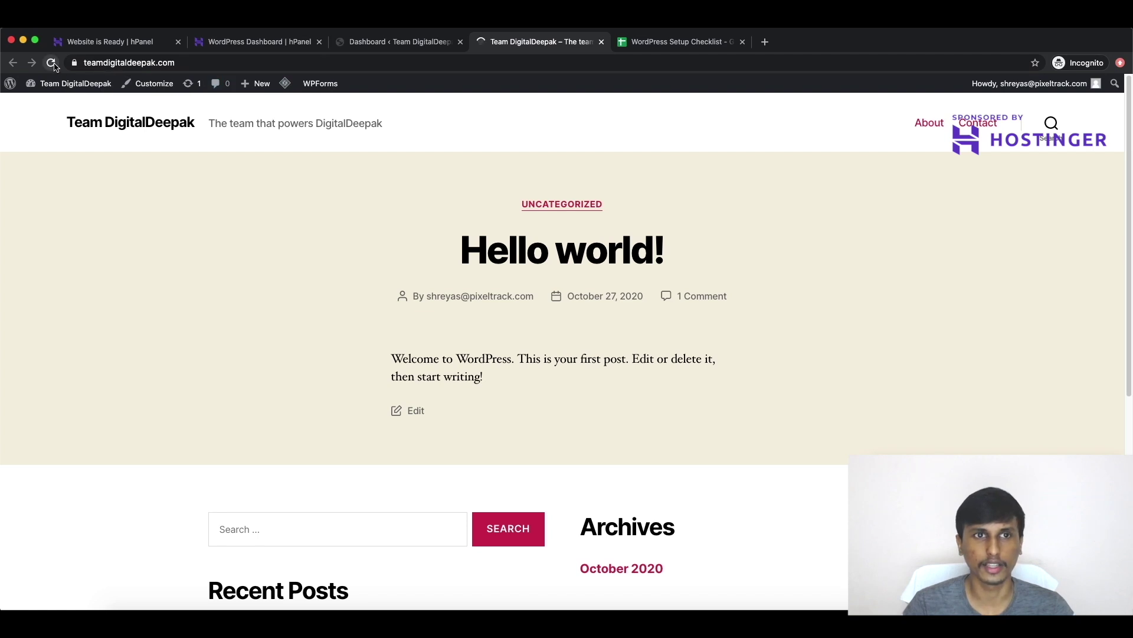
click(990, 125)
click(1093, 122)
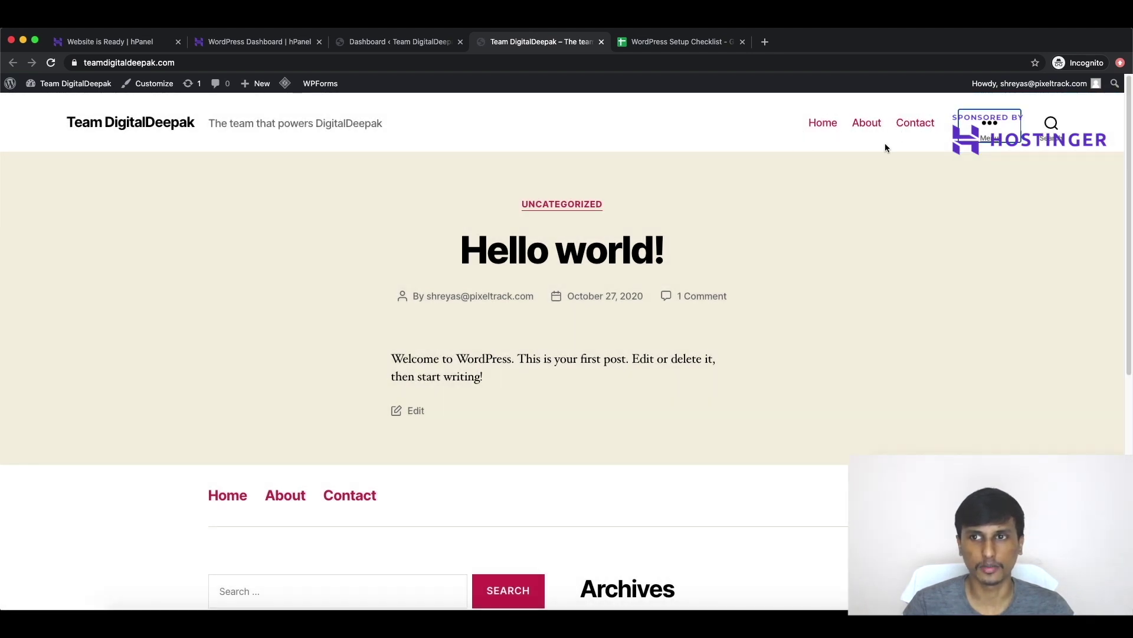
click(982, 131)
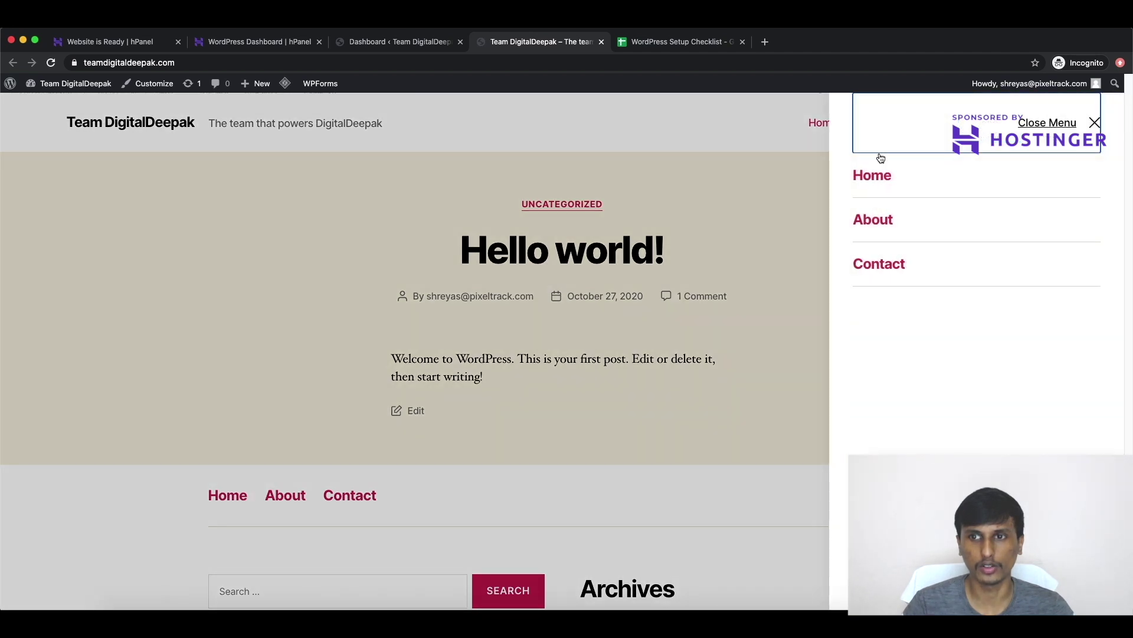
click(1096, 123)
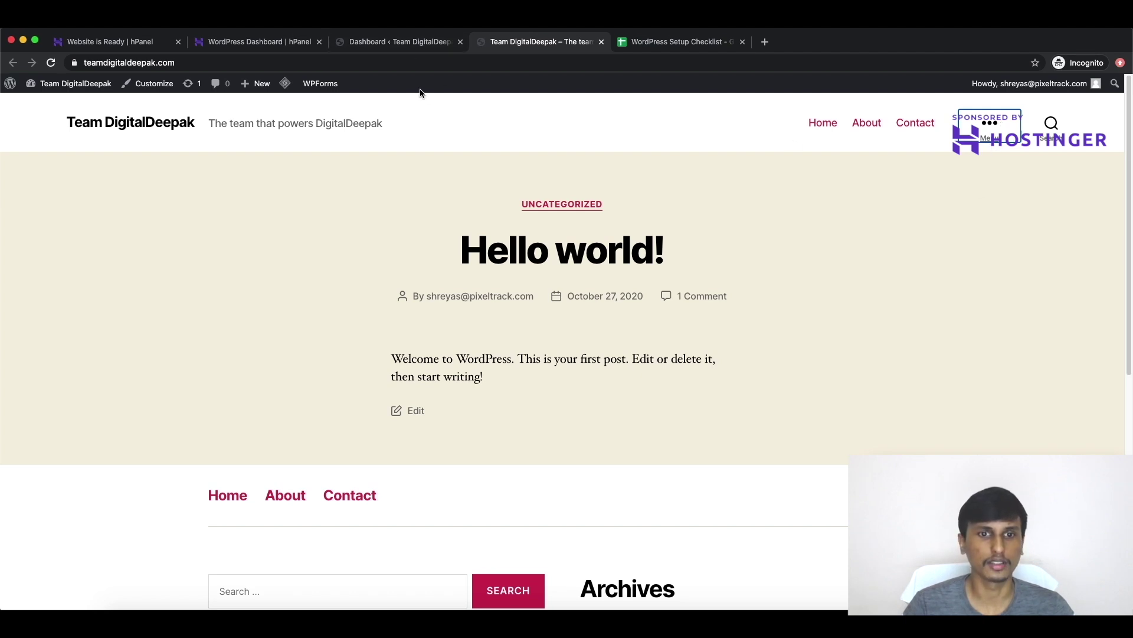
click(367, 42)
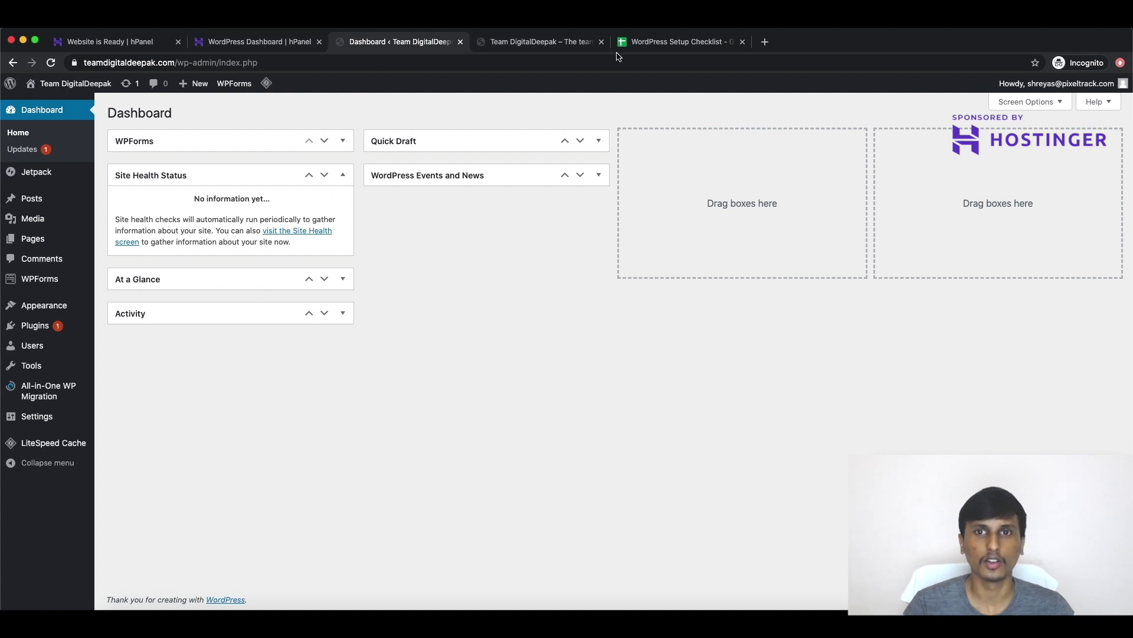
Step: Look through the WordPress Setup Checklist sheet, then return to the live site's front page
click(642, 44)
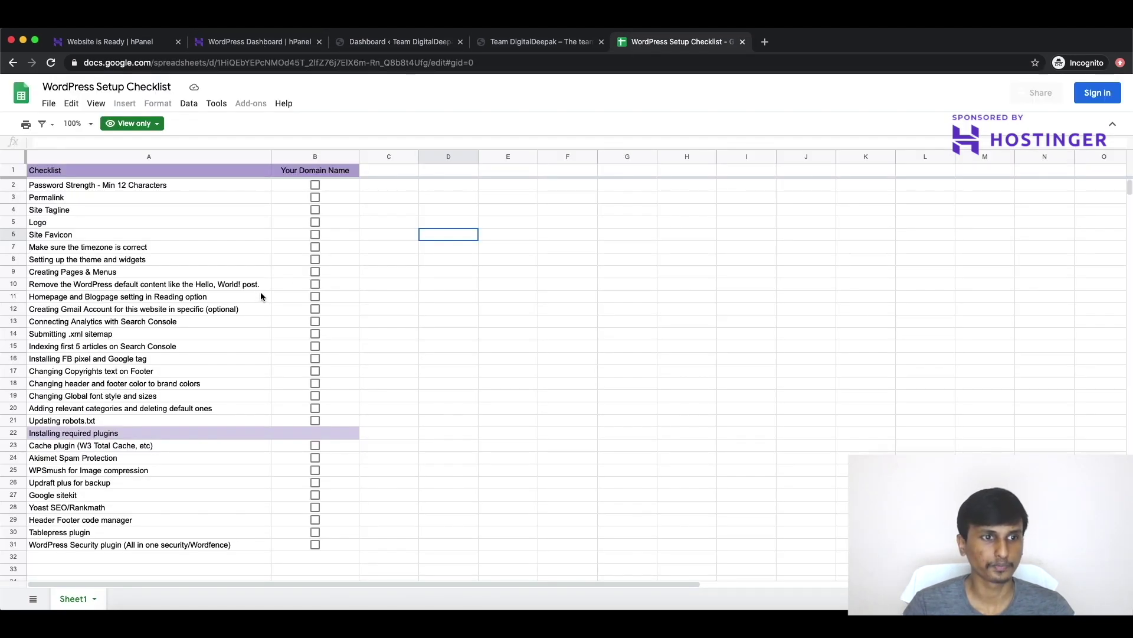
scroll(261, 296, down, 2)
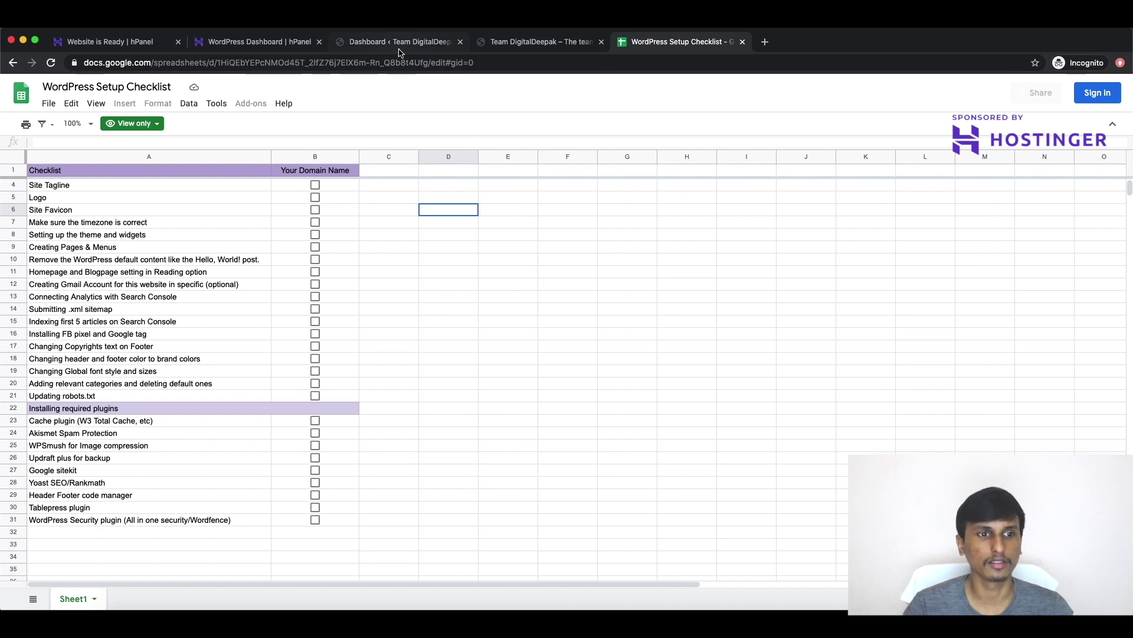
click(527, 42)
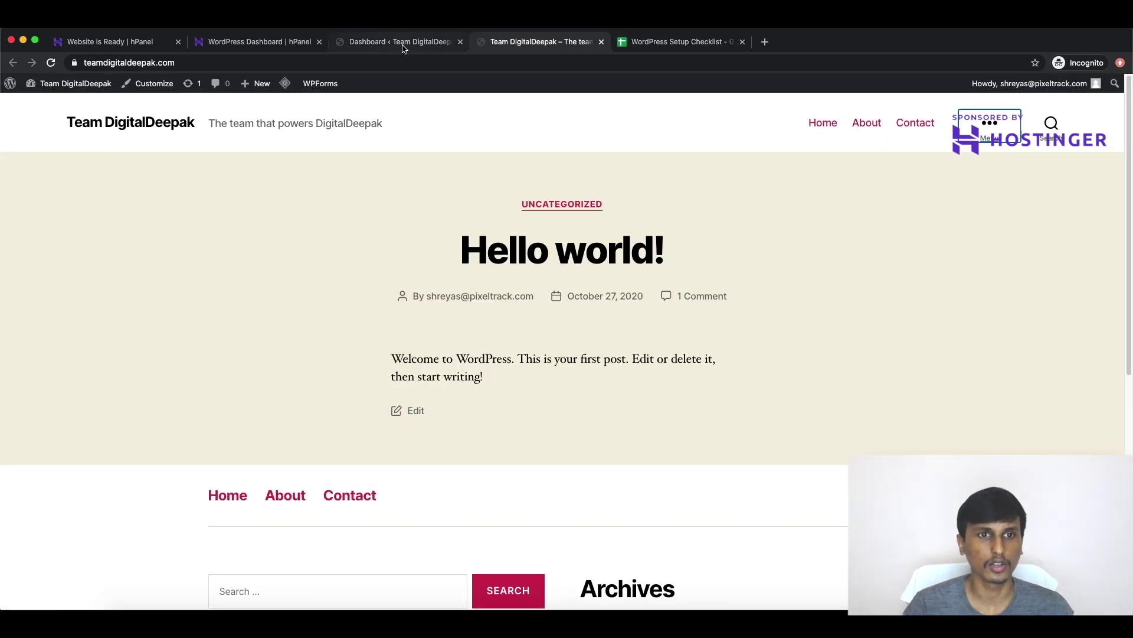
Step: From Pages, add a new page titled 'Blog' and publish it
click(403, 43)
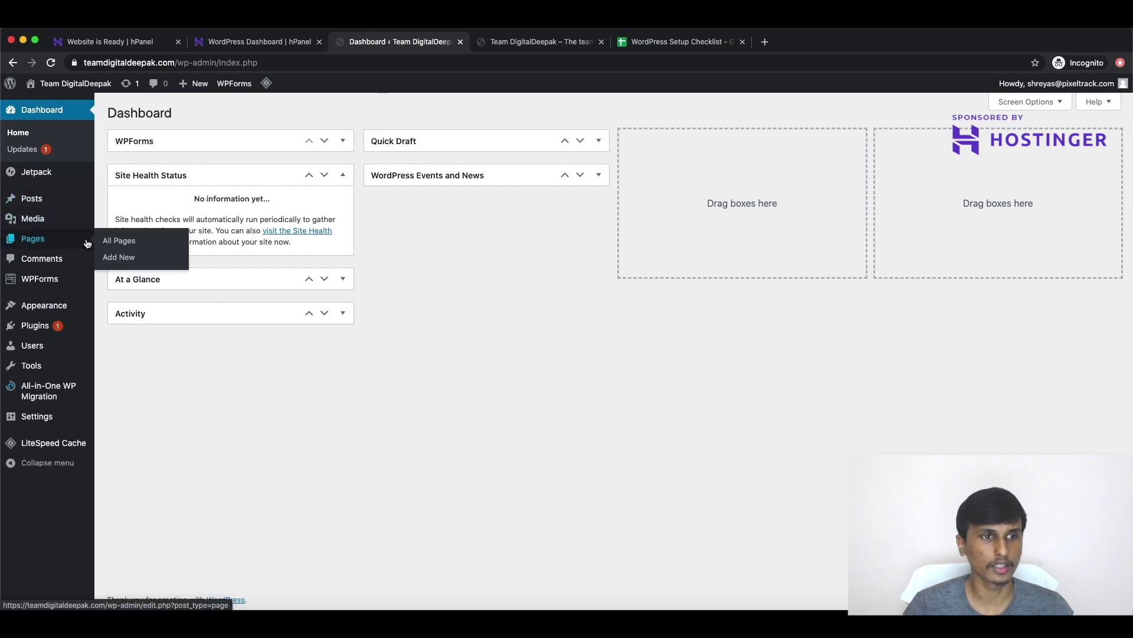
click(119, 246)
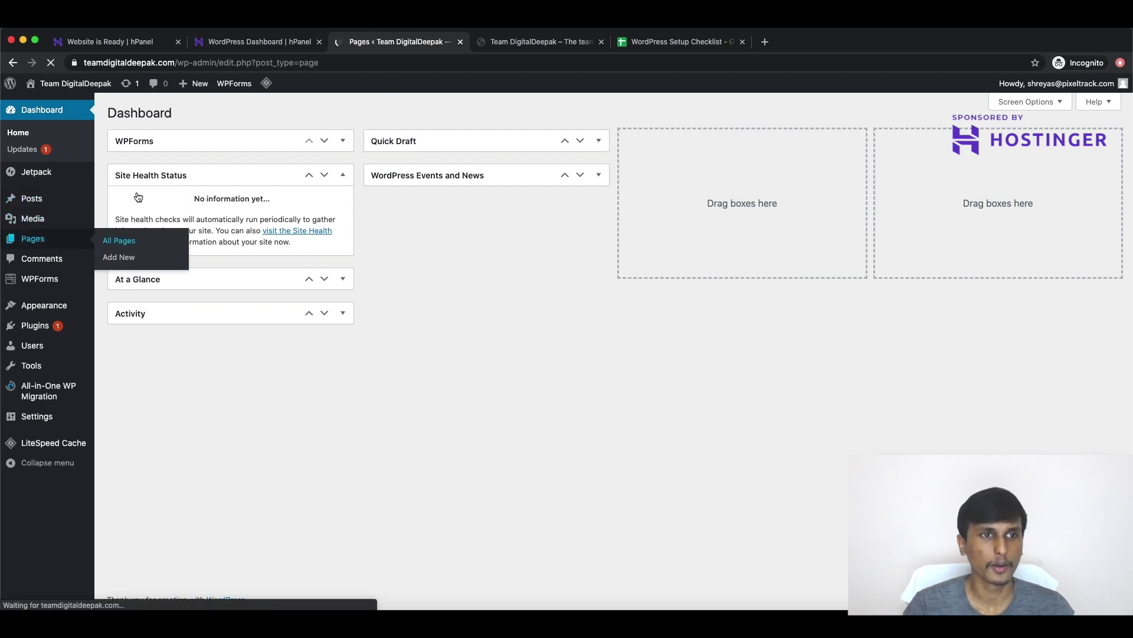
click(170, 115)
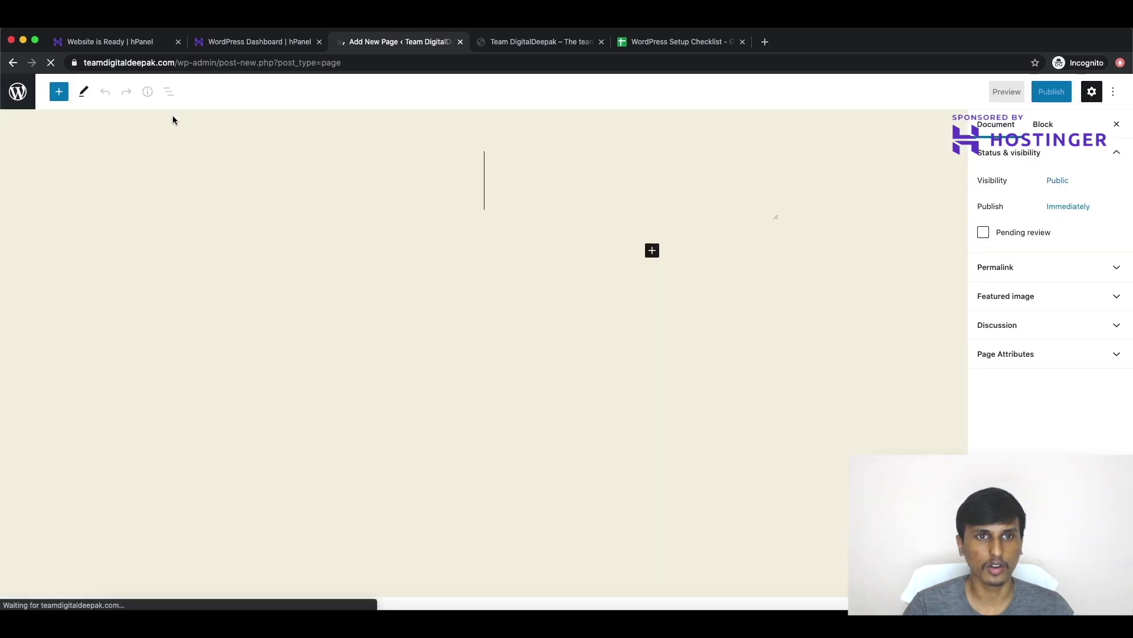
text(Blog)
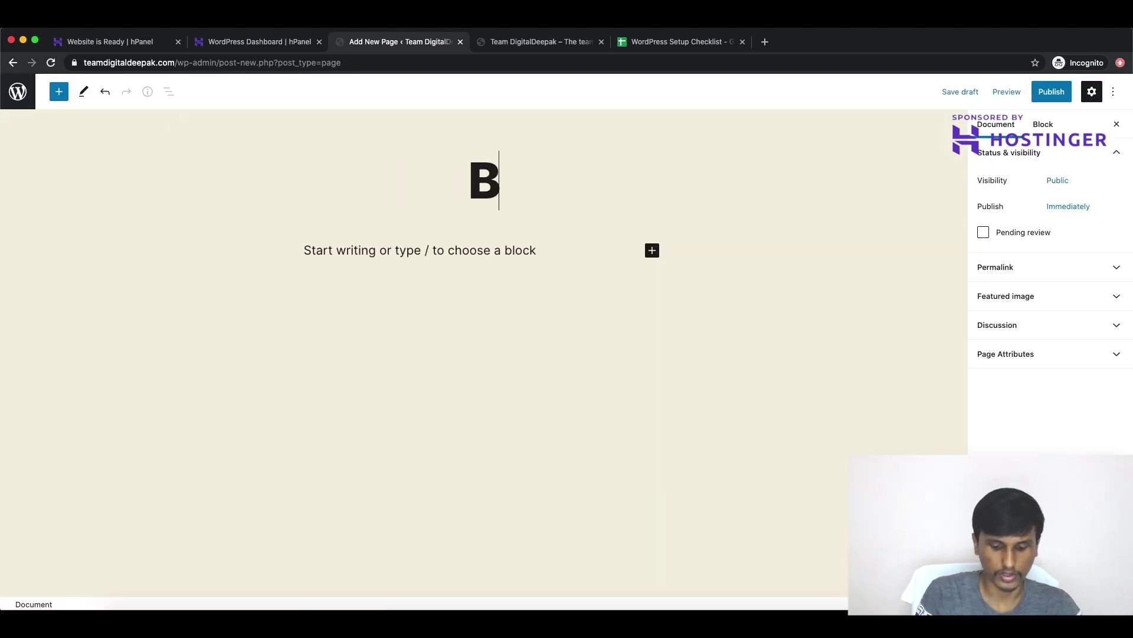
click(1051, 93)
click(1037, 97)
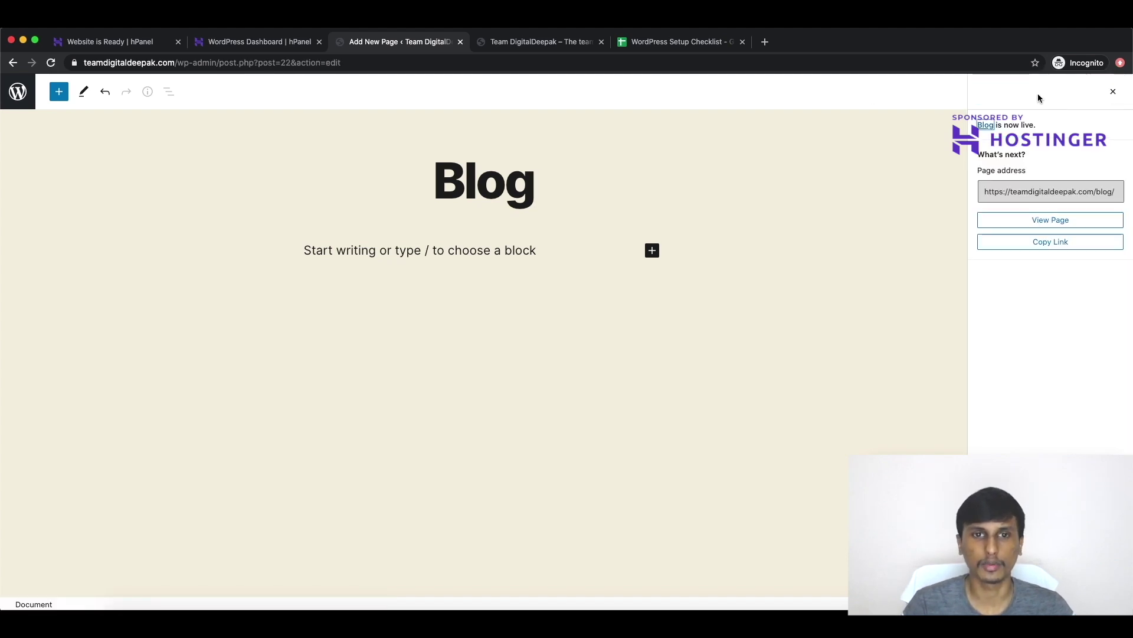
click(18, 94)
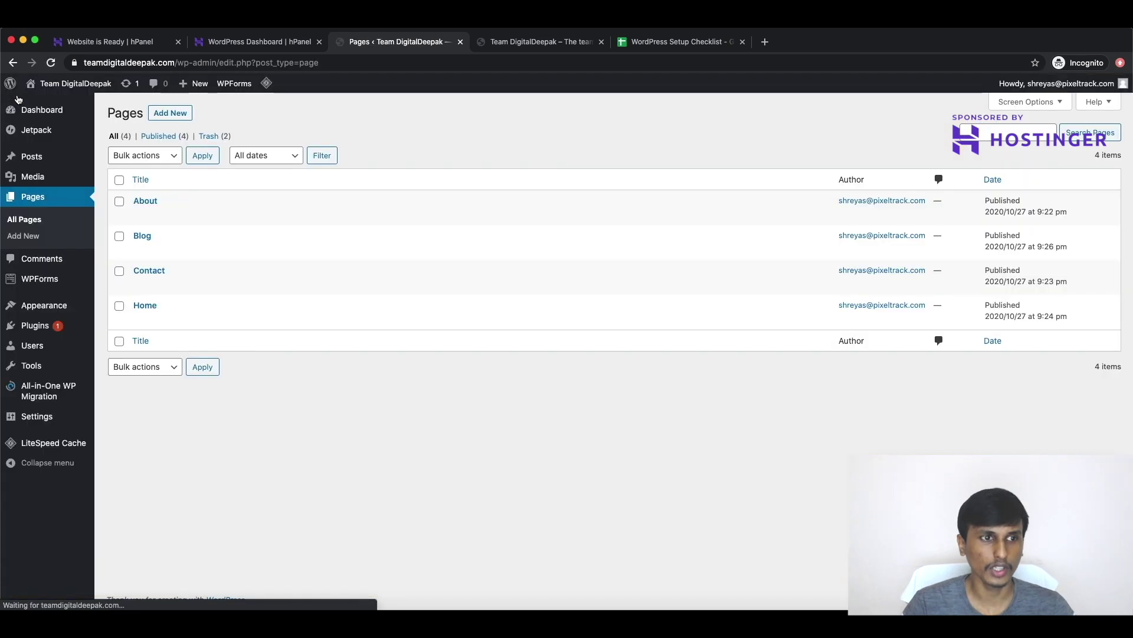
mouse_move(41, 306)
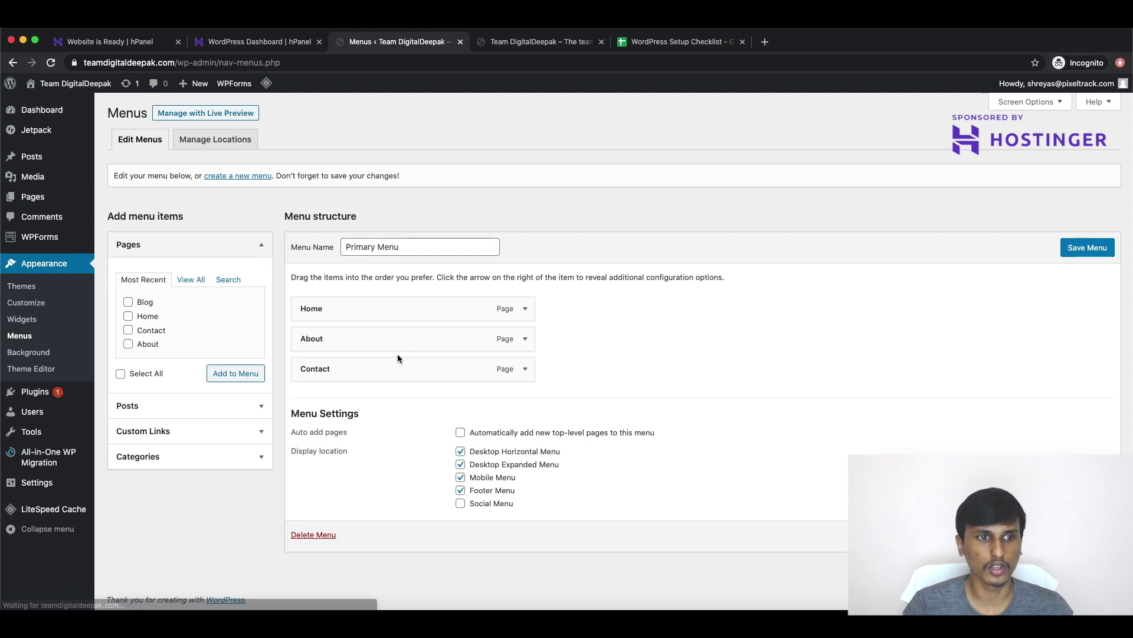
Step: Add the Blog page to the Primary Menu, position it after About and before Contact, and save
click(139, 304)
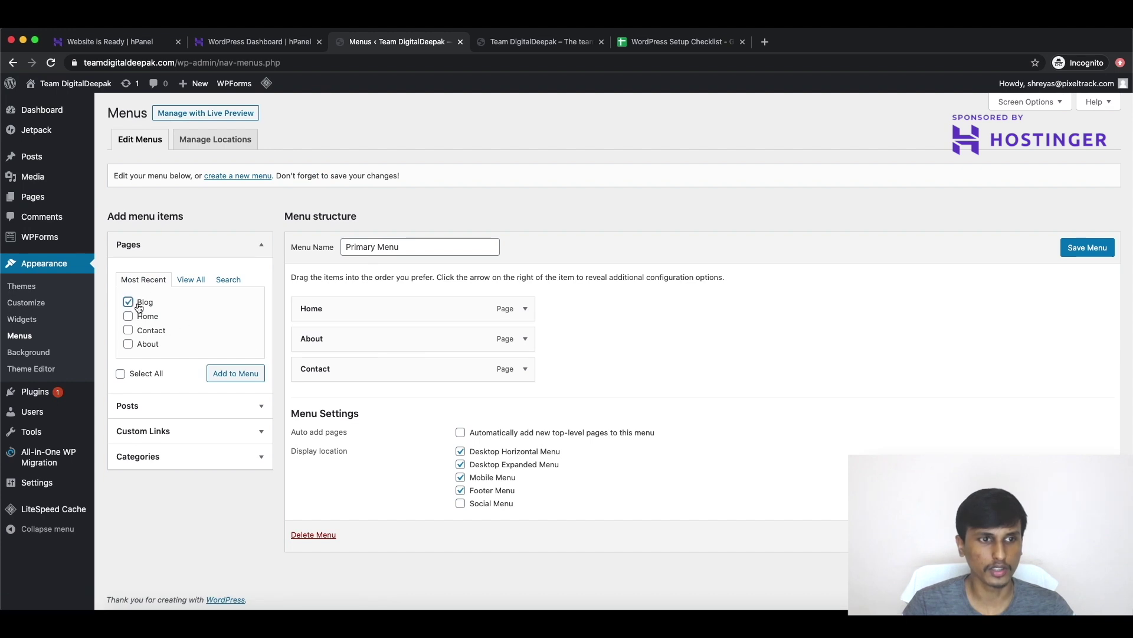
click(236, 380)
drag(352, 399, 342, 368)
click(1081, 250)
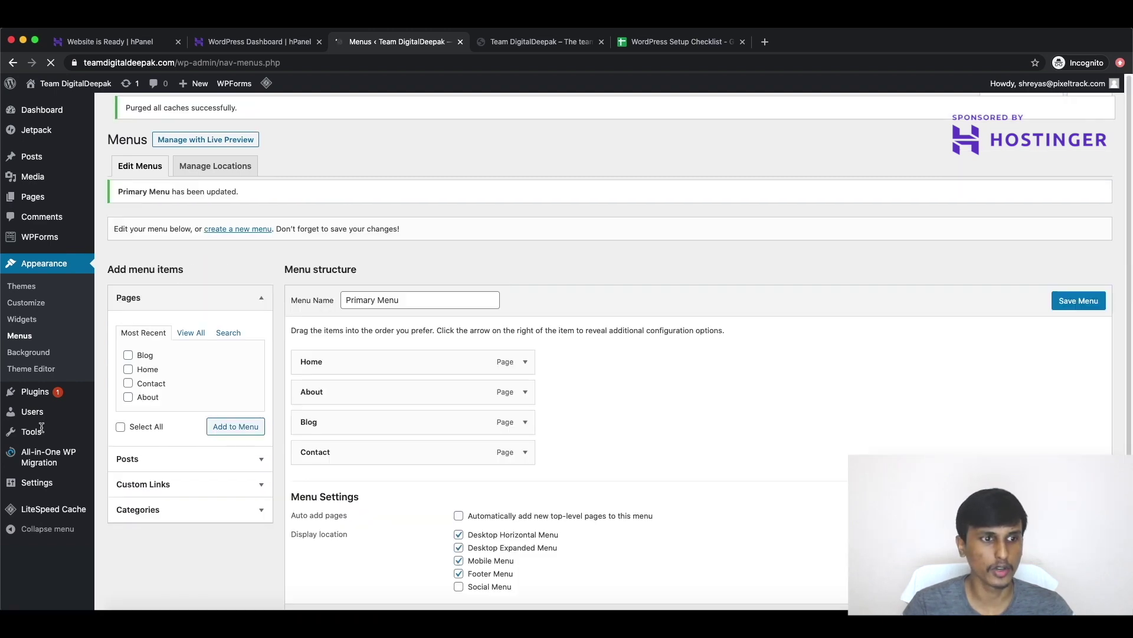
Step: Open Settings > Reading, check the live site's current front page, then return to Reading Settings
mouse_move(37, 480)
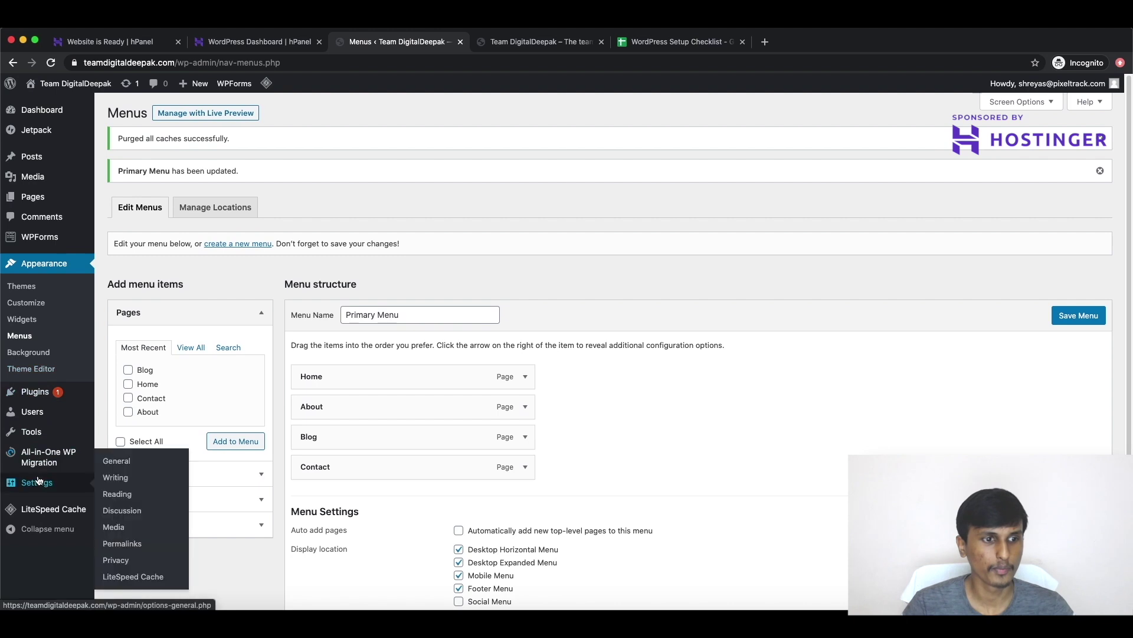
click(131, 496)
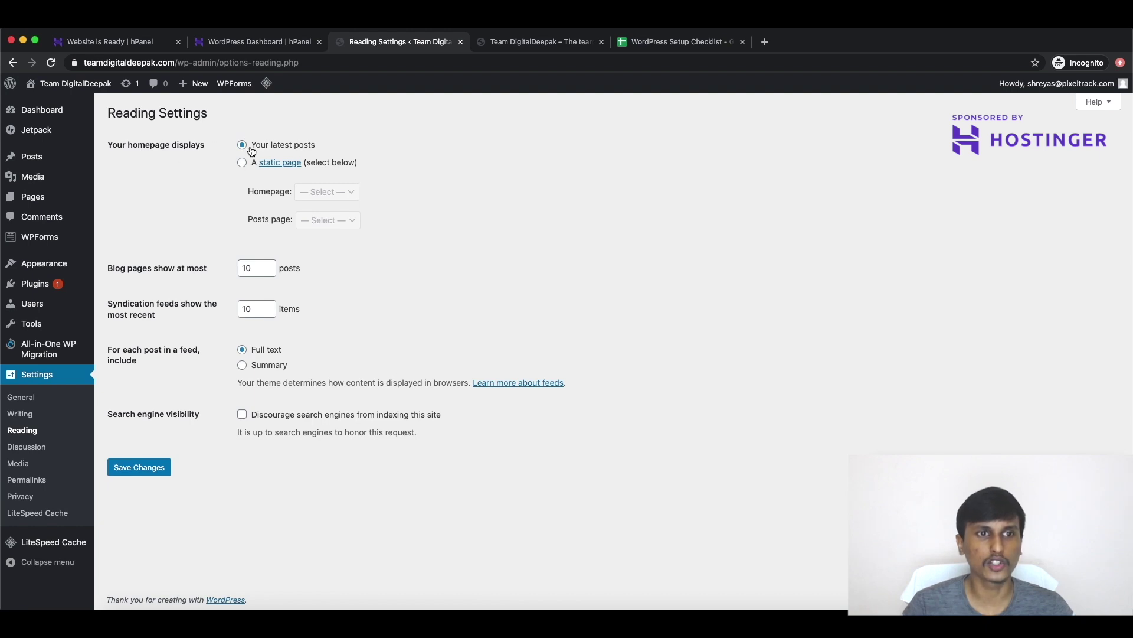
click(517, 50)
scroll(410, 245, down, 10)
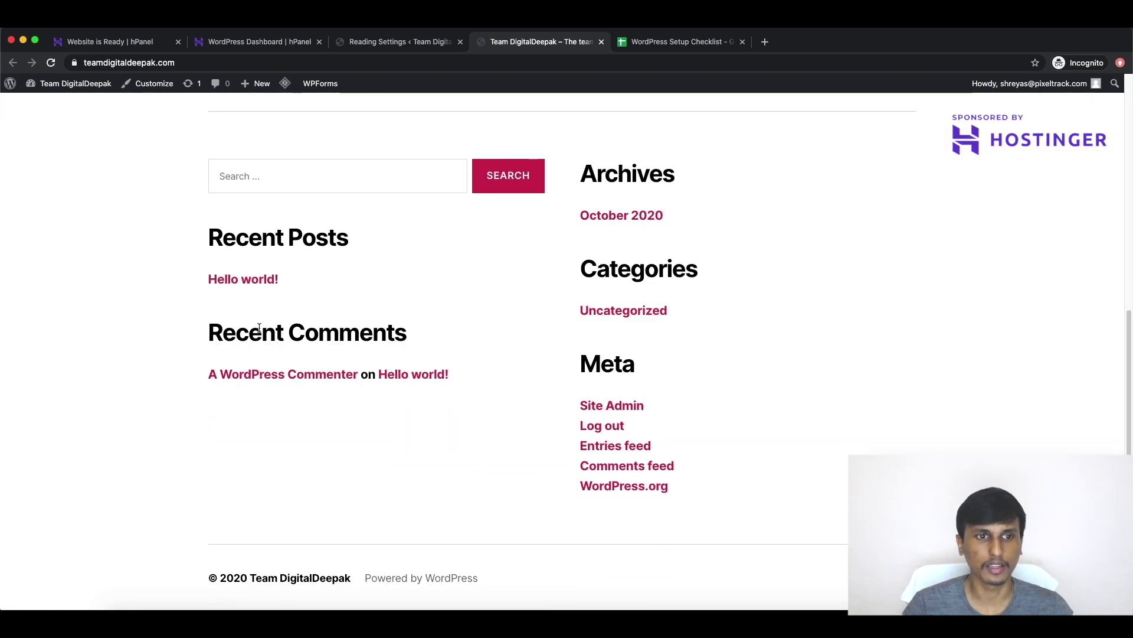
scroll(327, 253, up, 7)
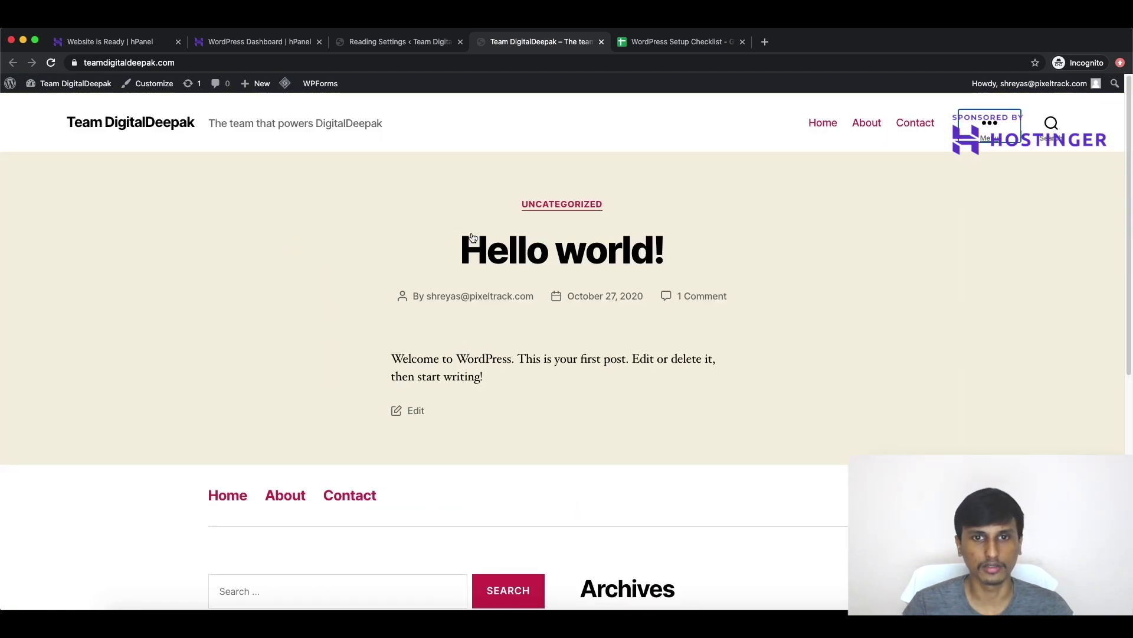
click(416, 50)
Step: Set the homepage to A static page with Home as Homepage and Blog as Posts page, and save
click(242, 164)
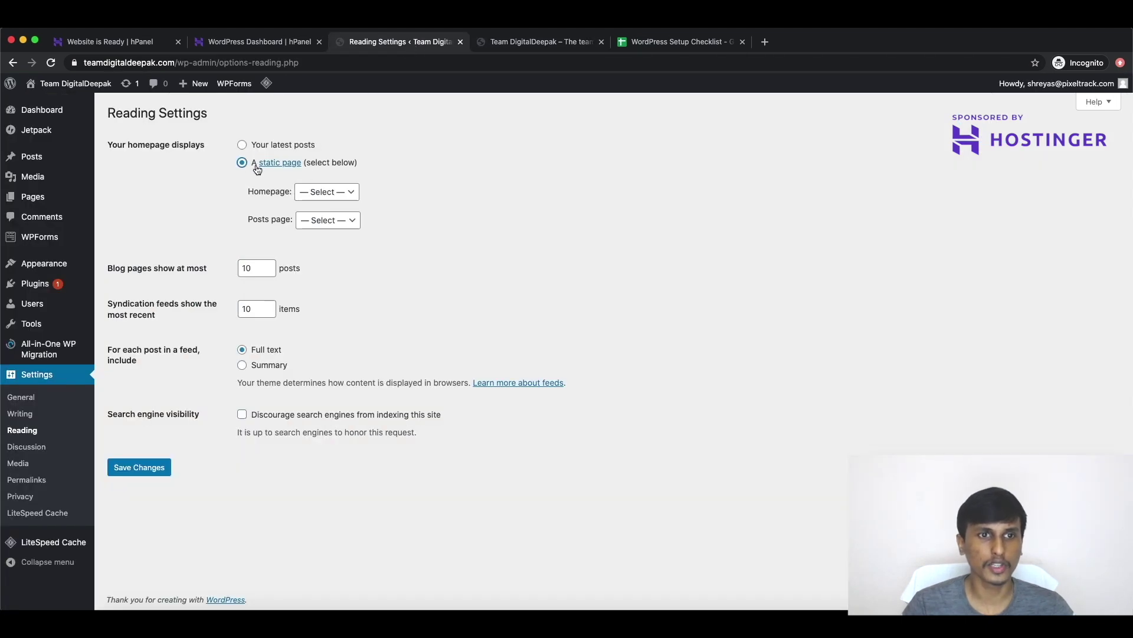
click(328, 193)
click(324, 236)
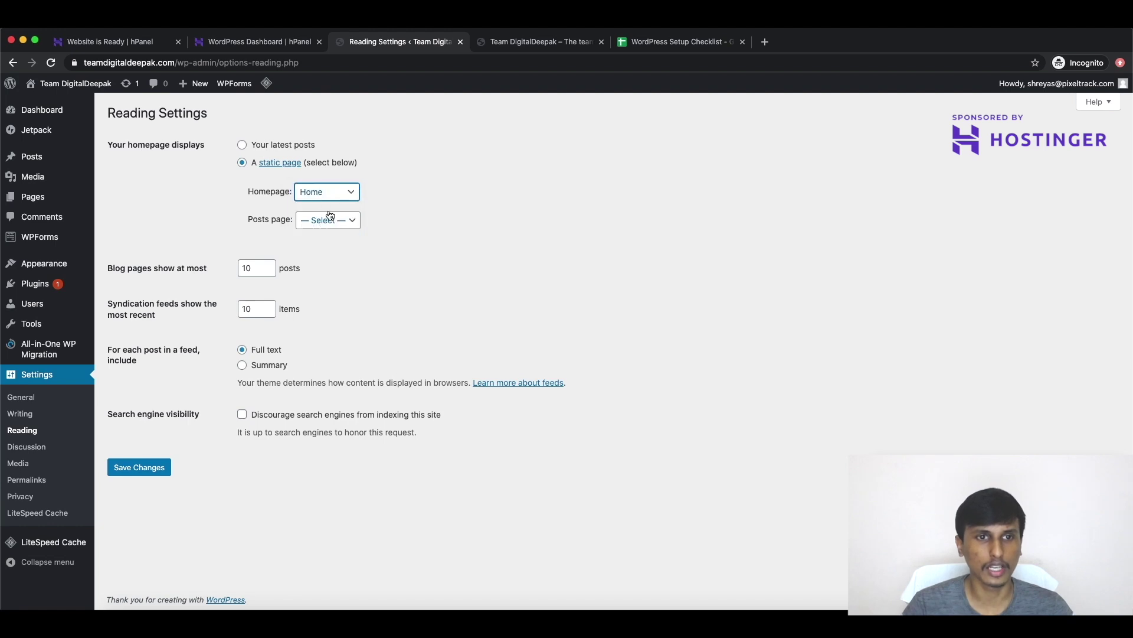
click(342, 194)
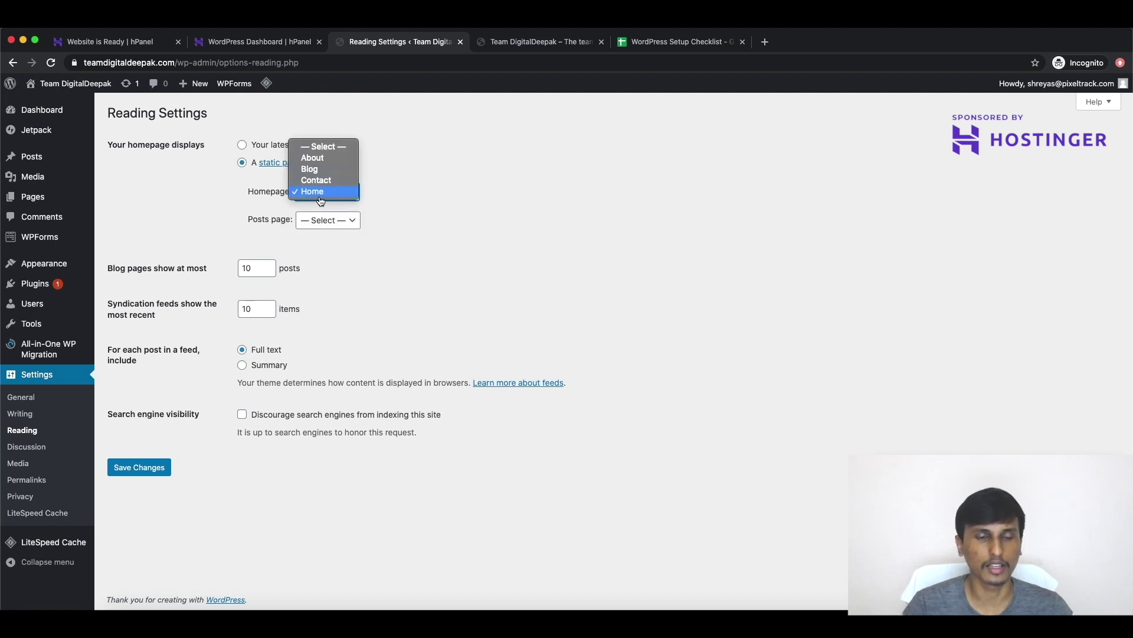
click(320, 199)
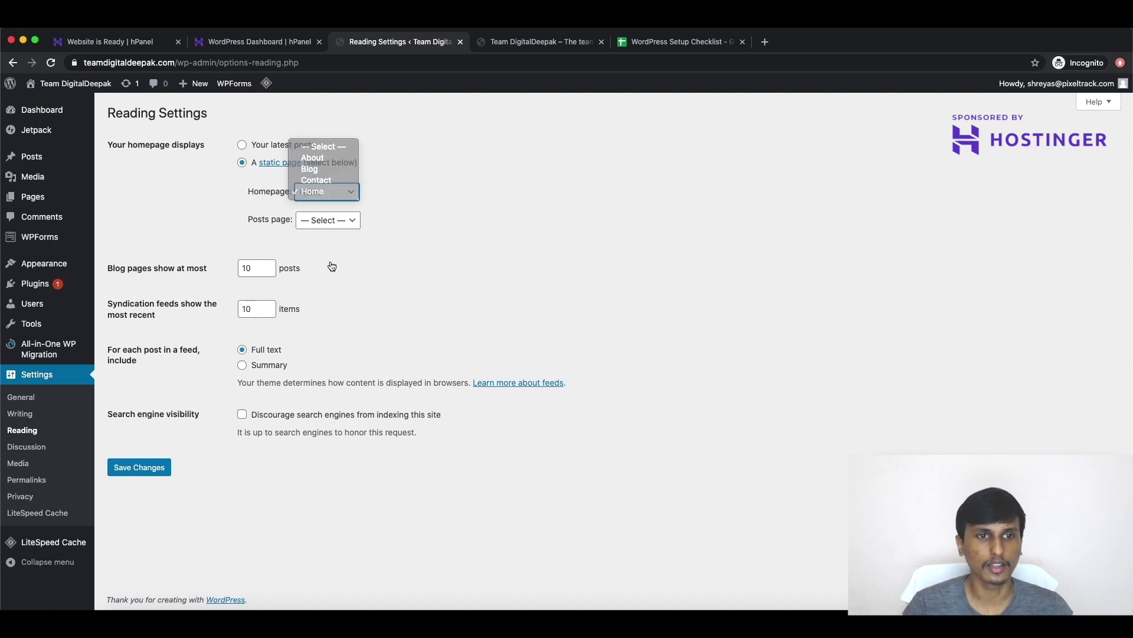
click(324, 223)
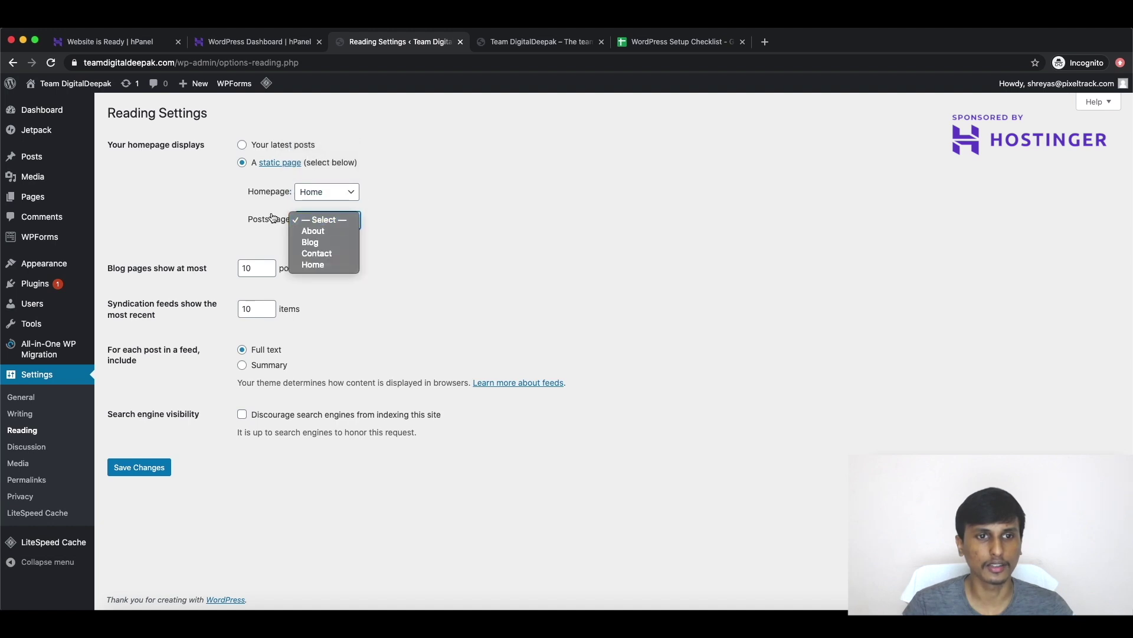
click(309, 244)
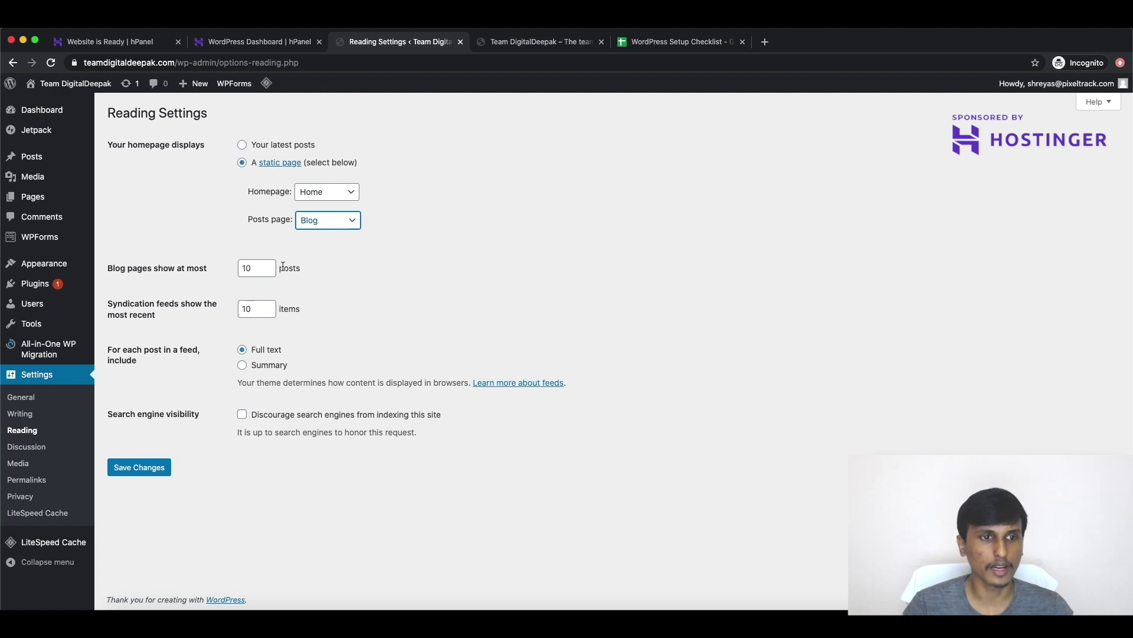
click(166, 468)
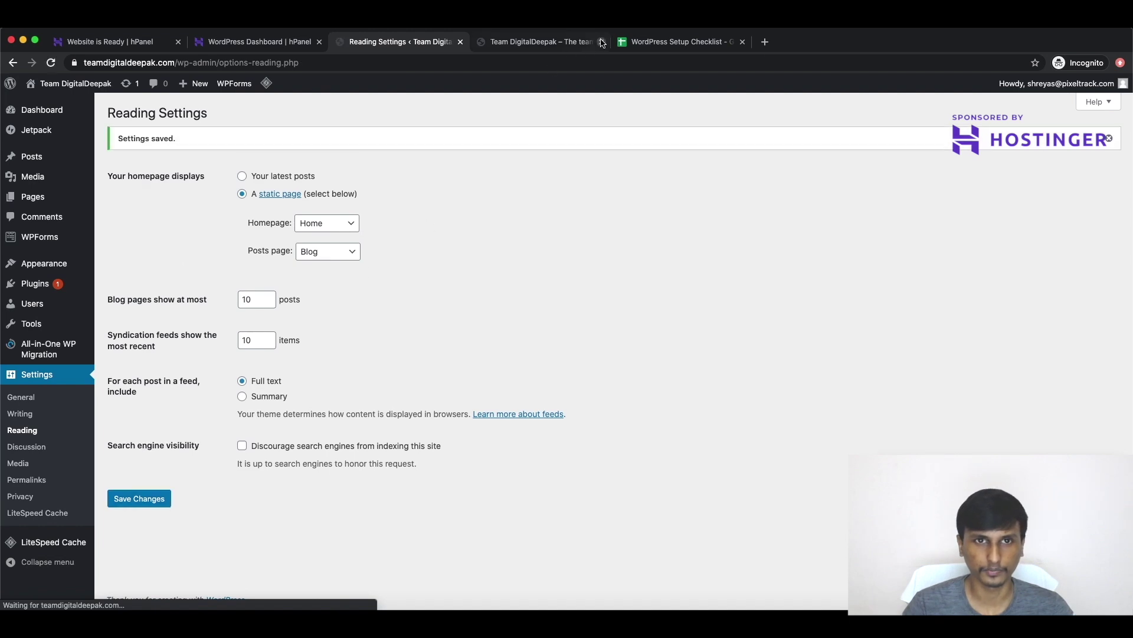
click(497, 44)
Step: Reload the live site, open Blog from its menu to confirm posts, then return to the Website is Ready tab
click(51, 63)
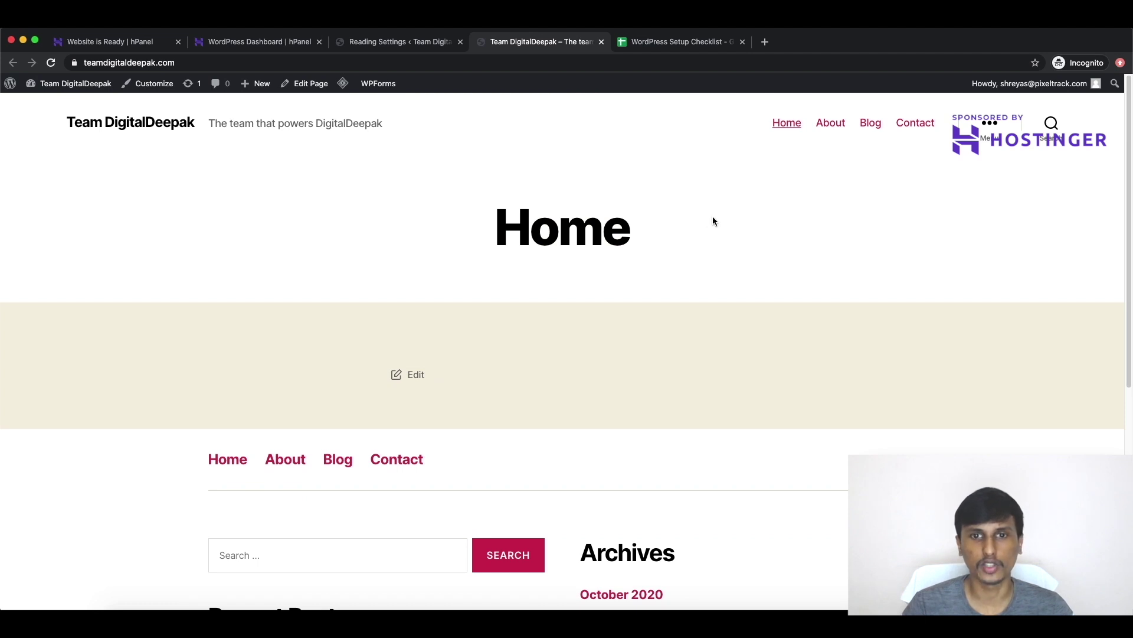
click(872, 125)
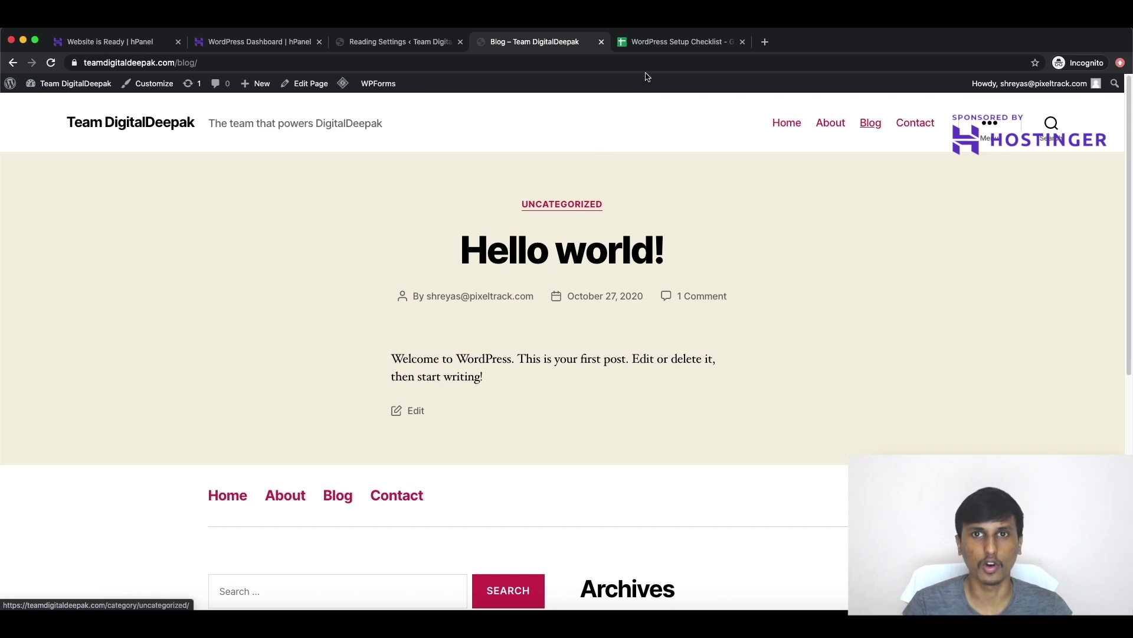
click(654, 46)
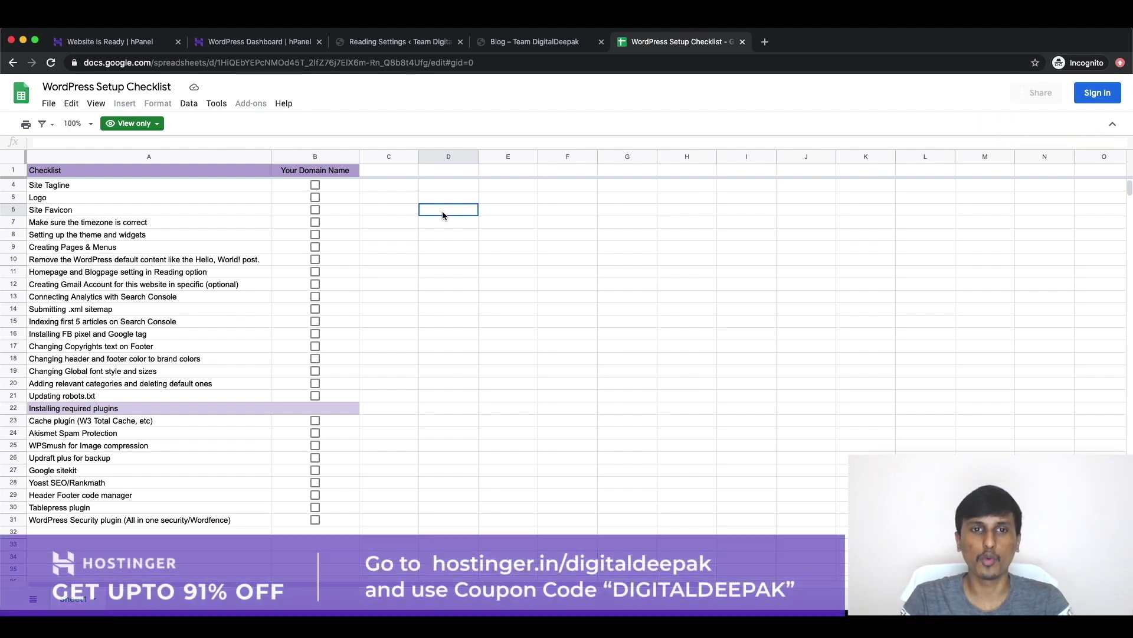
click(289, 43)
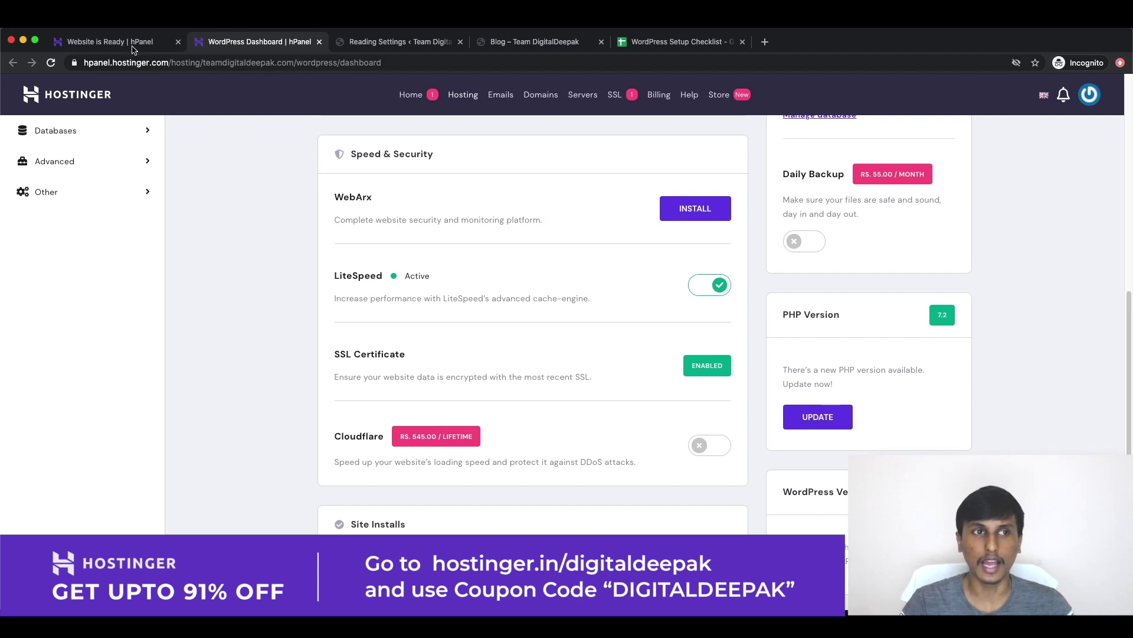
click(131, 42)
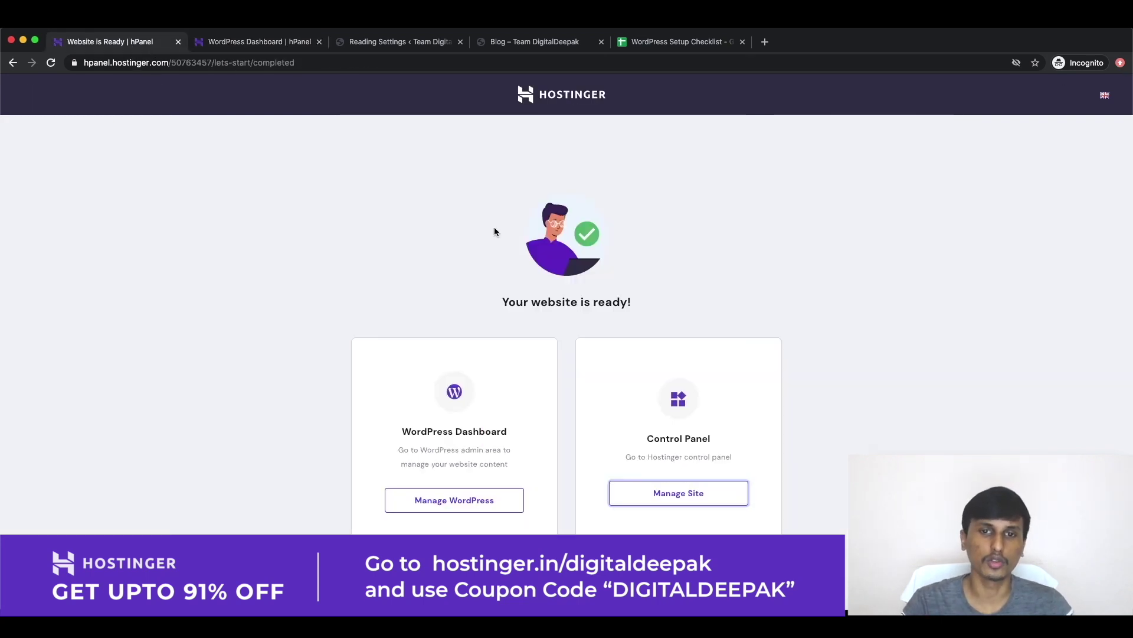